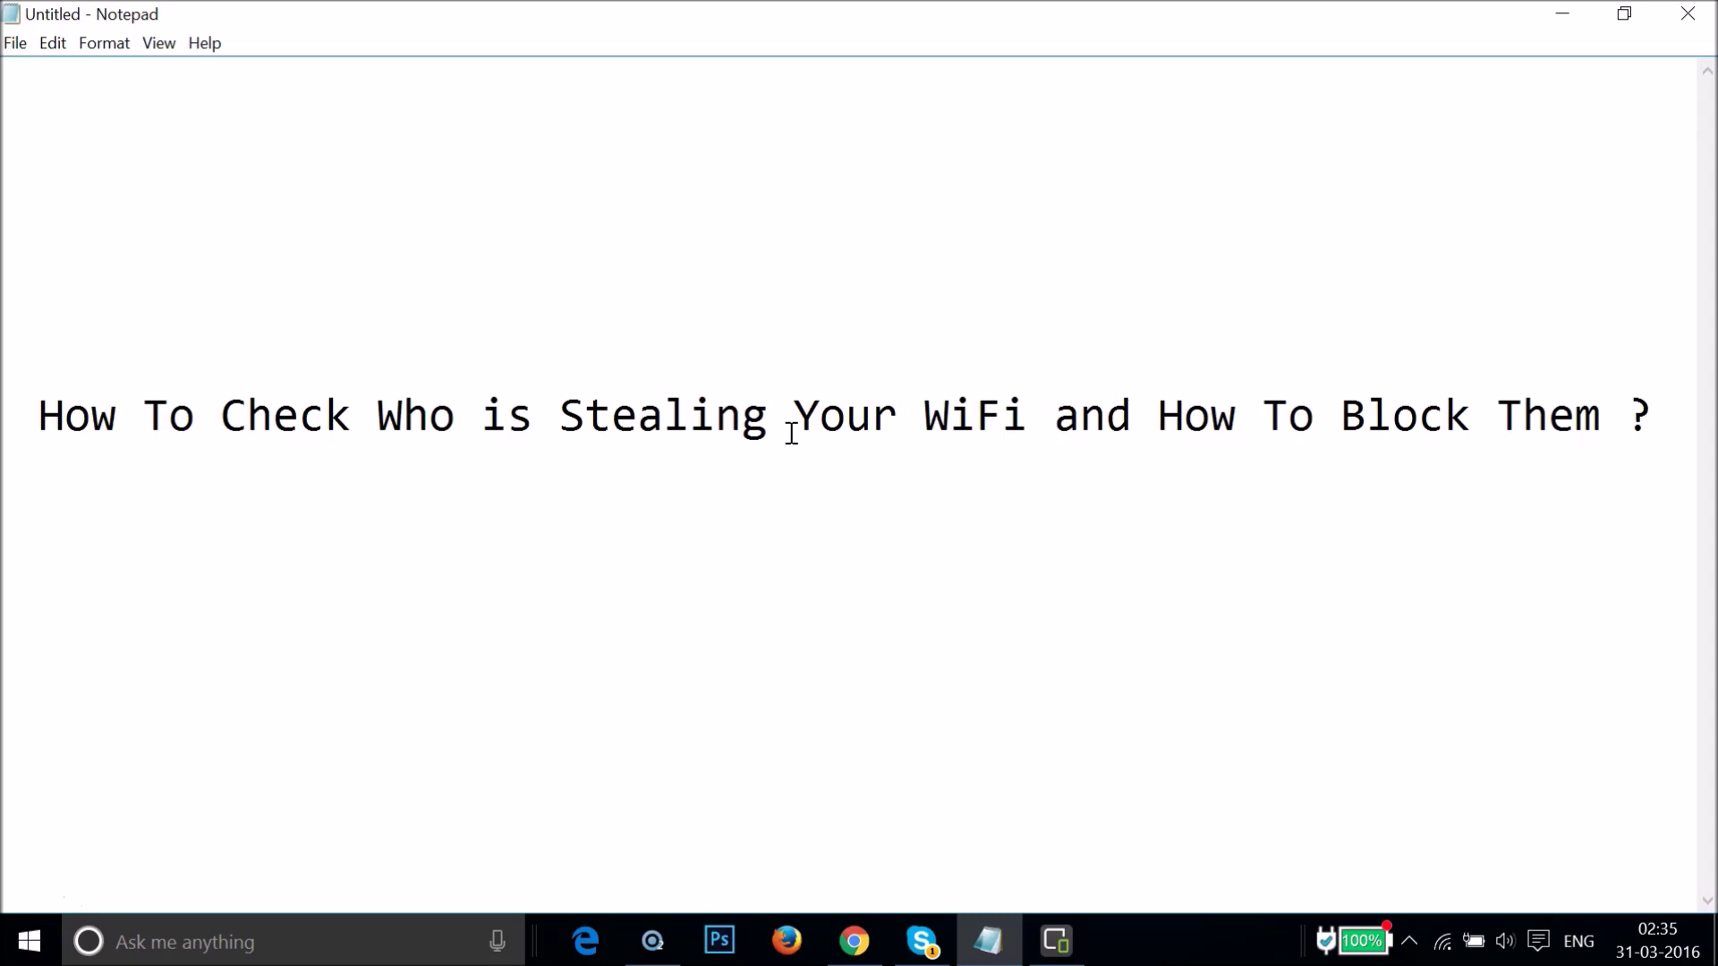
Step: Switch to Chrome and search Google for "wireless network watcher"
left_click(854, 941)
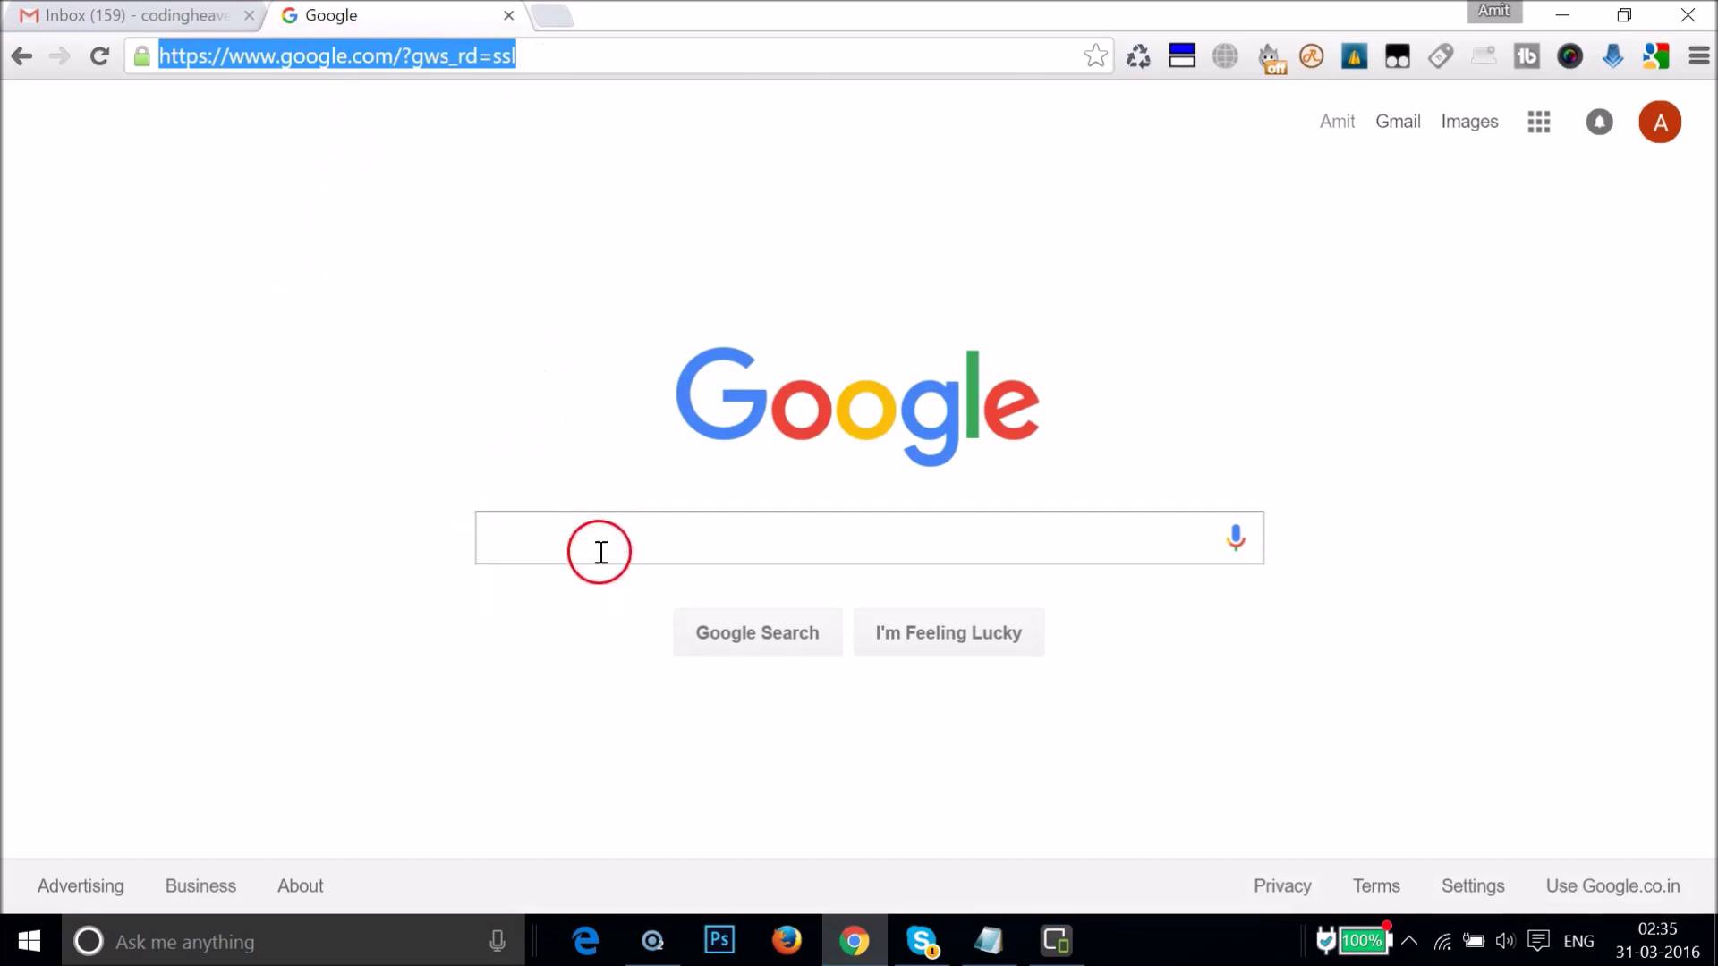
left_click(542, 547)
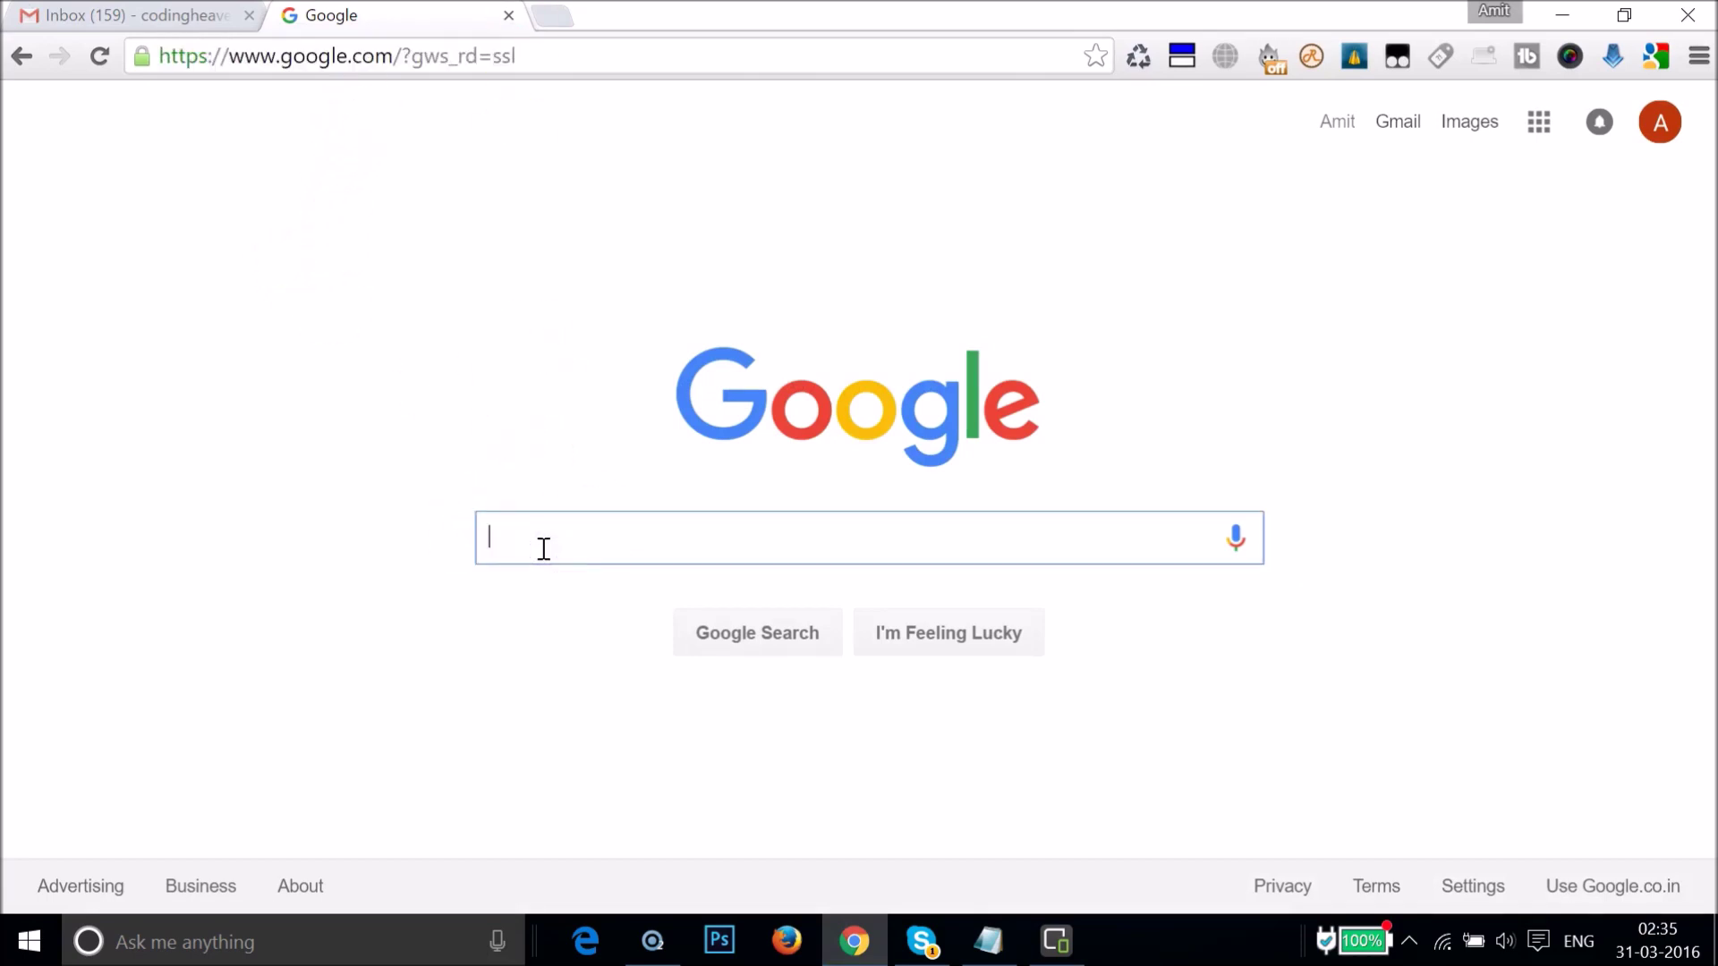
type("w")
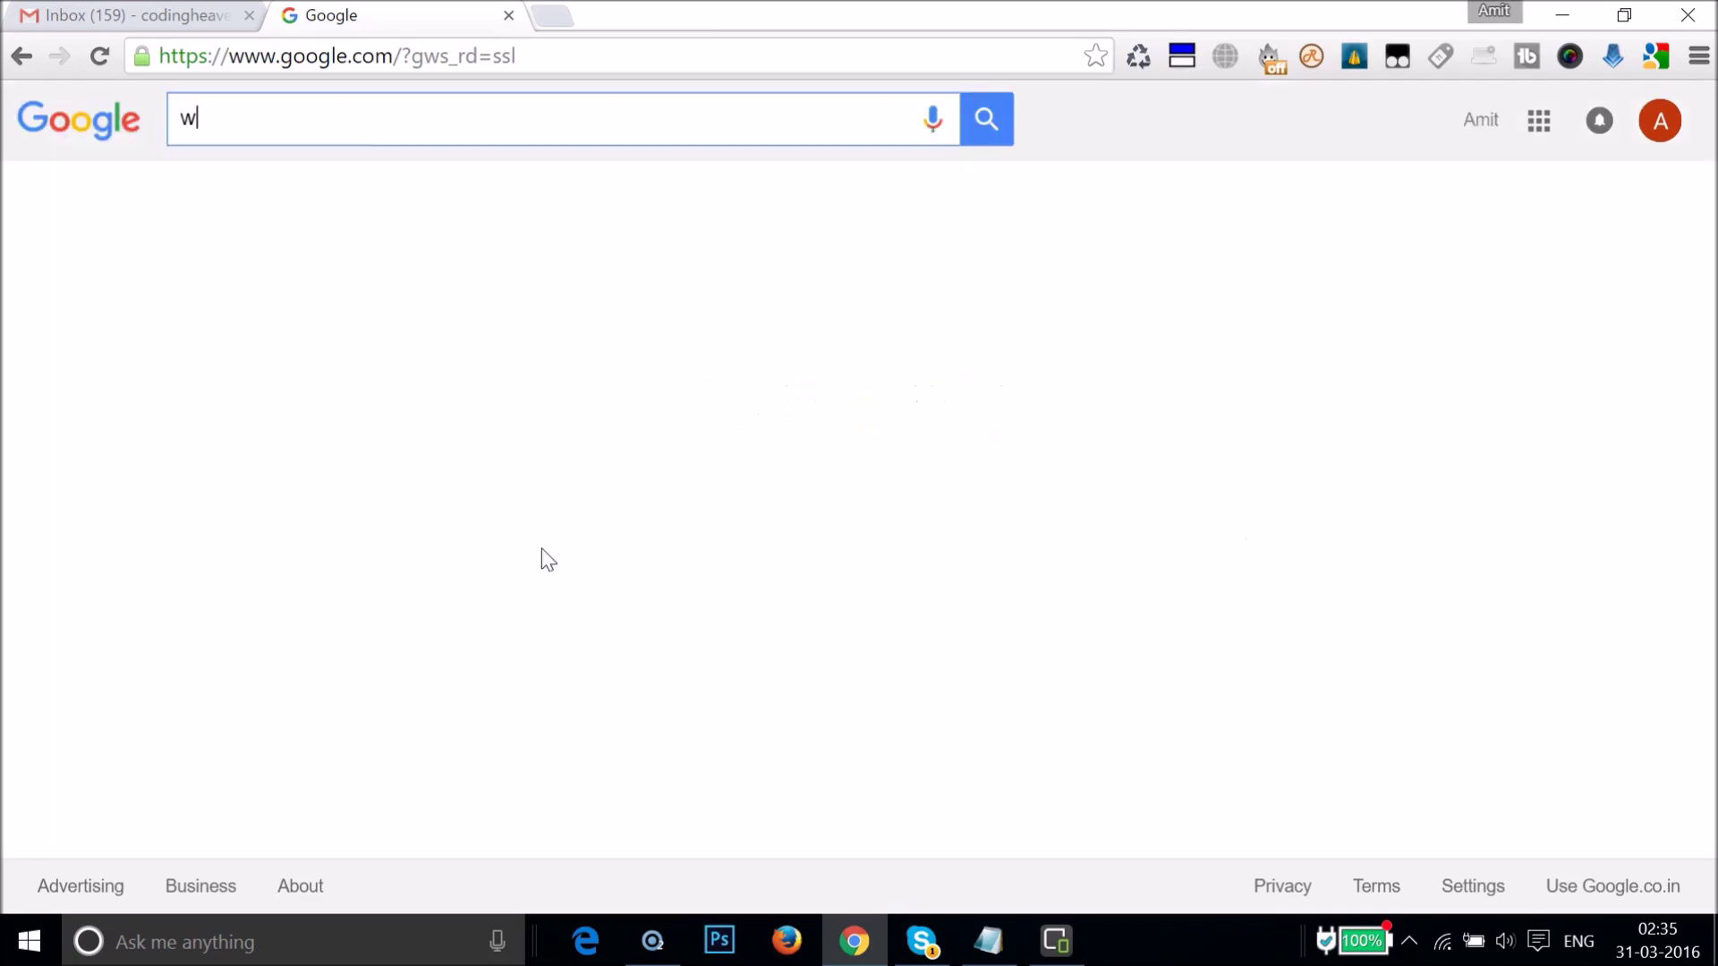
type("ireless")
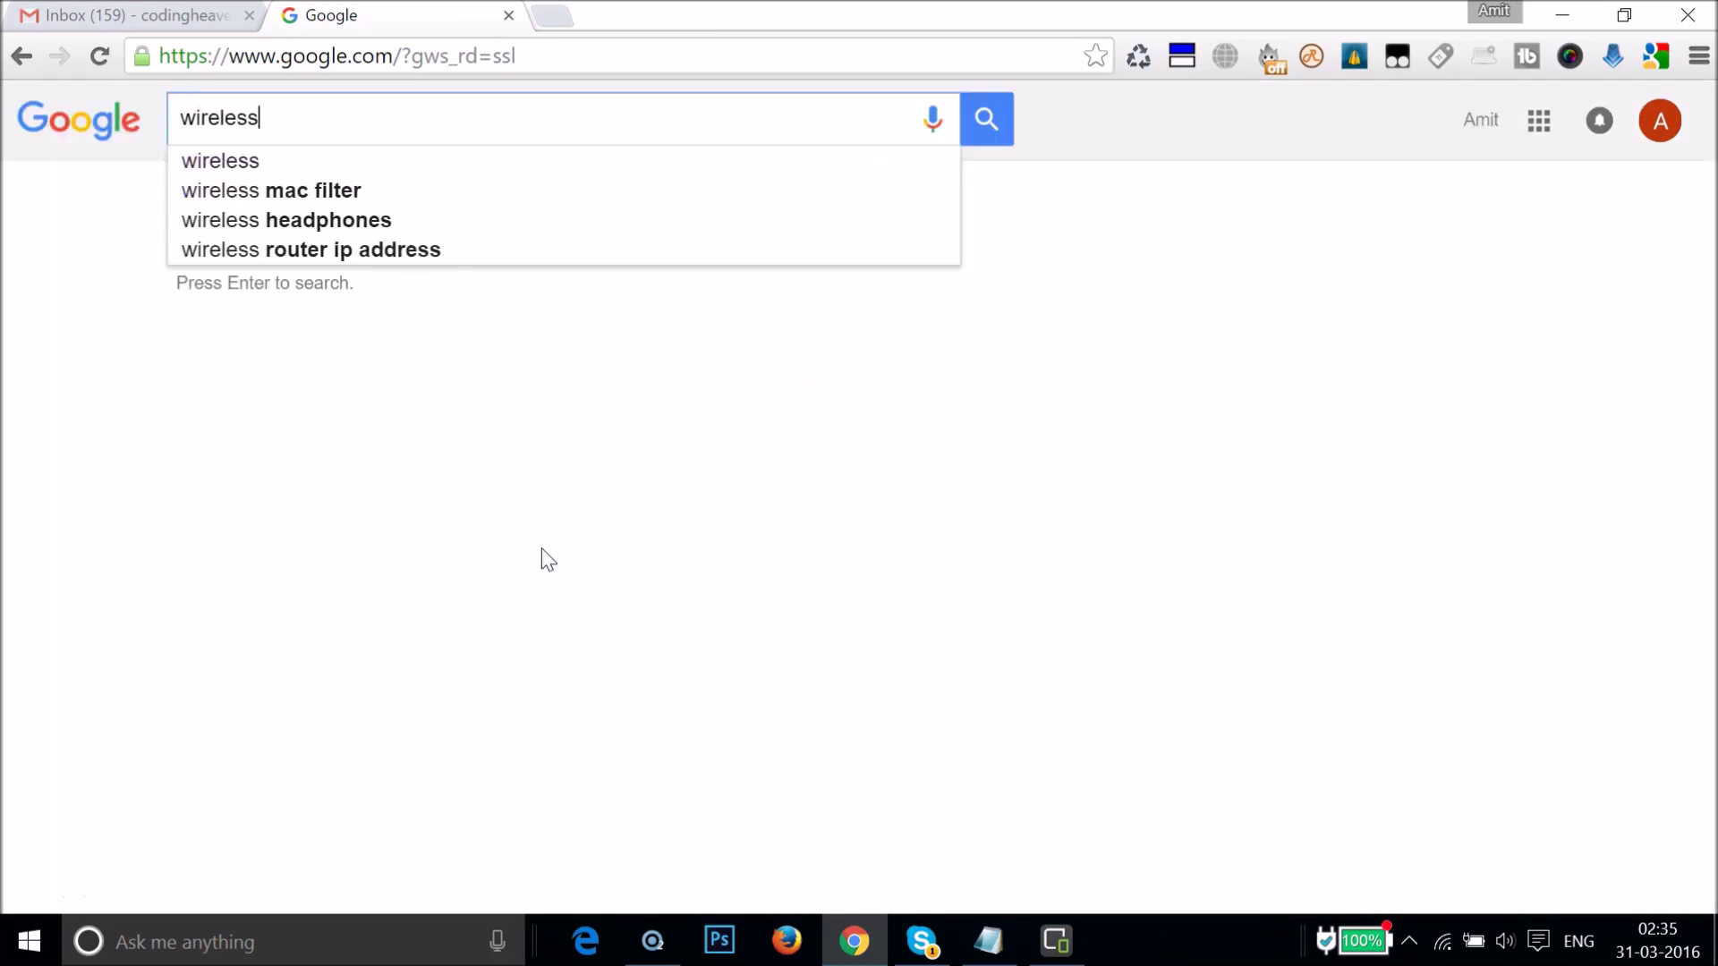
type(" network ")
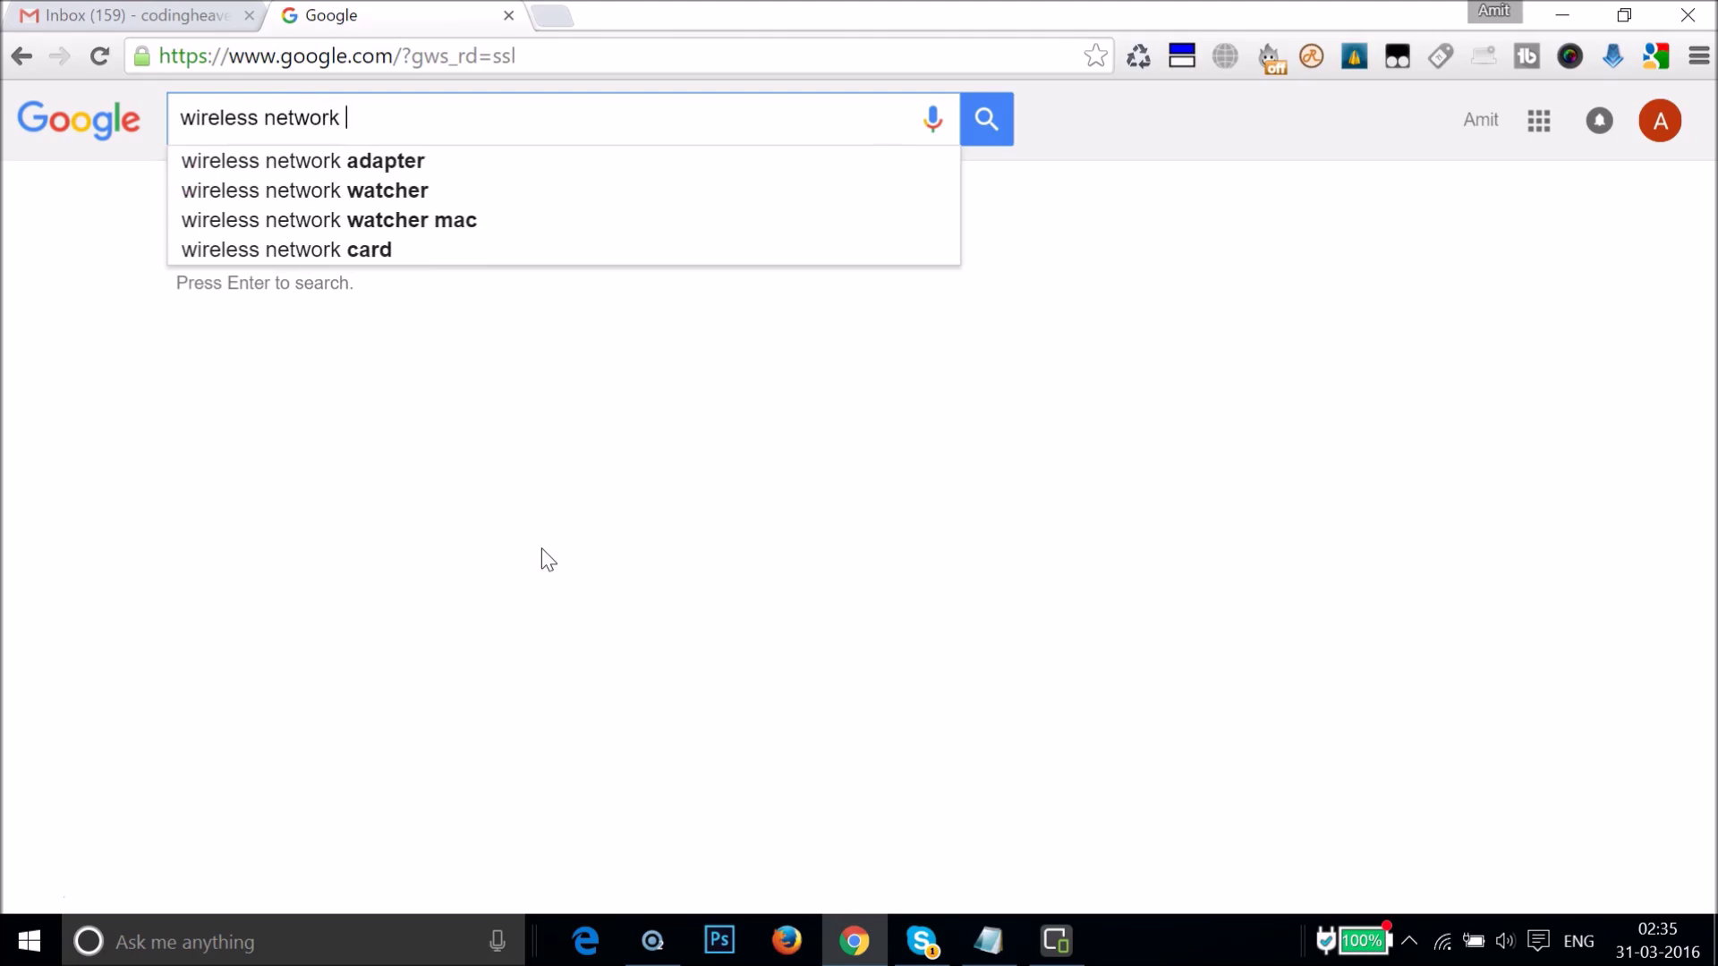
type("watcher")
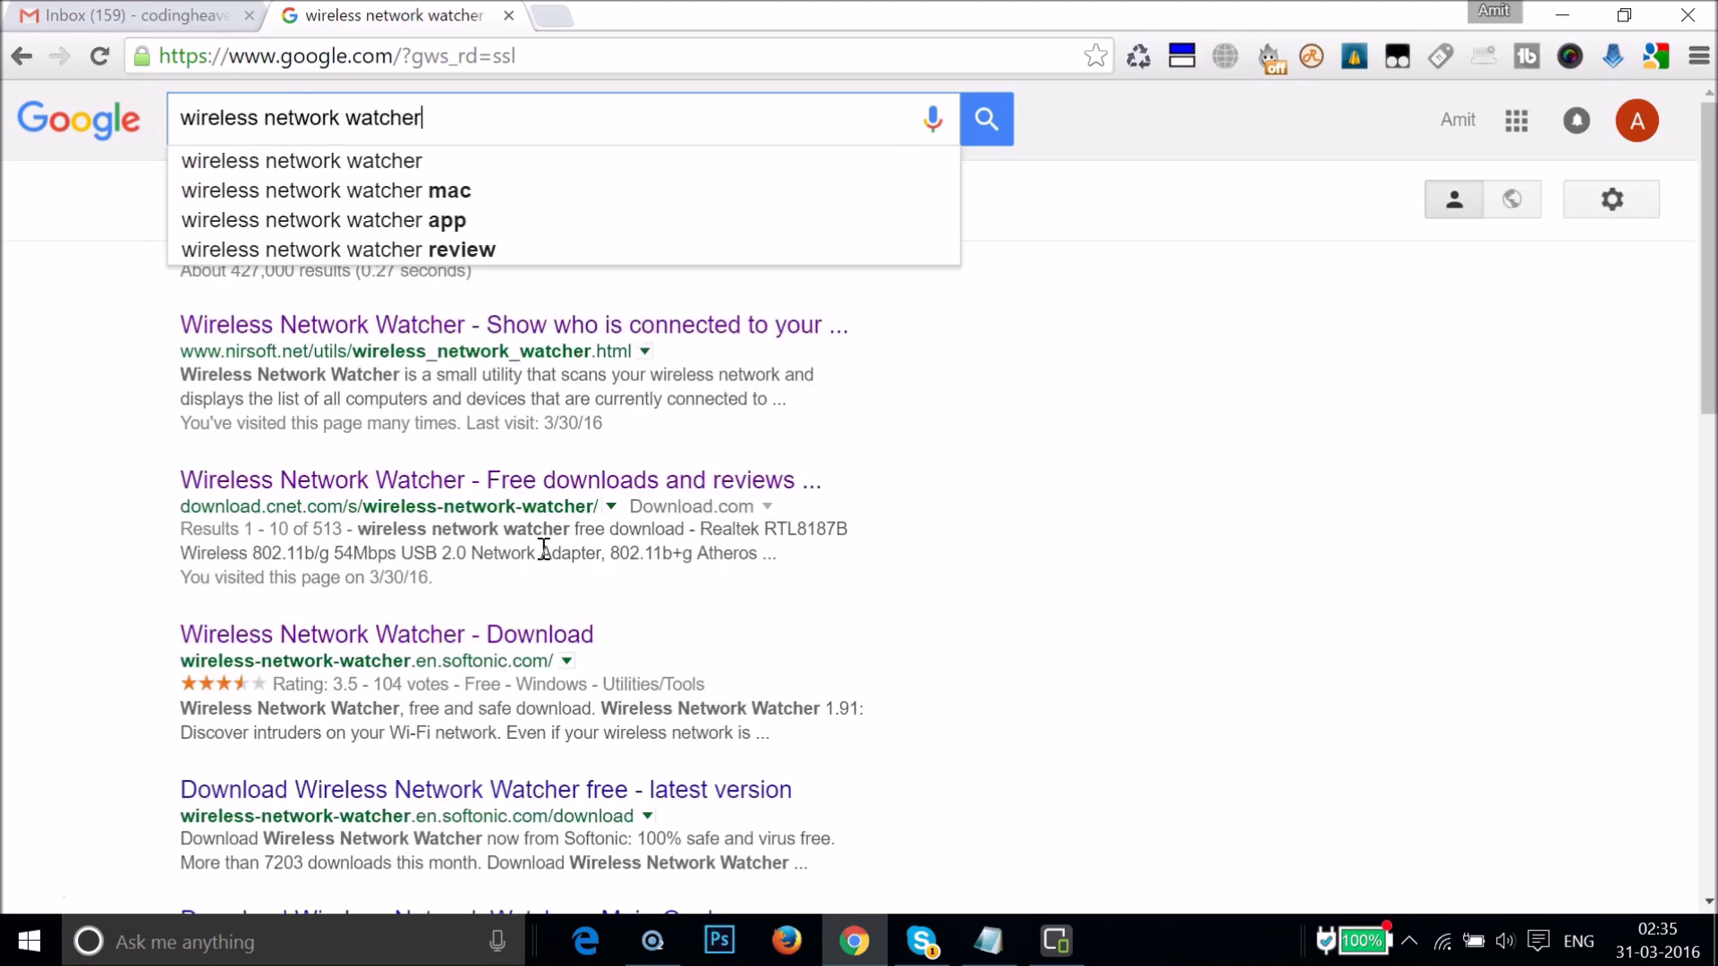
key("Return")
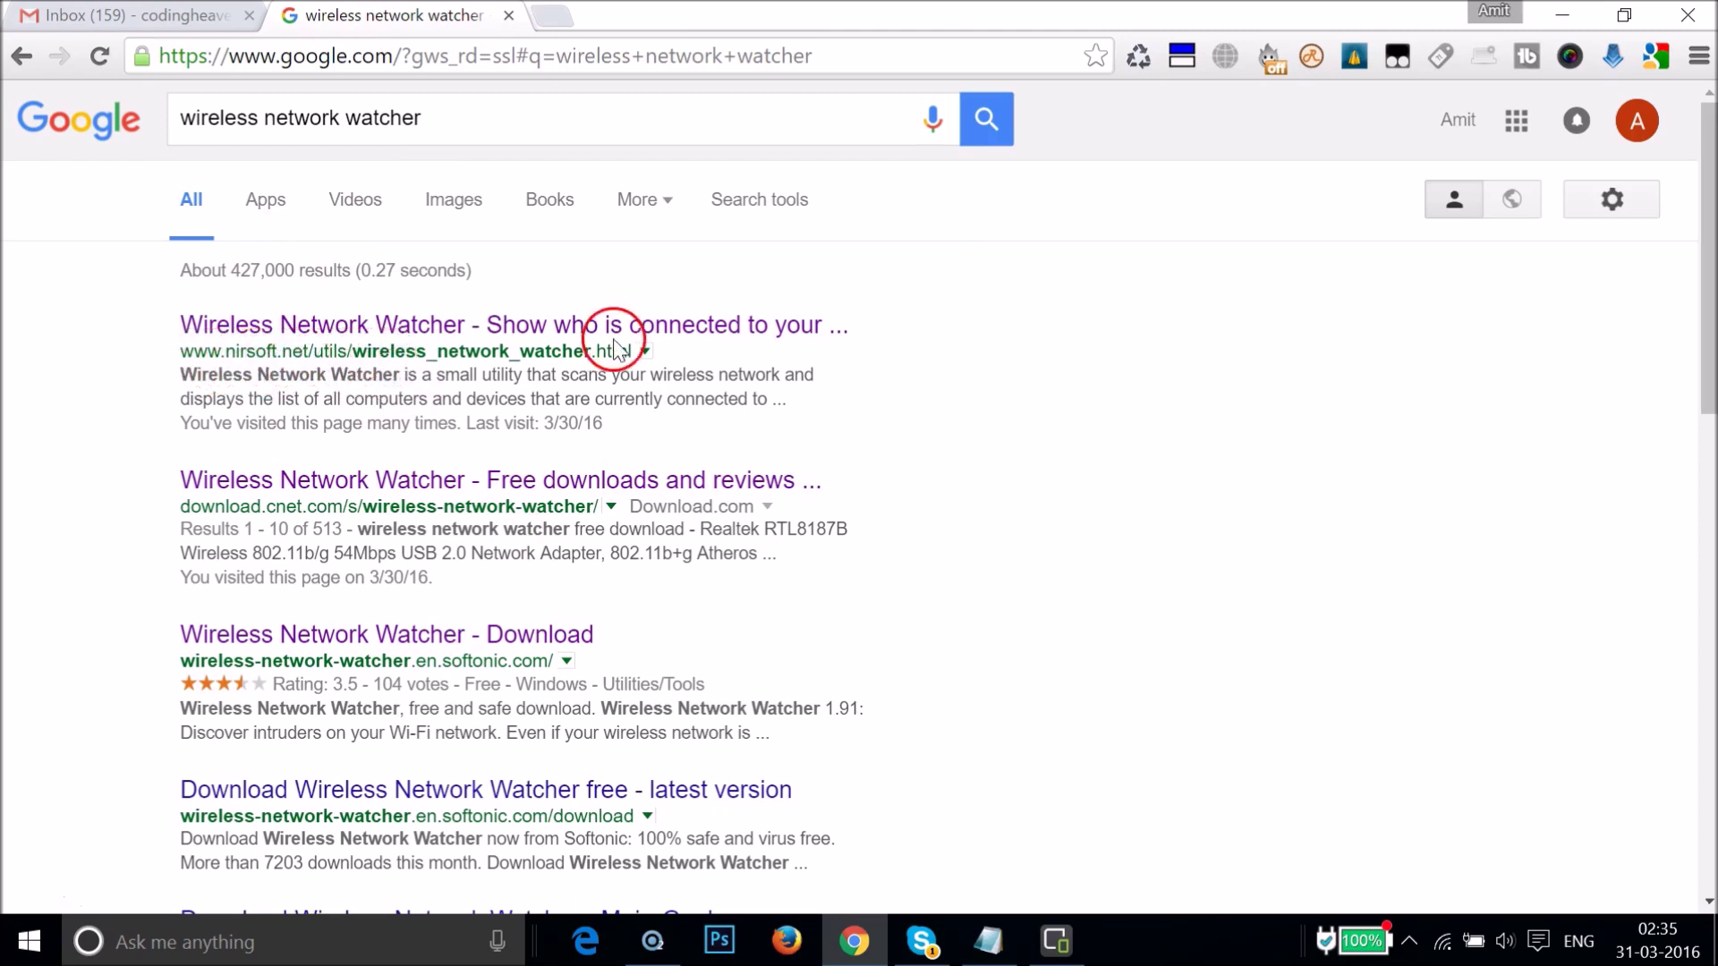
Step: Open NirSoft's Wireless Network Watcher page and download the full install/uninstall version, wnetwatcher_setup.exe
left_click(528, 329)
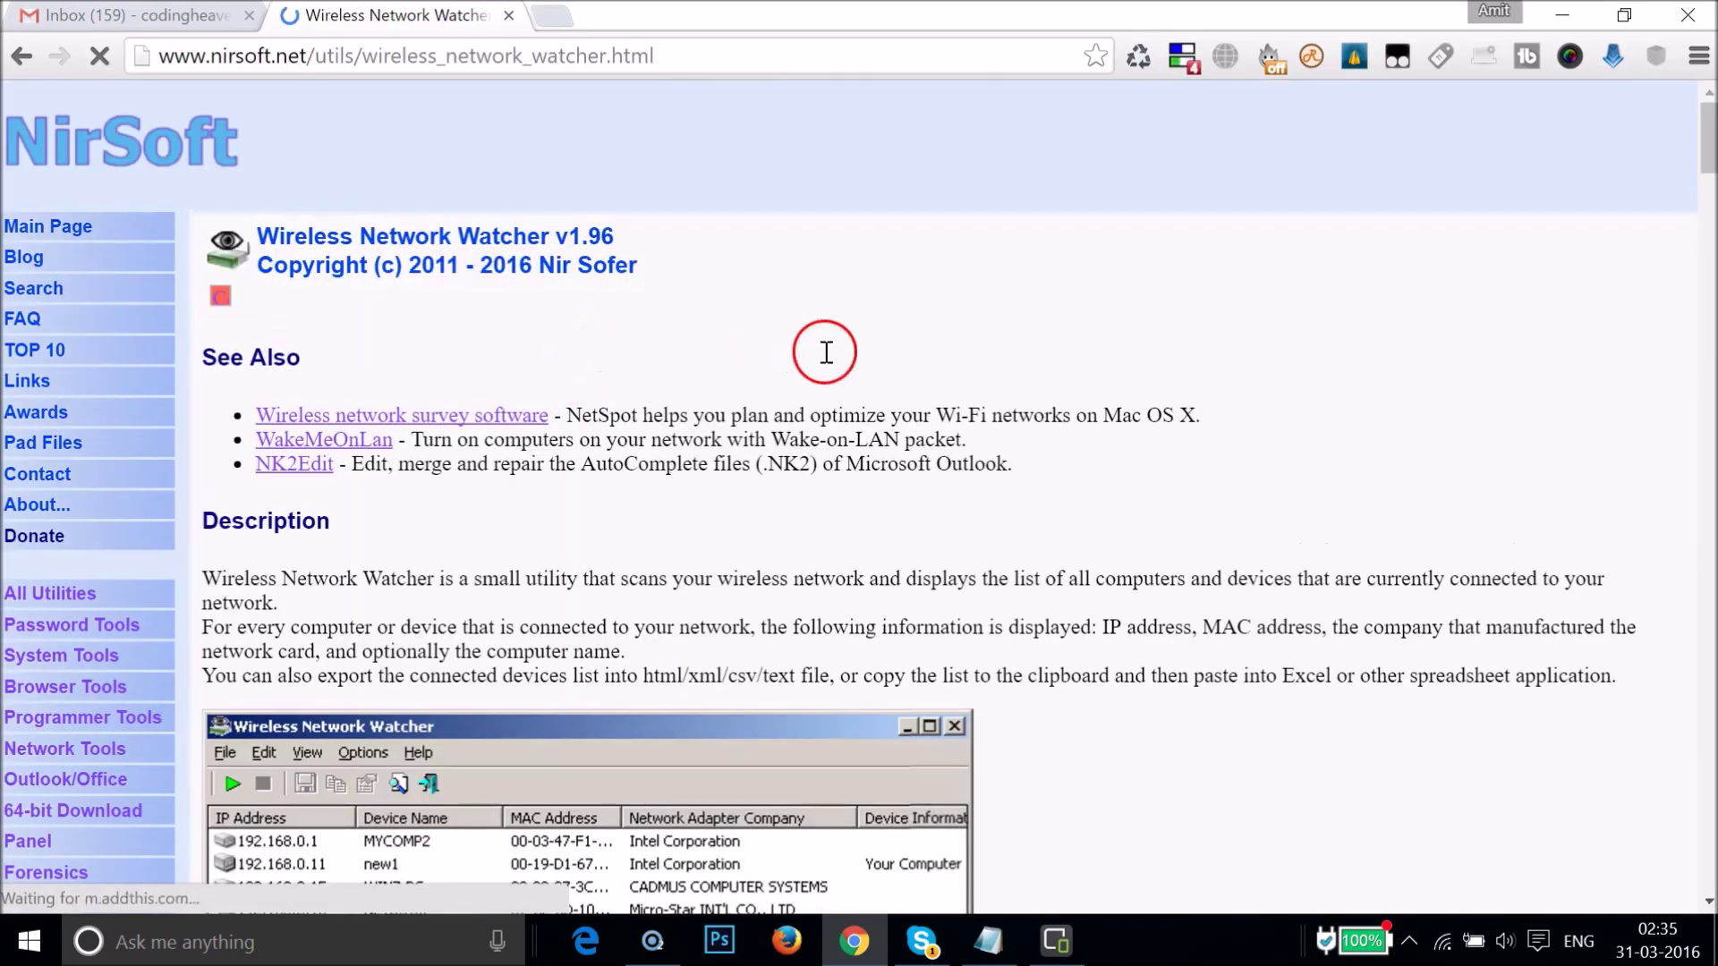
scroll(832, 355, "down", 3)
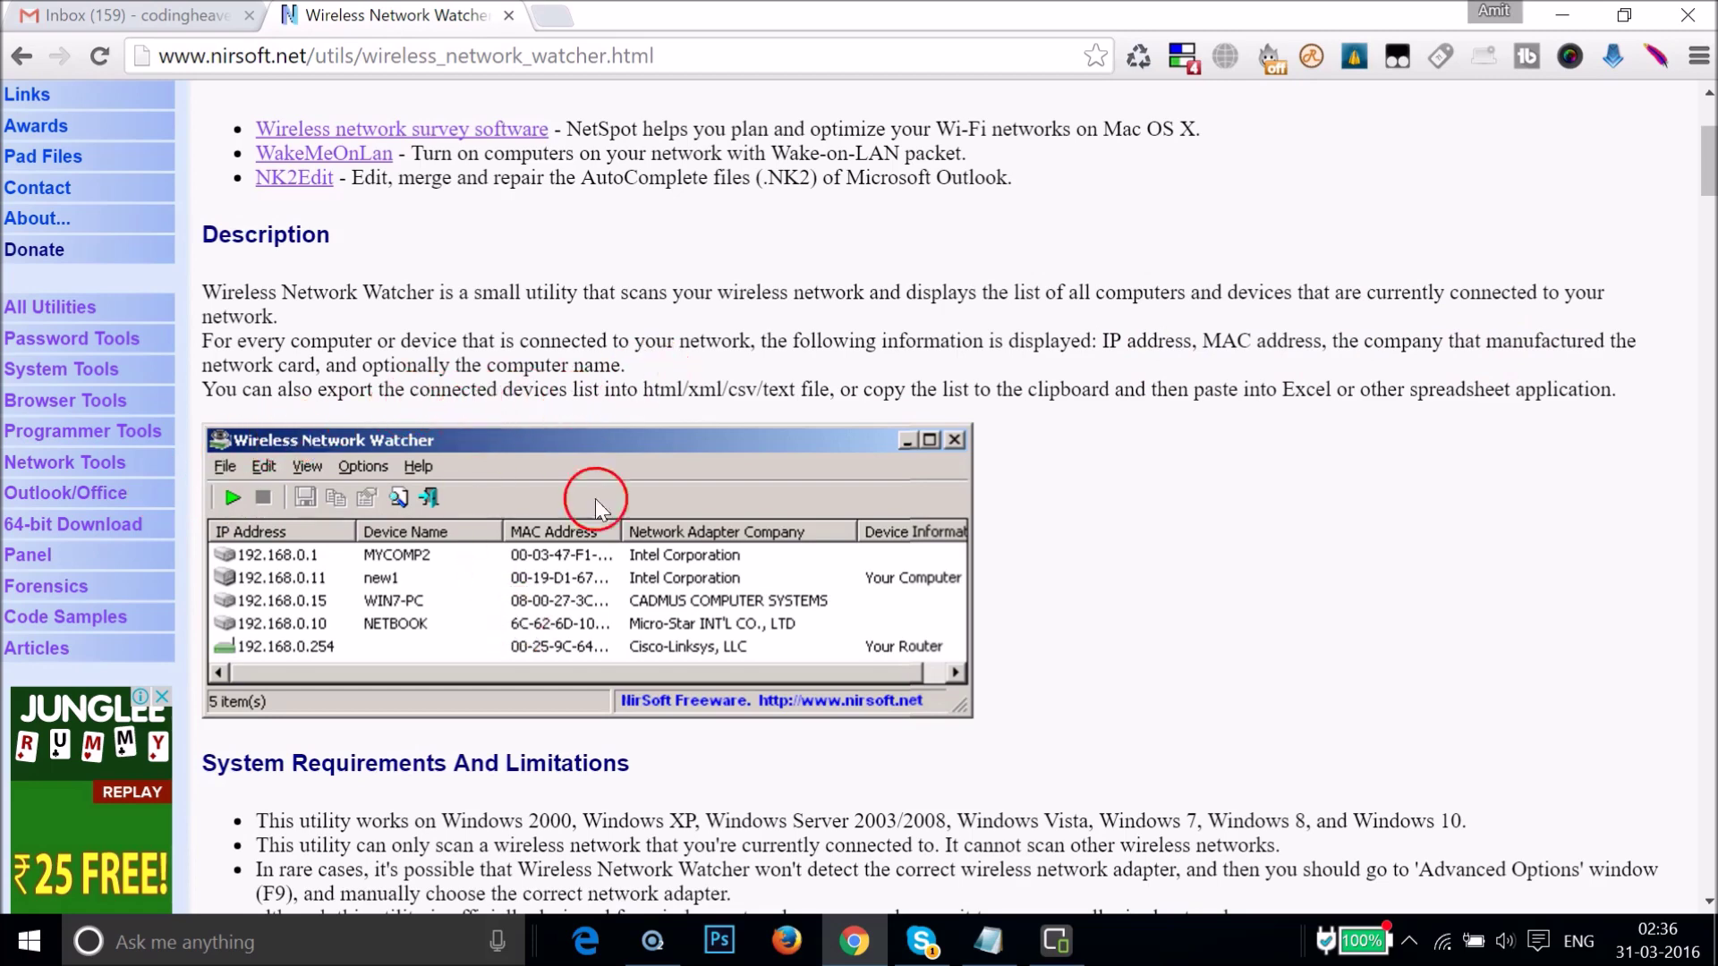
scroll(1242, 463, "down", 4)
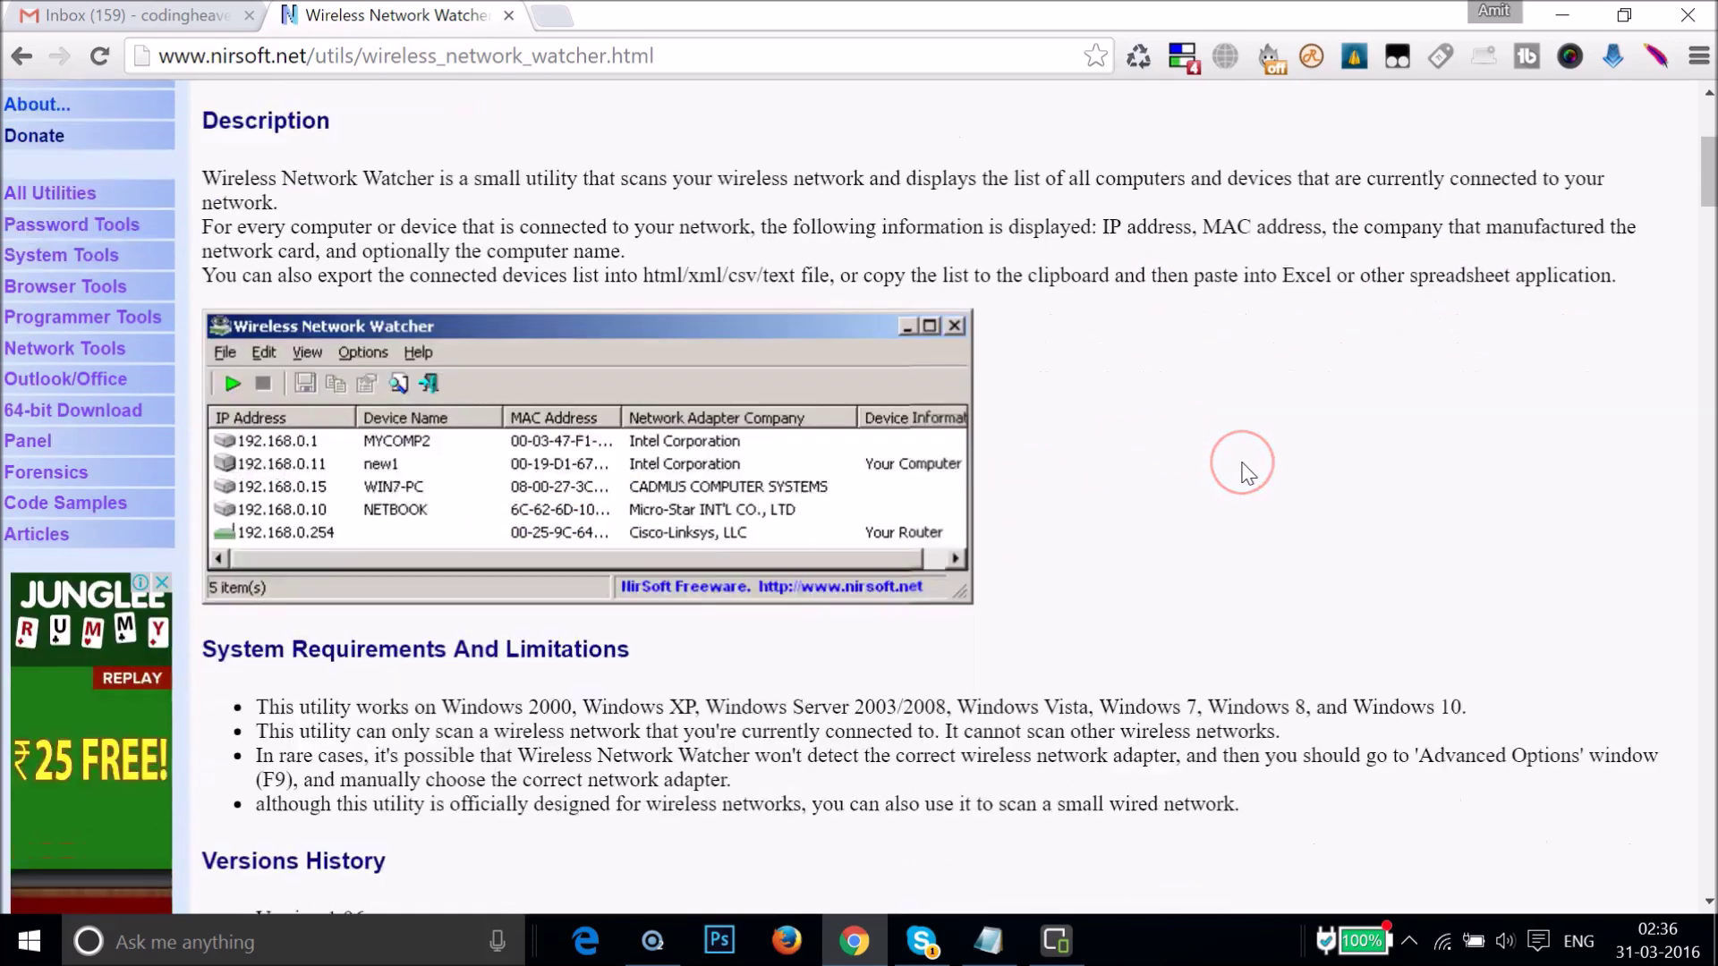
scroll(909, 433, "down", 13)
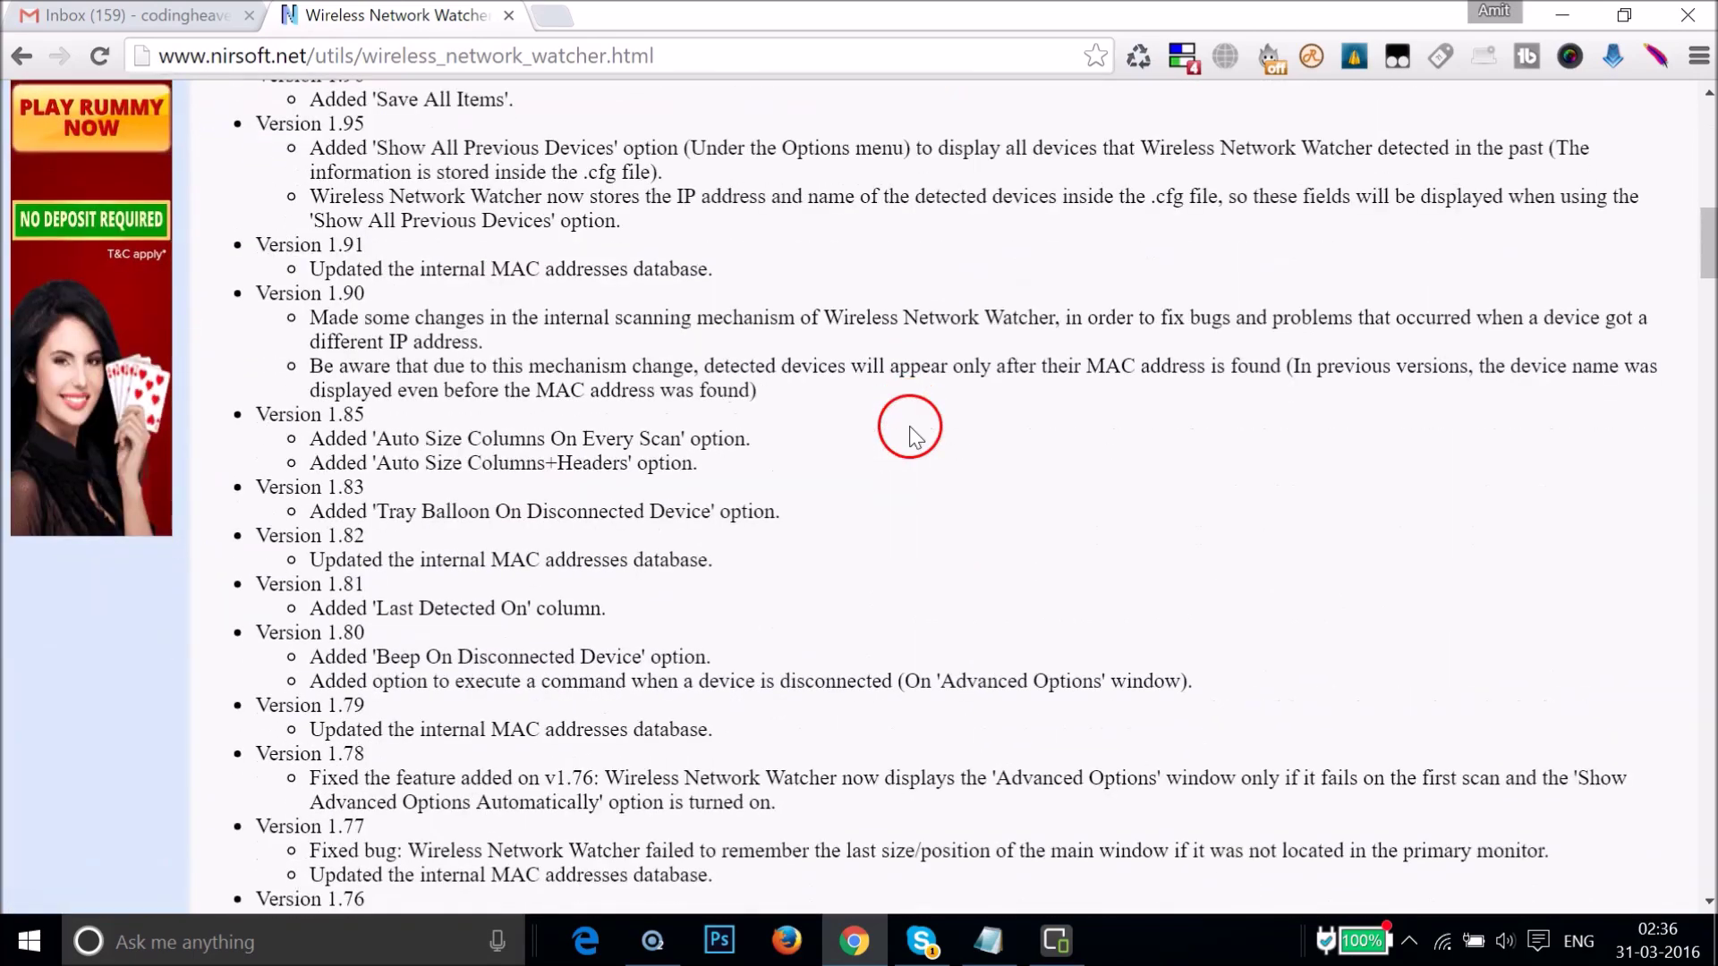
scroll(909, 436, "down", 20)
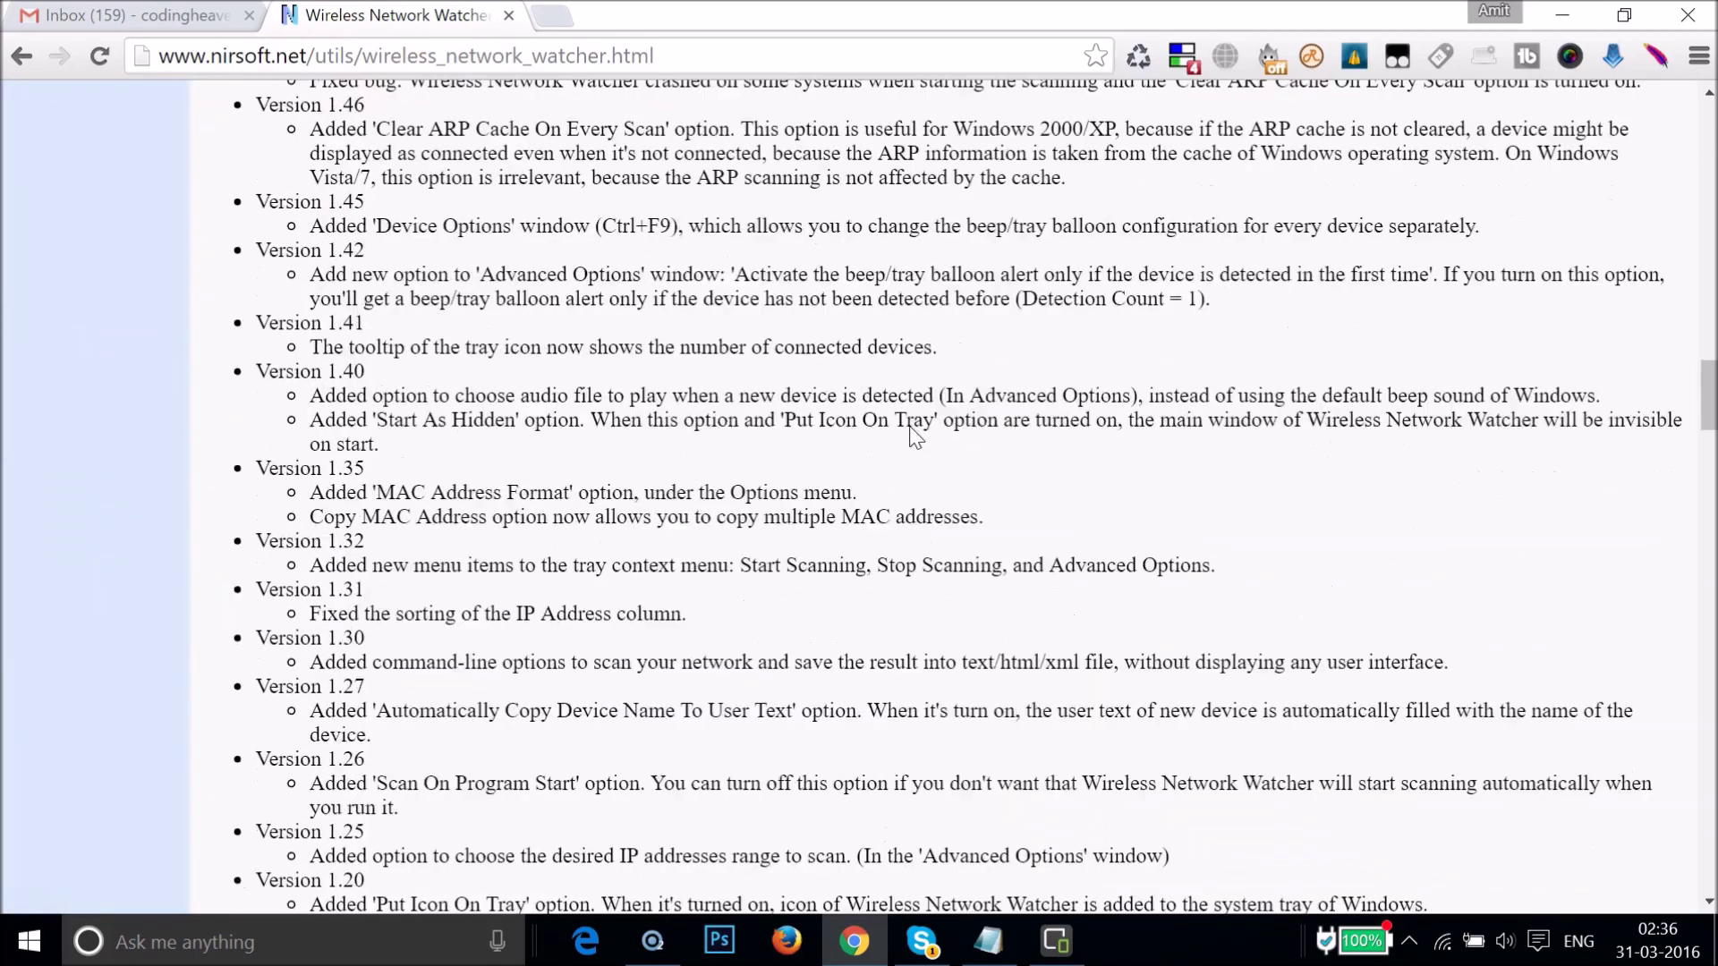
scroll(911, 427, "down", 17)
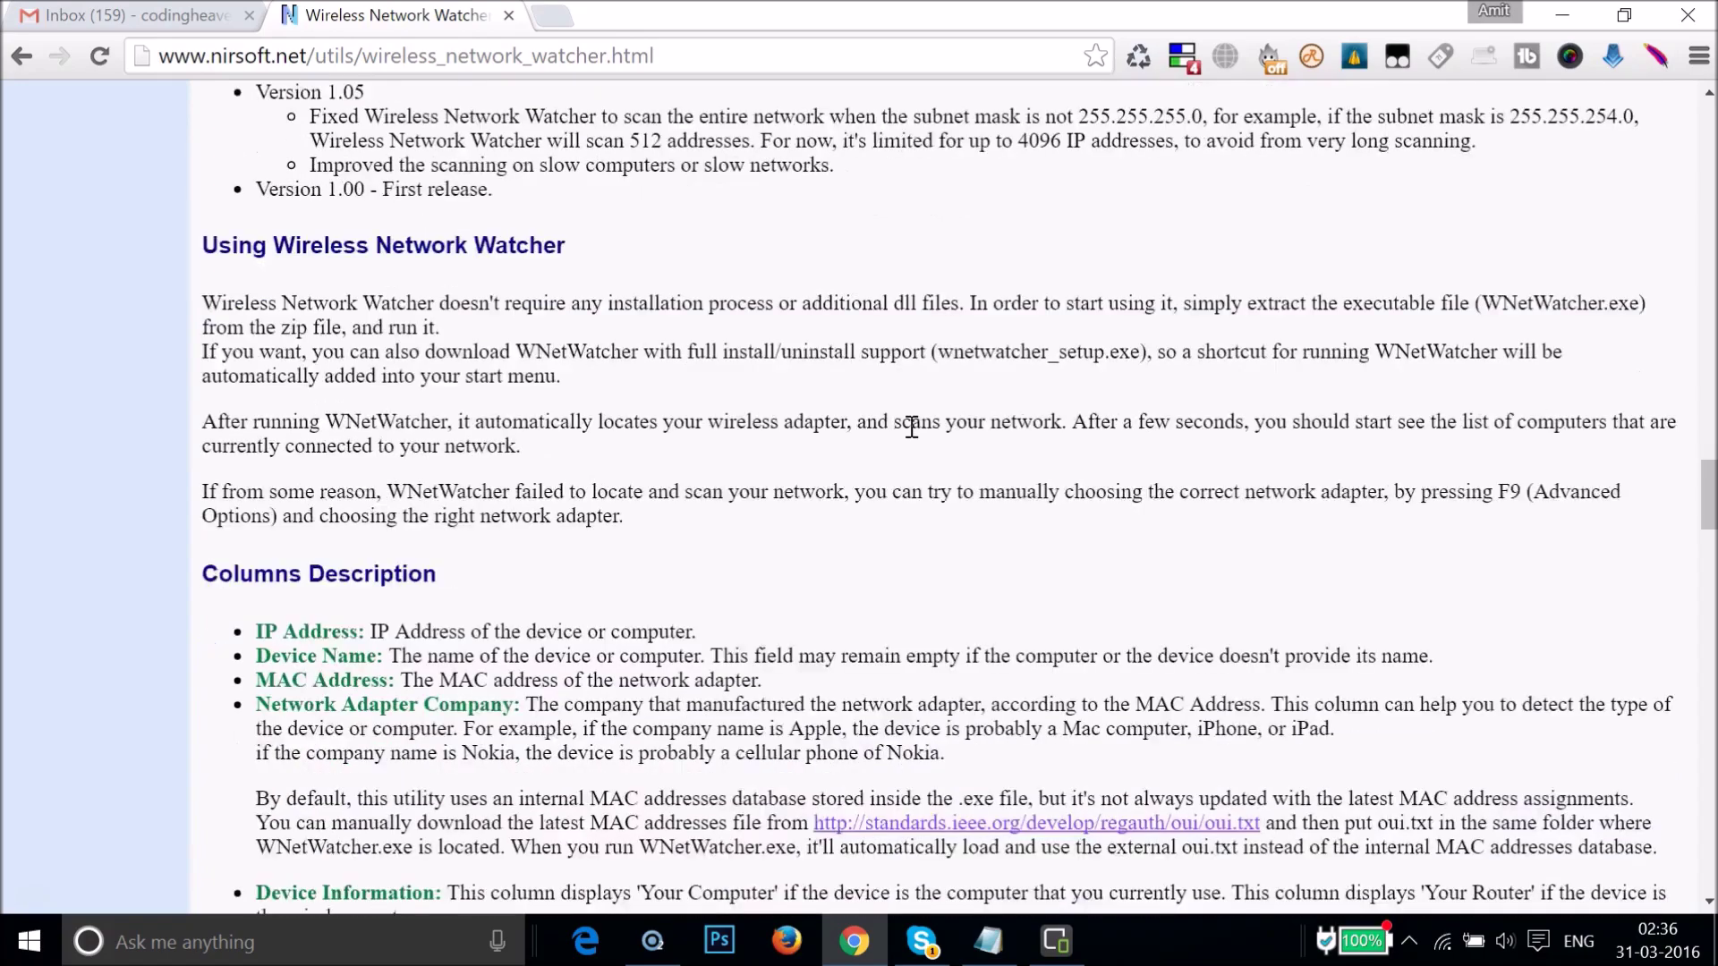
scroll(911, 426, "down", 13)
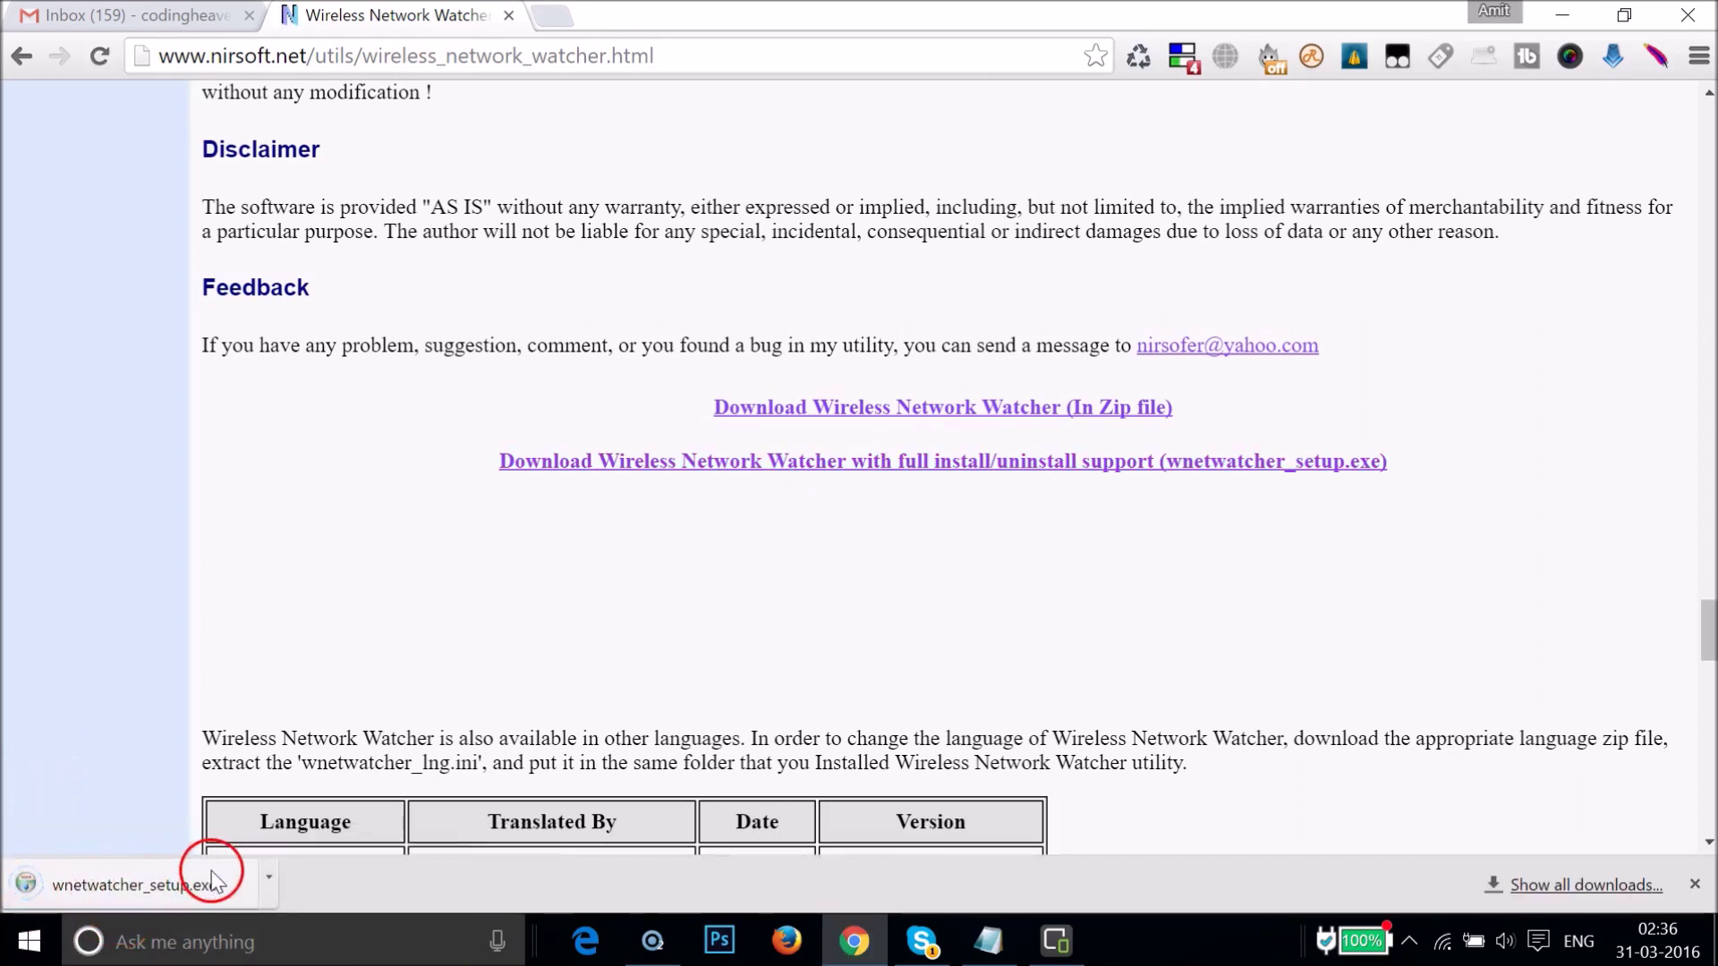
Step: Minimize the open windows and move the wnetwatcher_setup installer to an empty area of the desktop
left_click(1557, 14)
left_click(1547, 14)
left_click(592, 566)
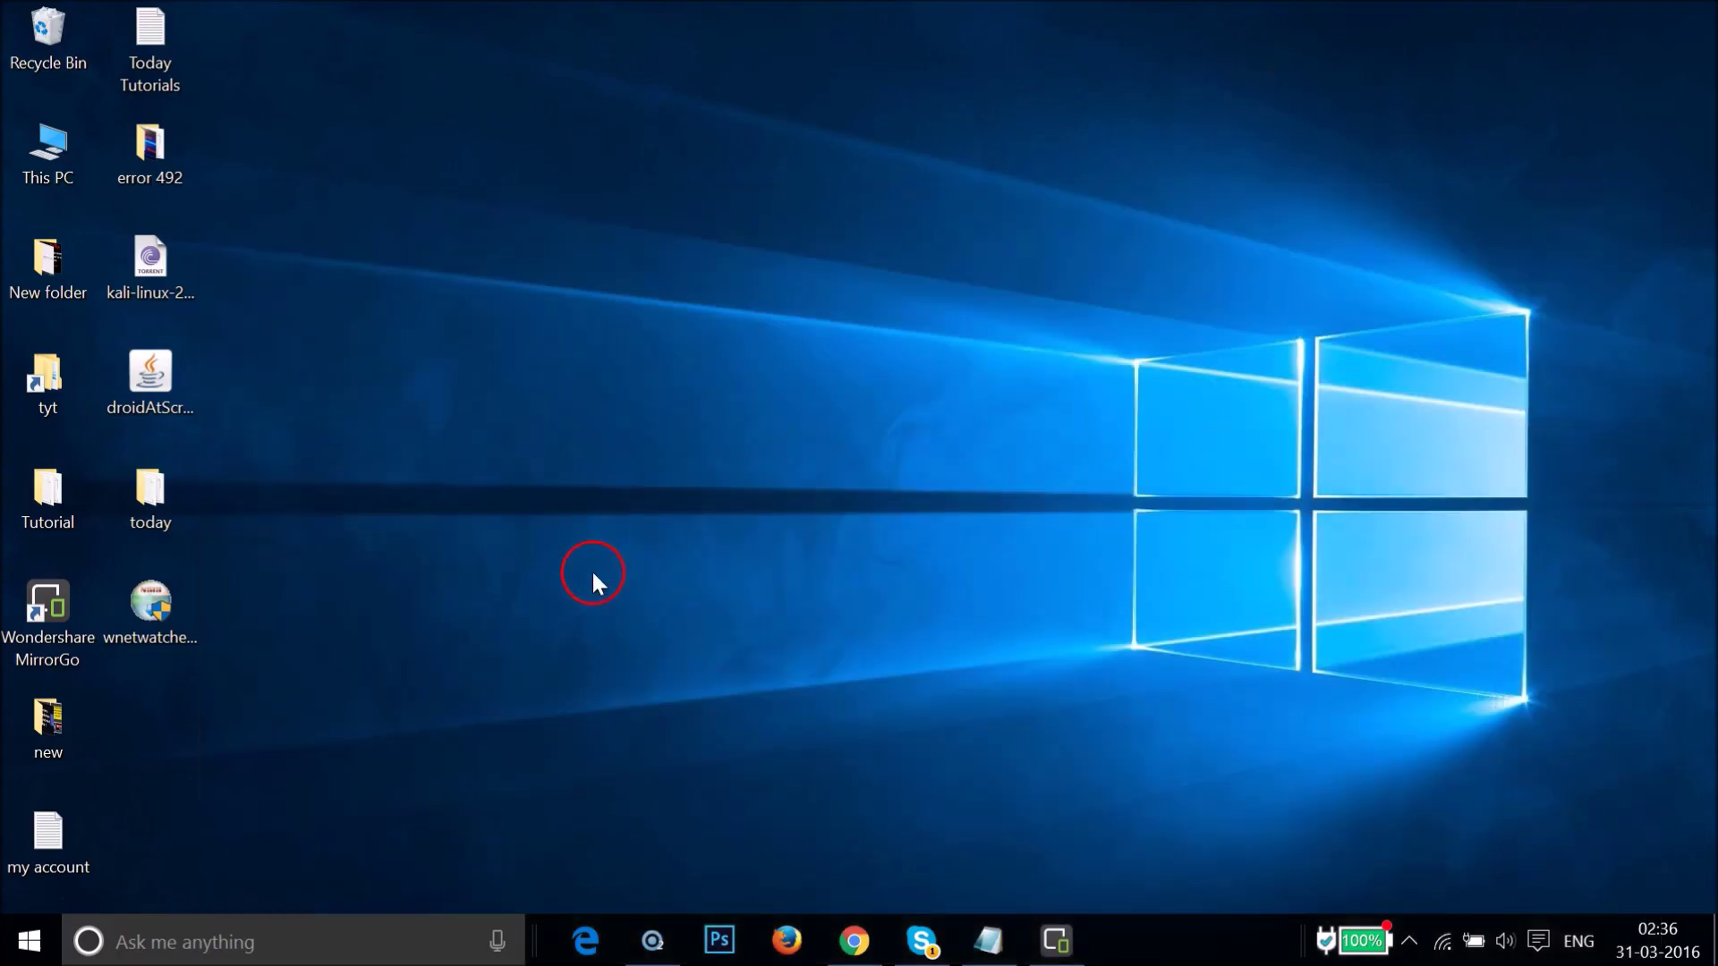
left_click(173, 618)
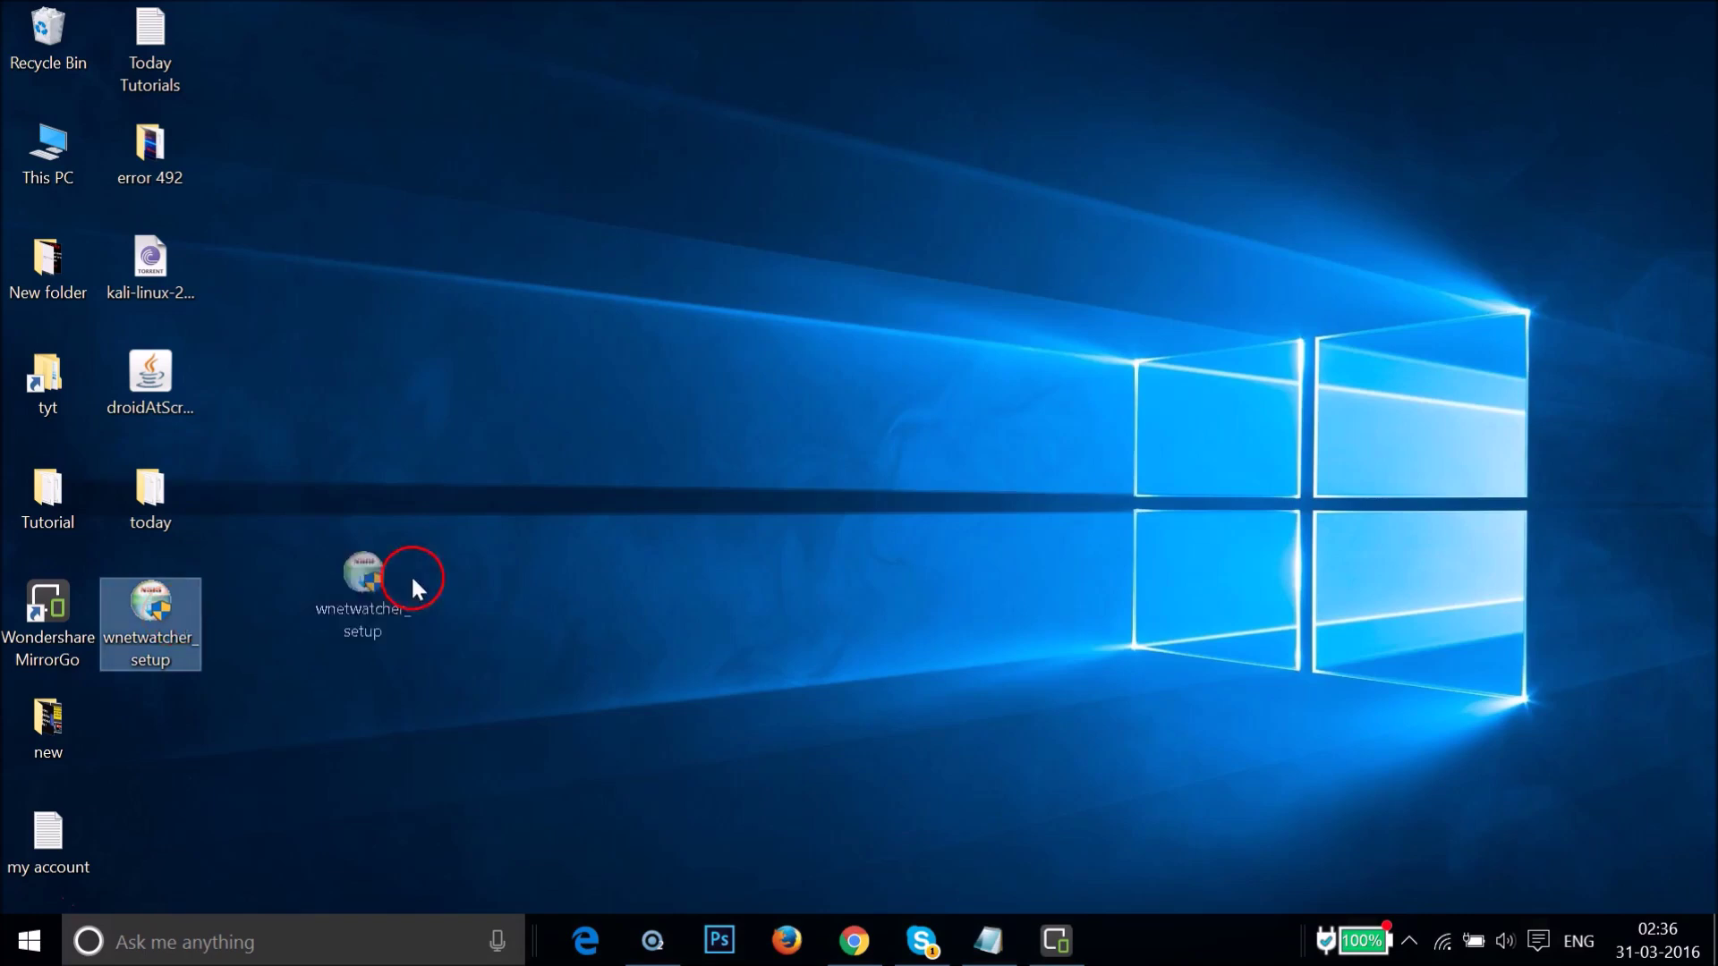
left_click_drag(671, 207, 671, 204)
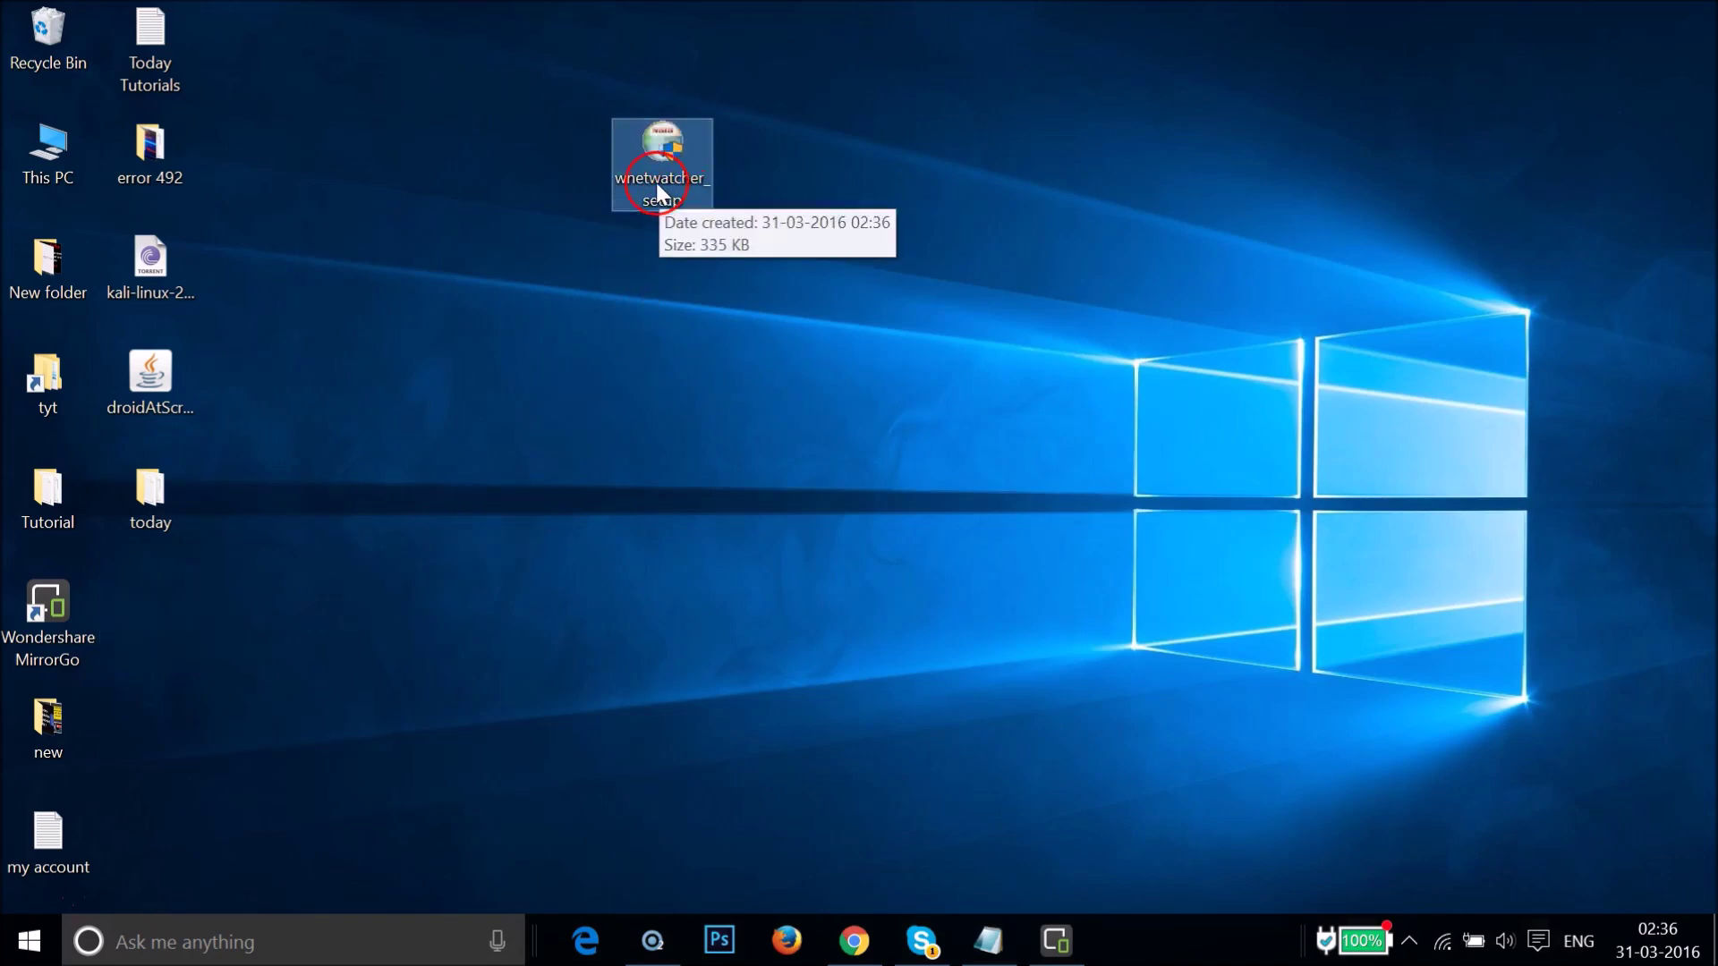
Step: Install NirSoft Wireless Network Watcher from wnetwatcher_setup with the default install and Start Menu folders, and run it on finishing
double_click(653, 179)
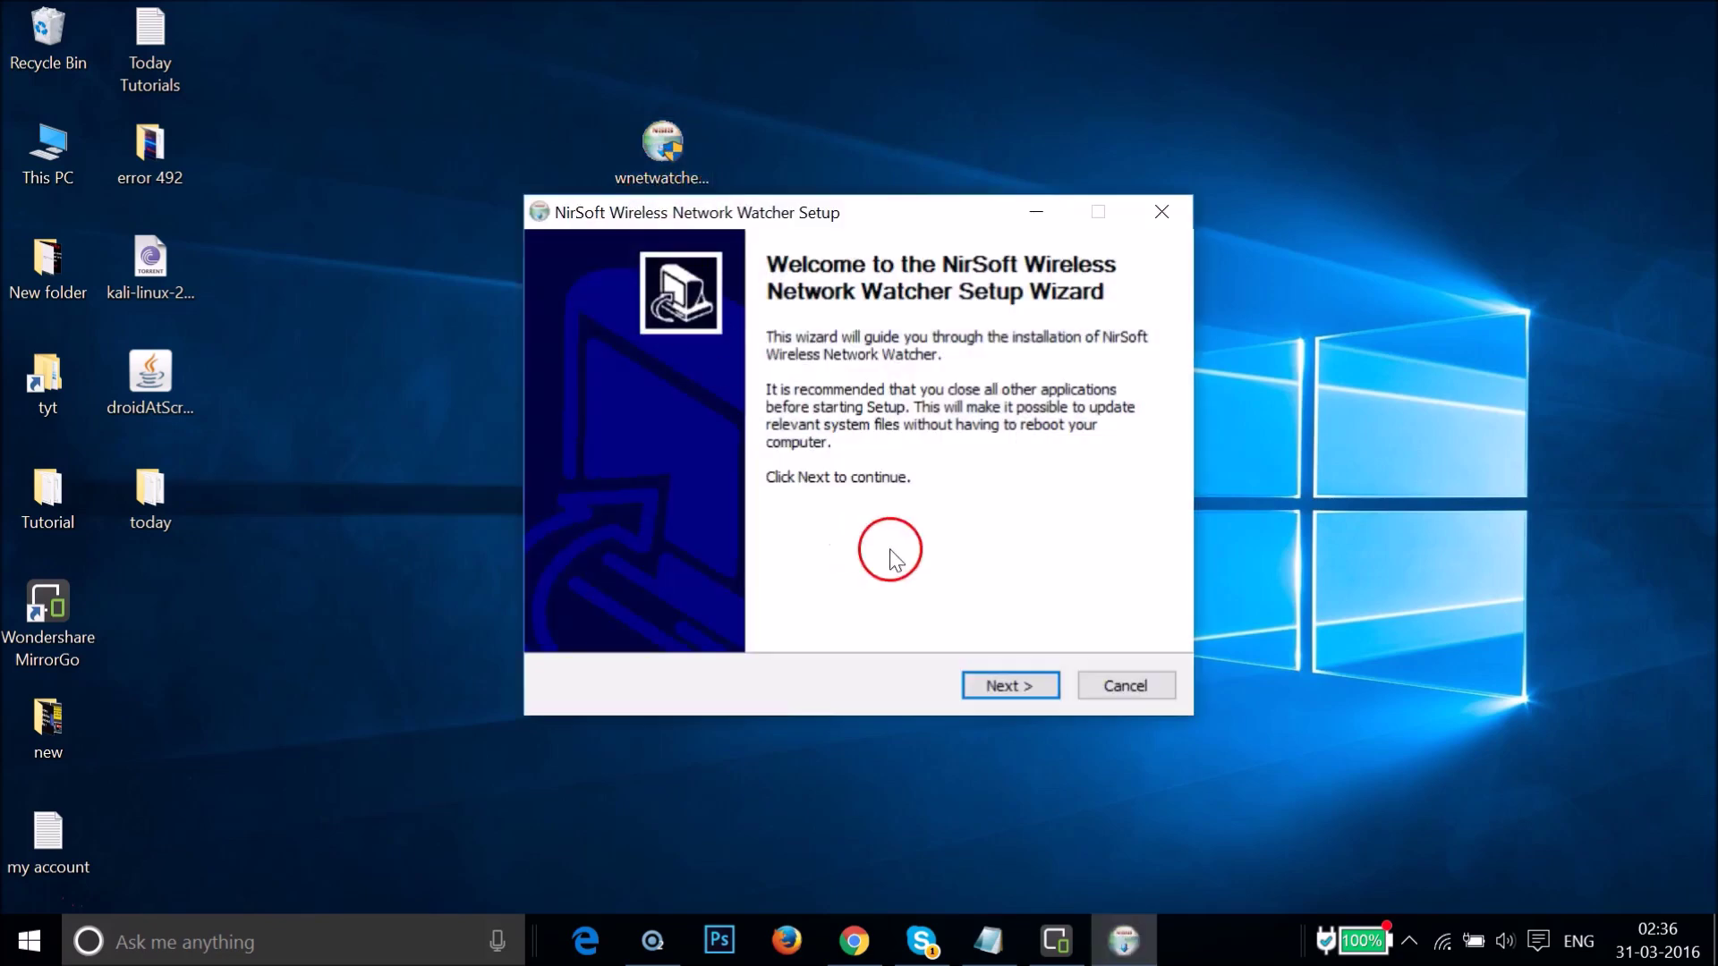
left_click(1012, 683)
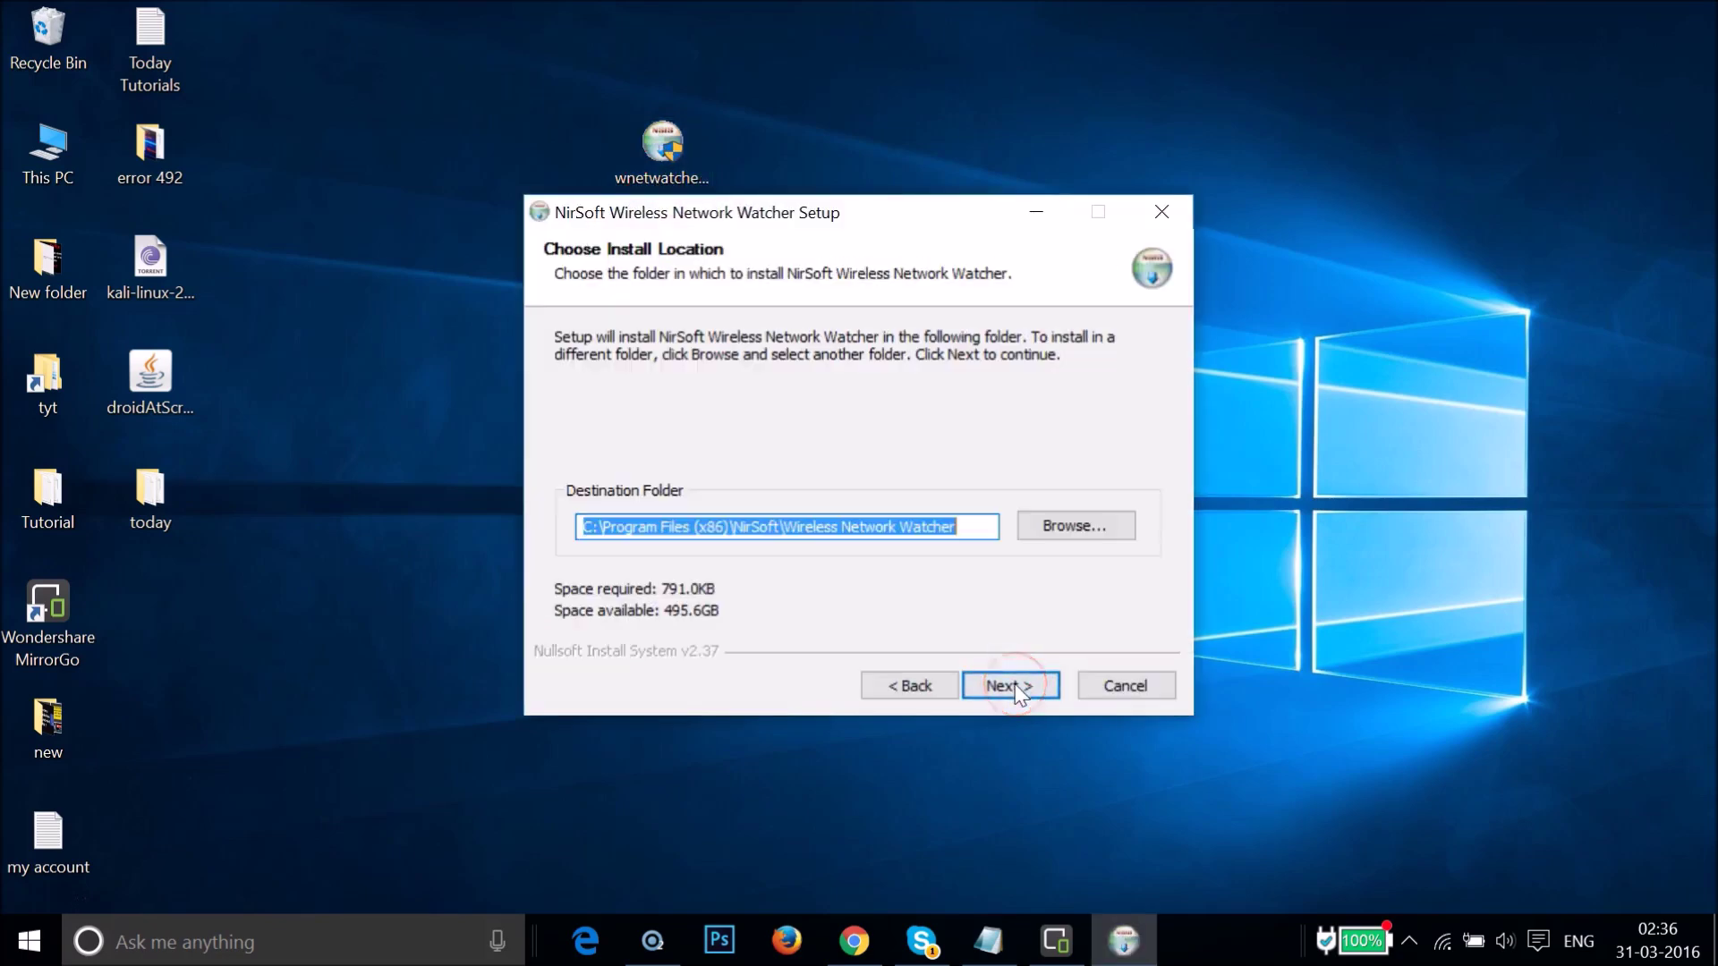
left_click(1012, 685)
left_click(1012, 685)
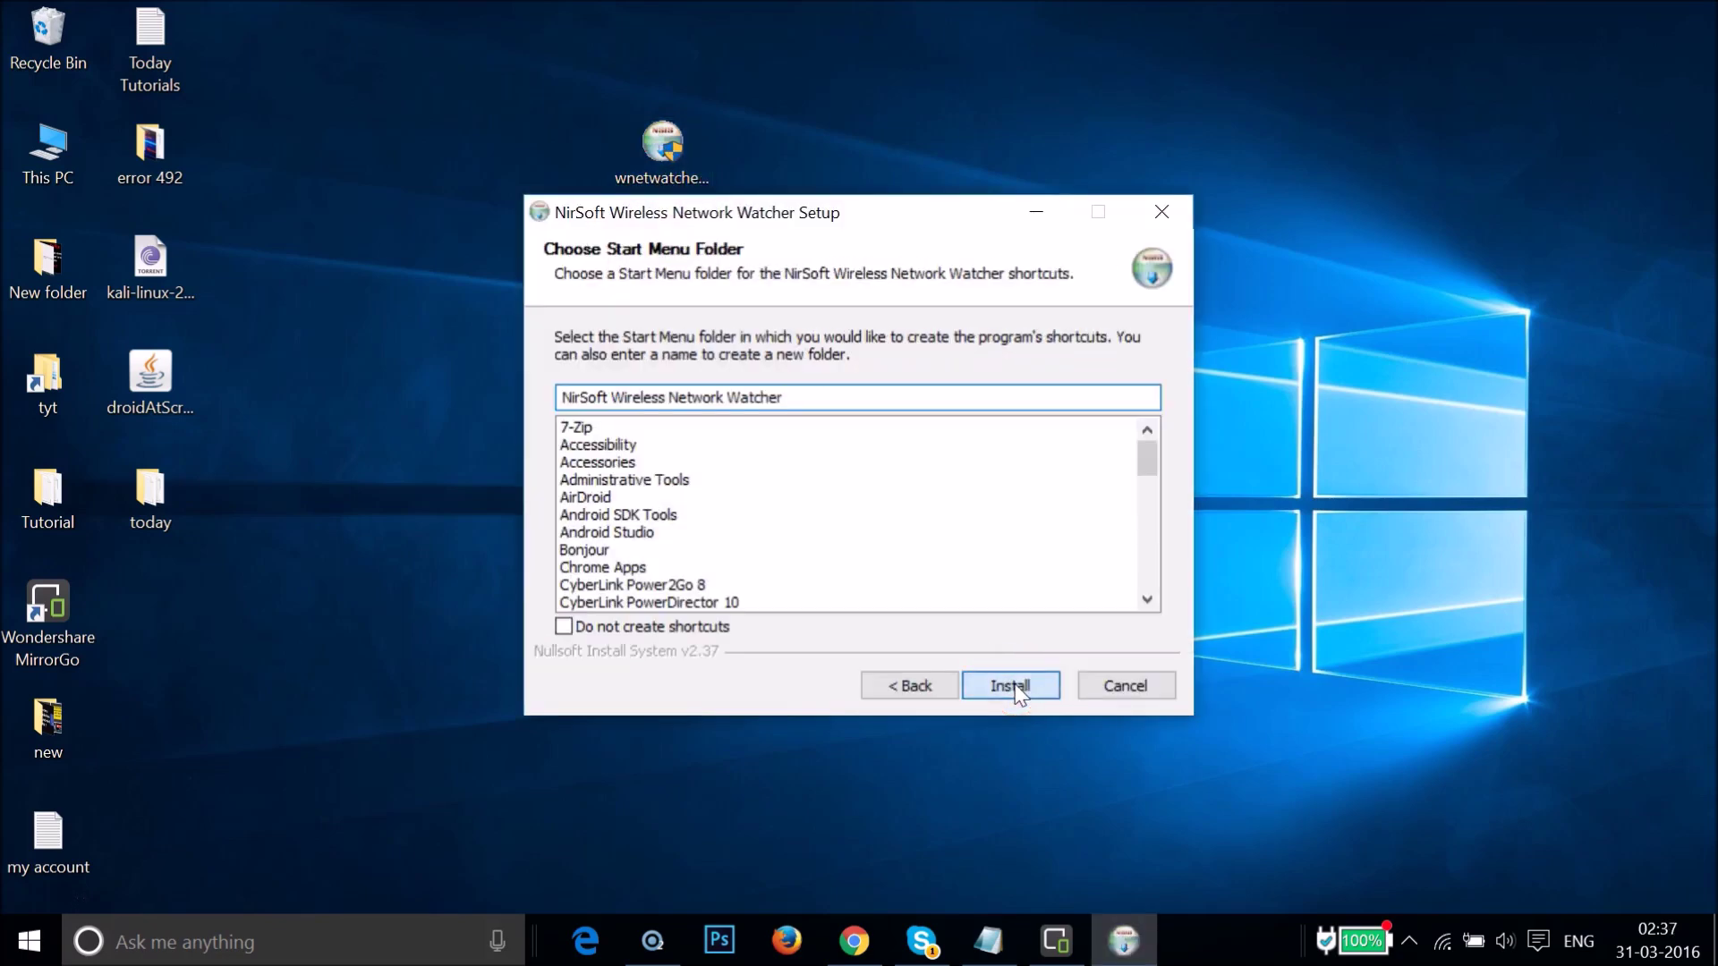
left_click(1012, 685)
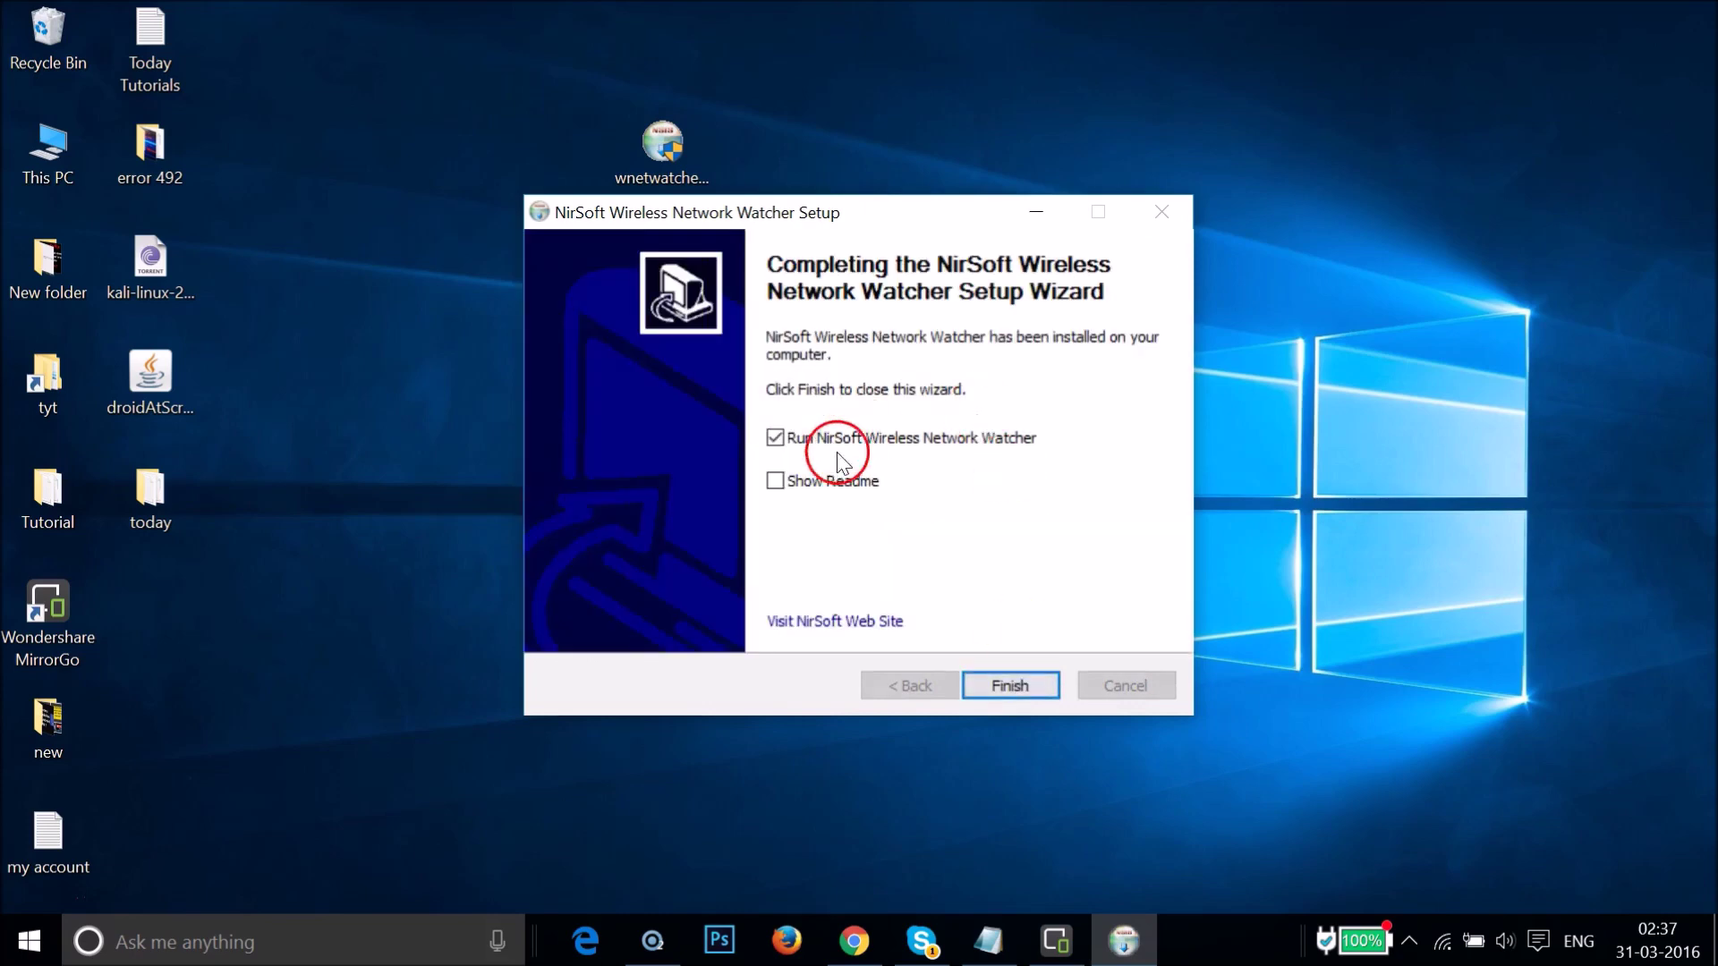
left_click(1009, 684)
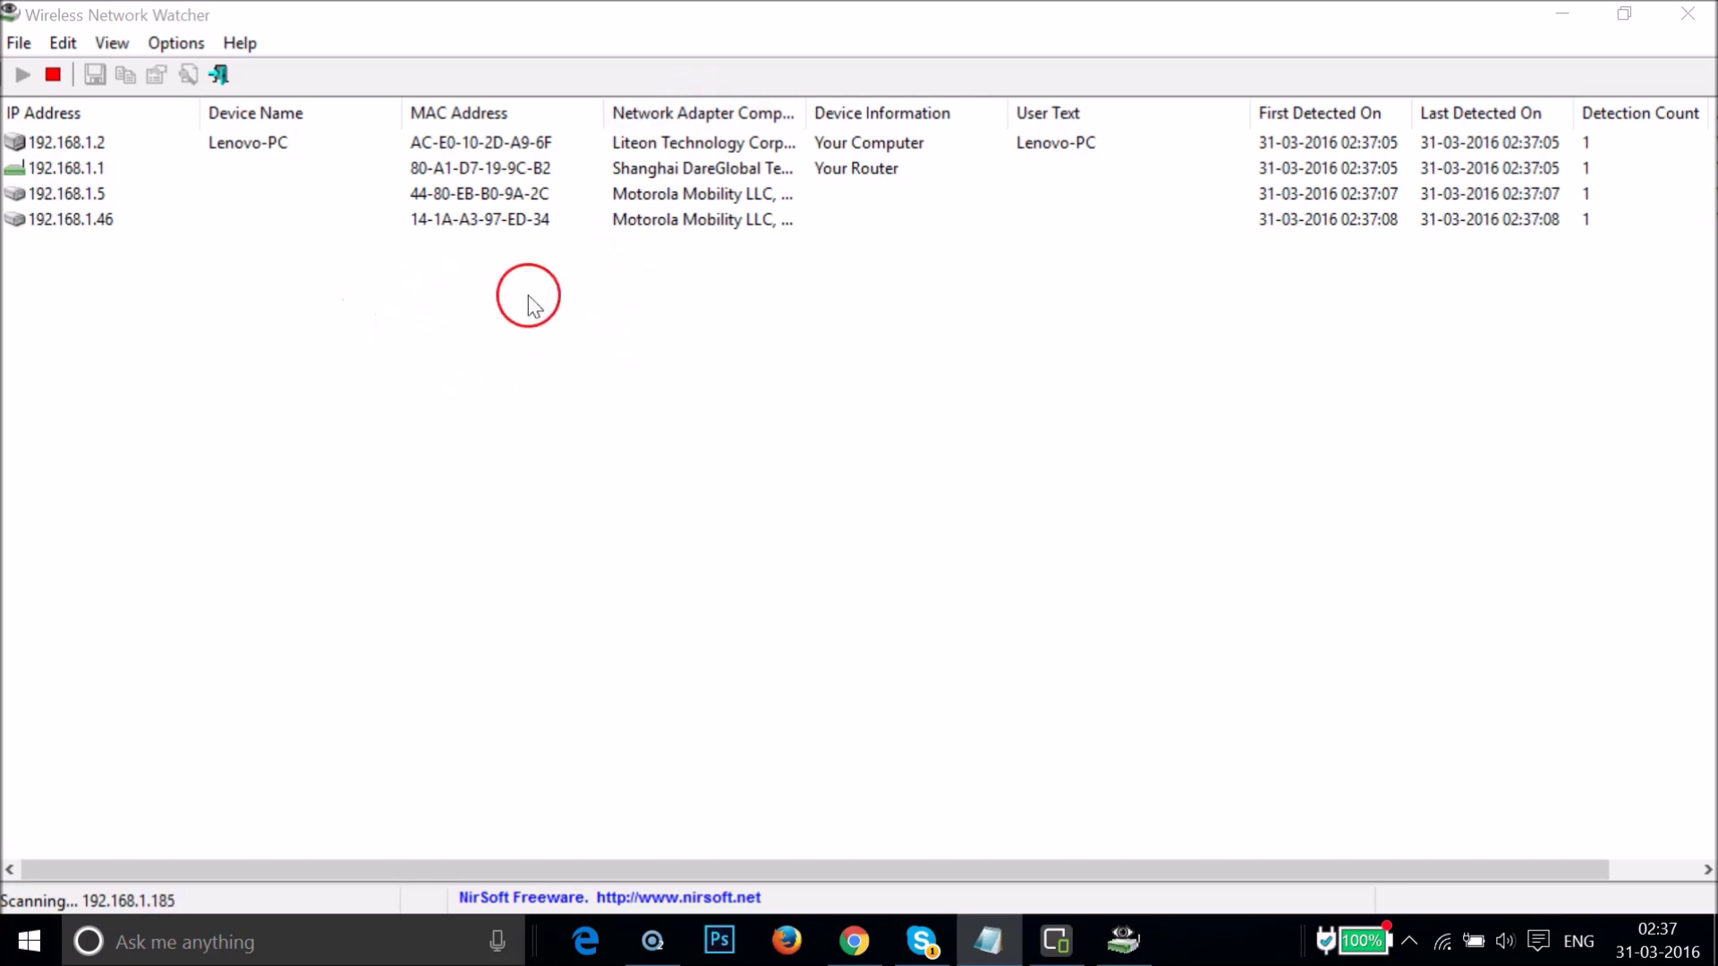
Step: Rescan the wireless network for connected devices and select the device with IP address 192.168.1.46
left_click(434, 313)
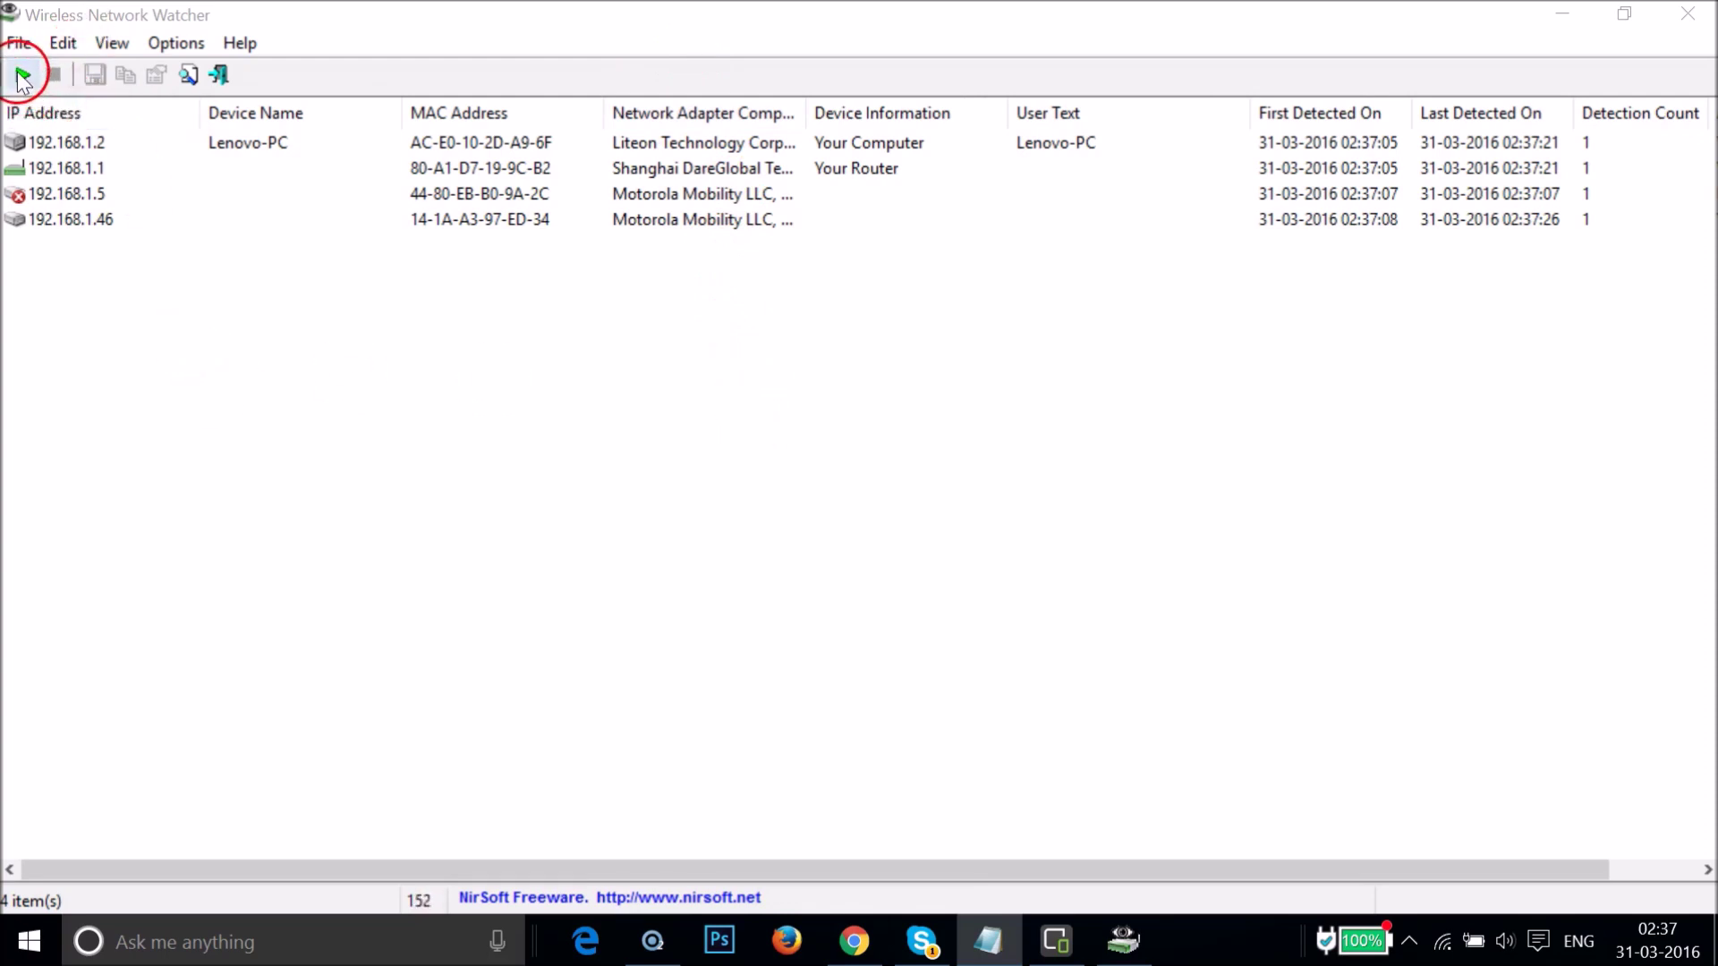
left_click(22, 76)
left_click(296, 344)
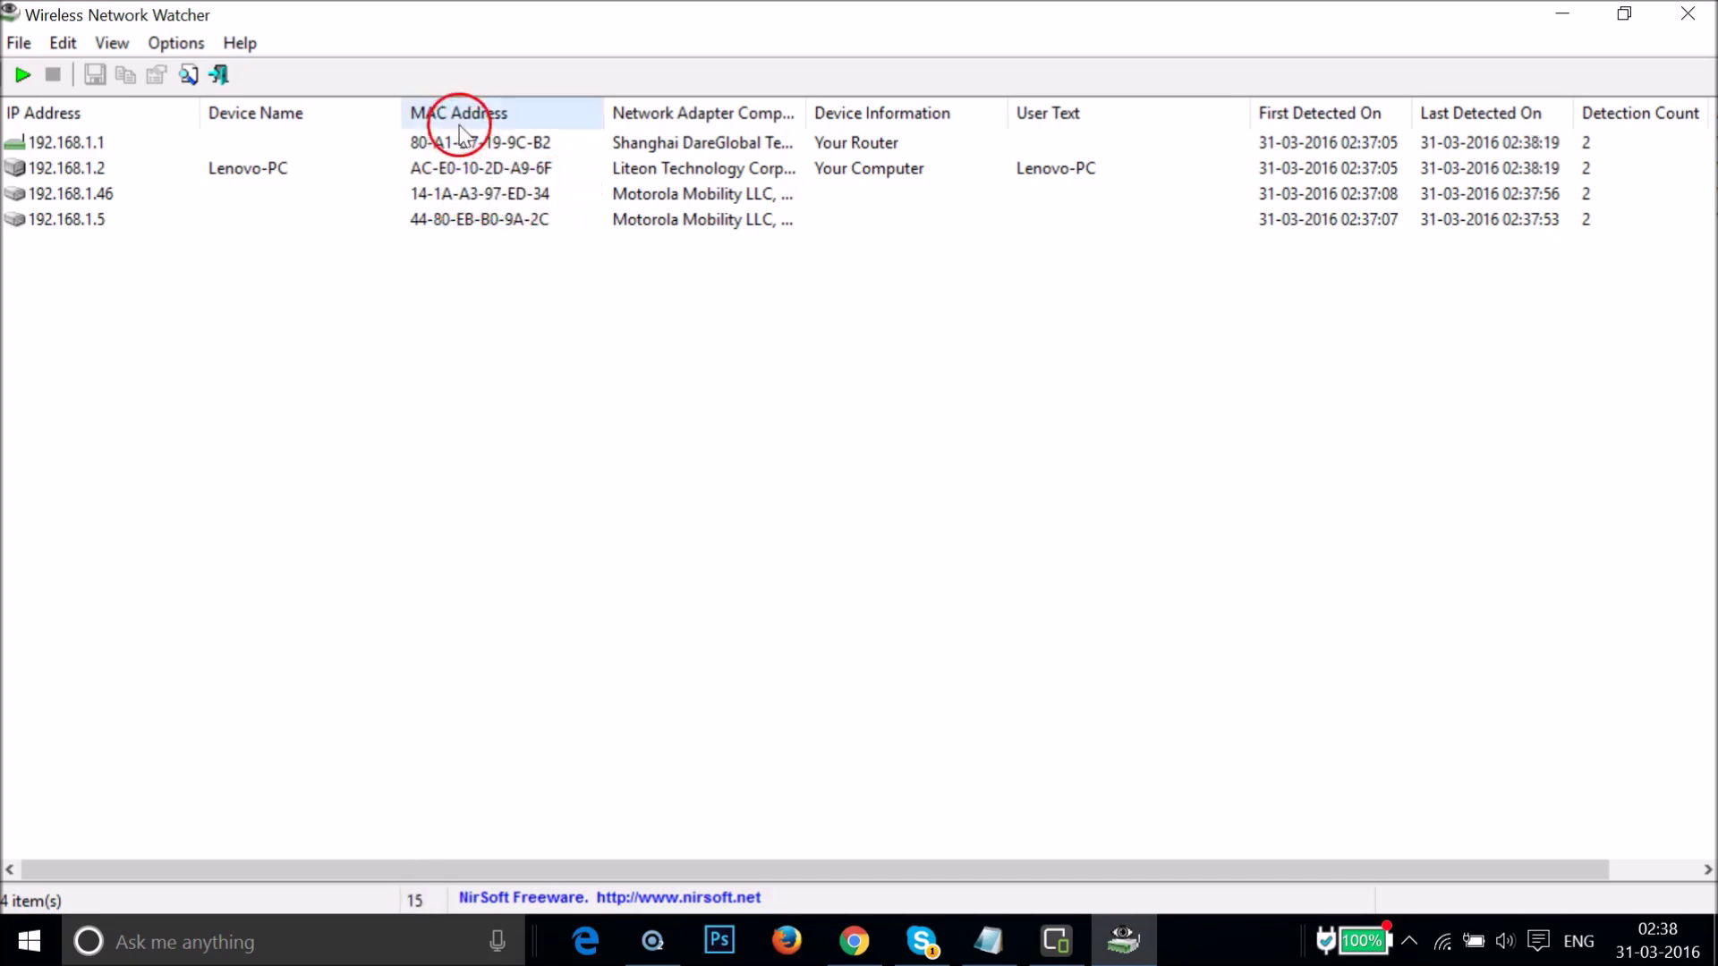
left_click(493, 193)
Step: Switch to Chrome and open the router's address 192.168.1.1 in a new tab
left_click(854, 941)
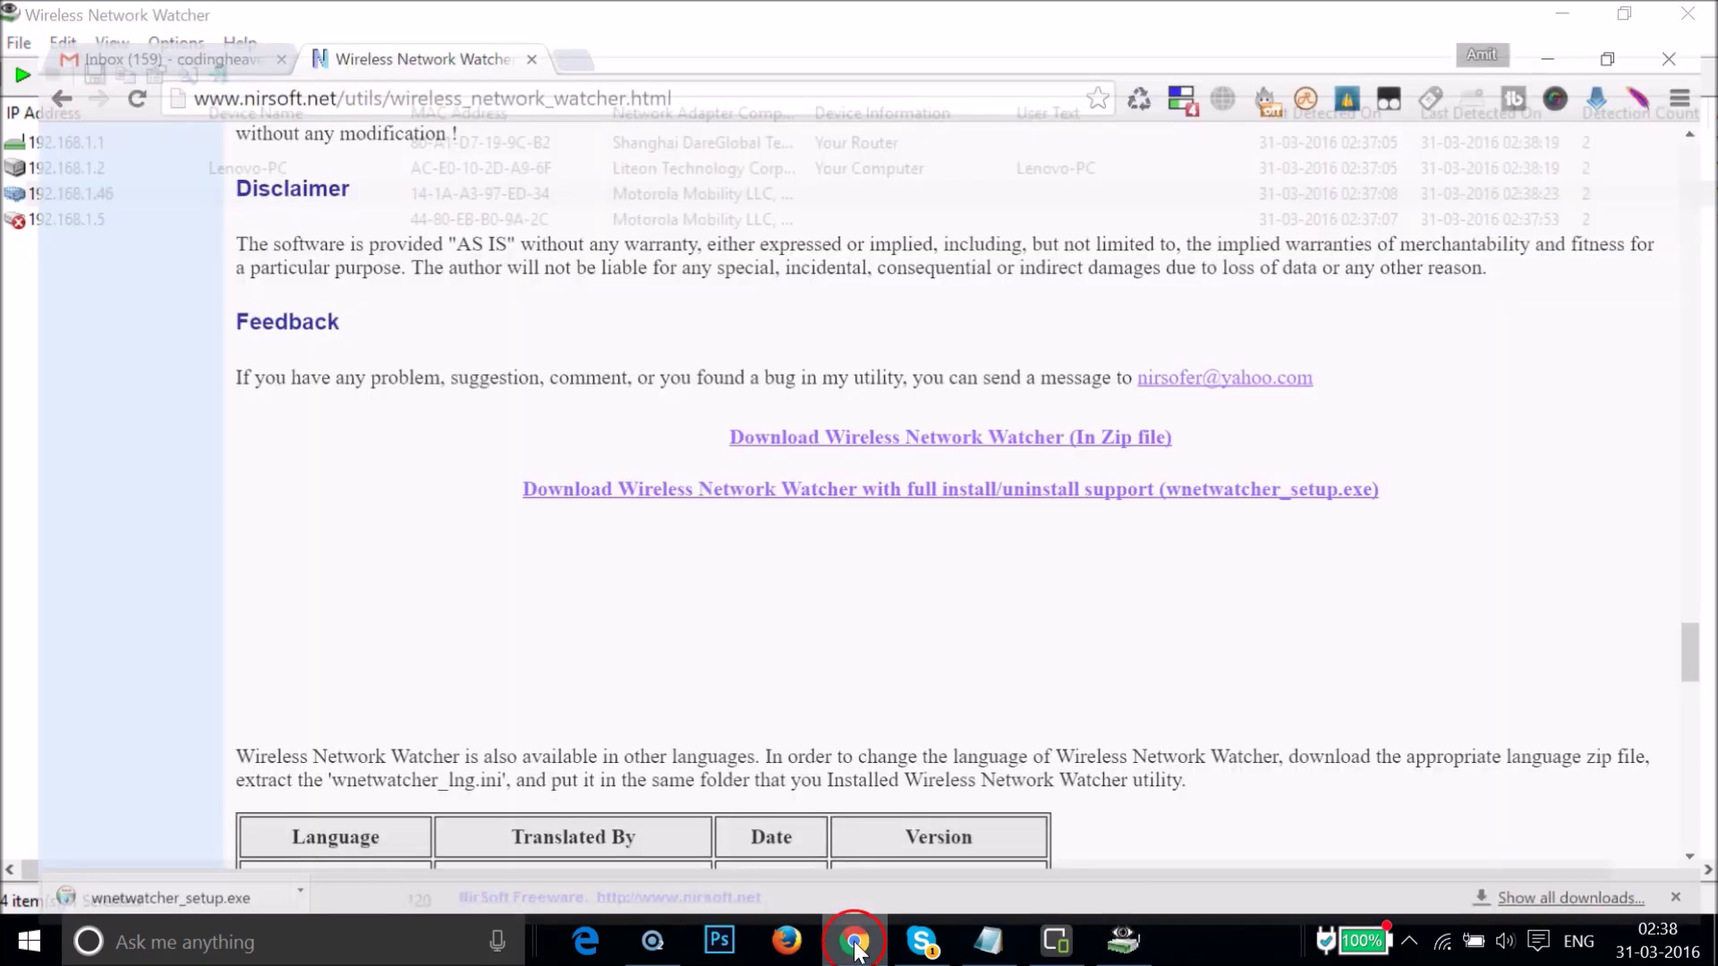
left_click(794, 735)
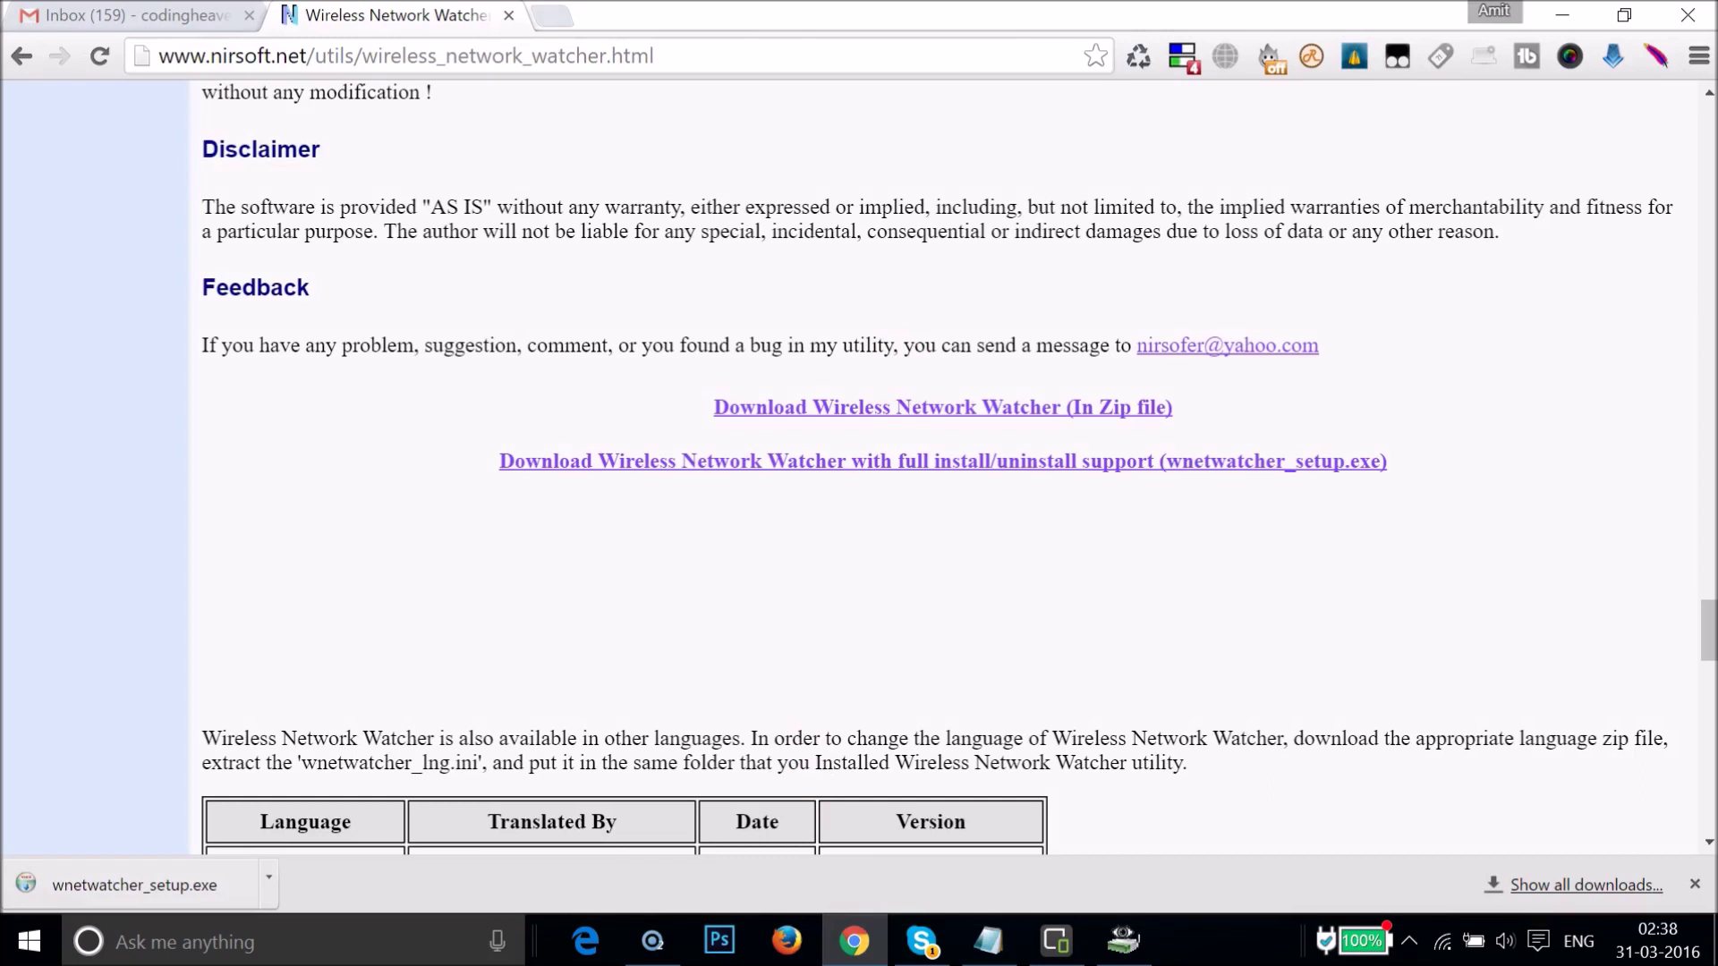
key("ctrl+t")
left_click(666, 57)
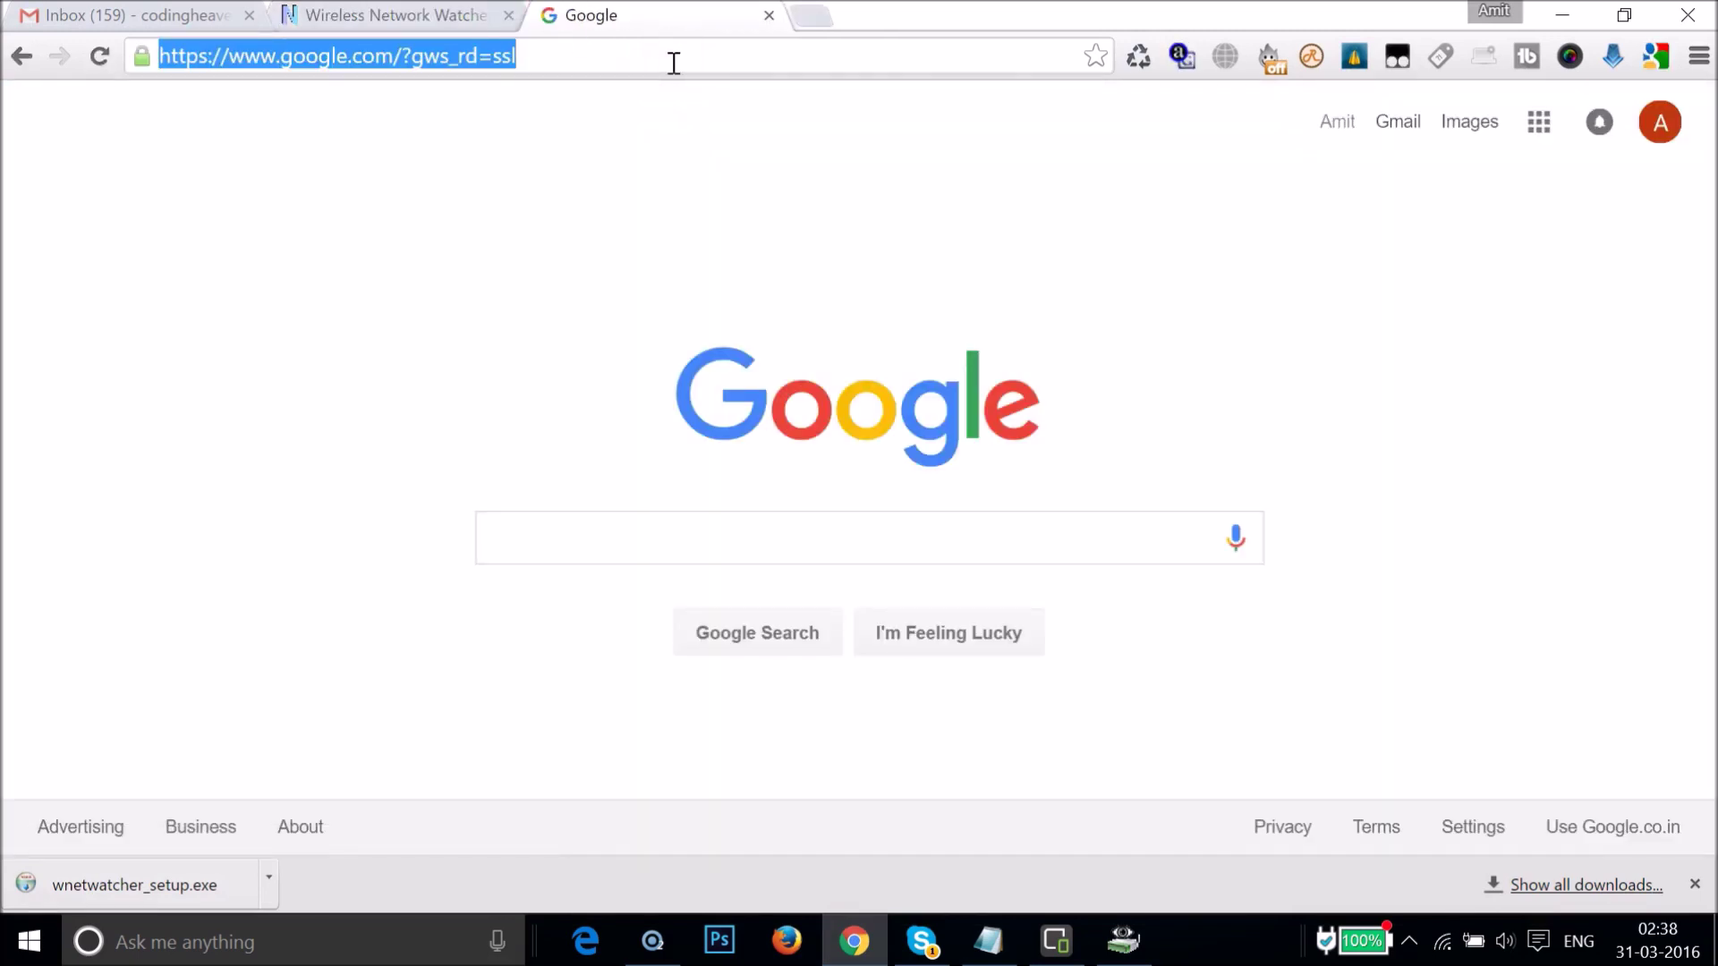
type("192.168.1.1")
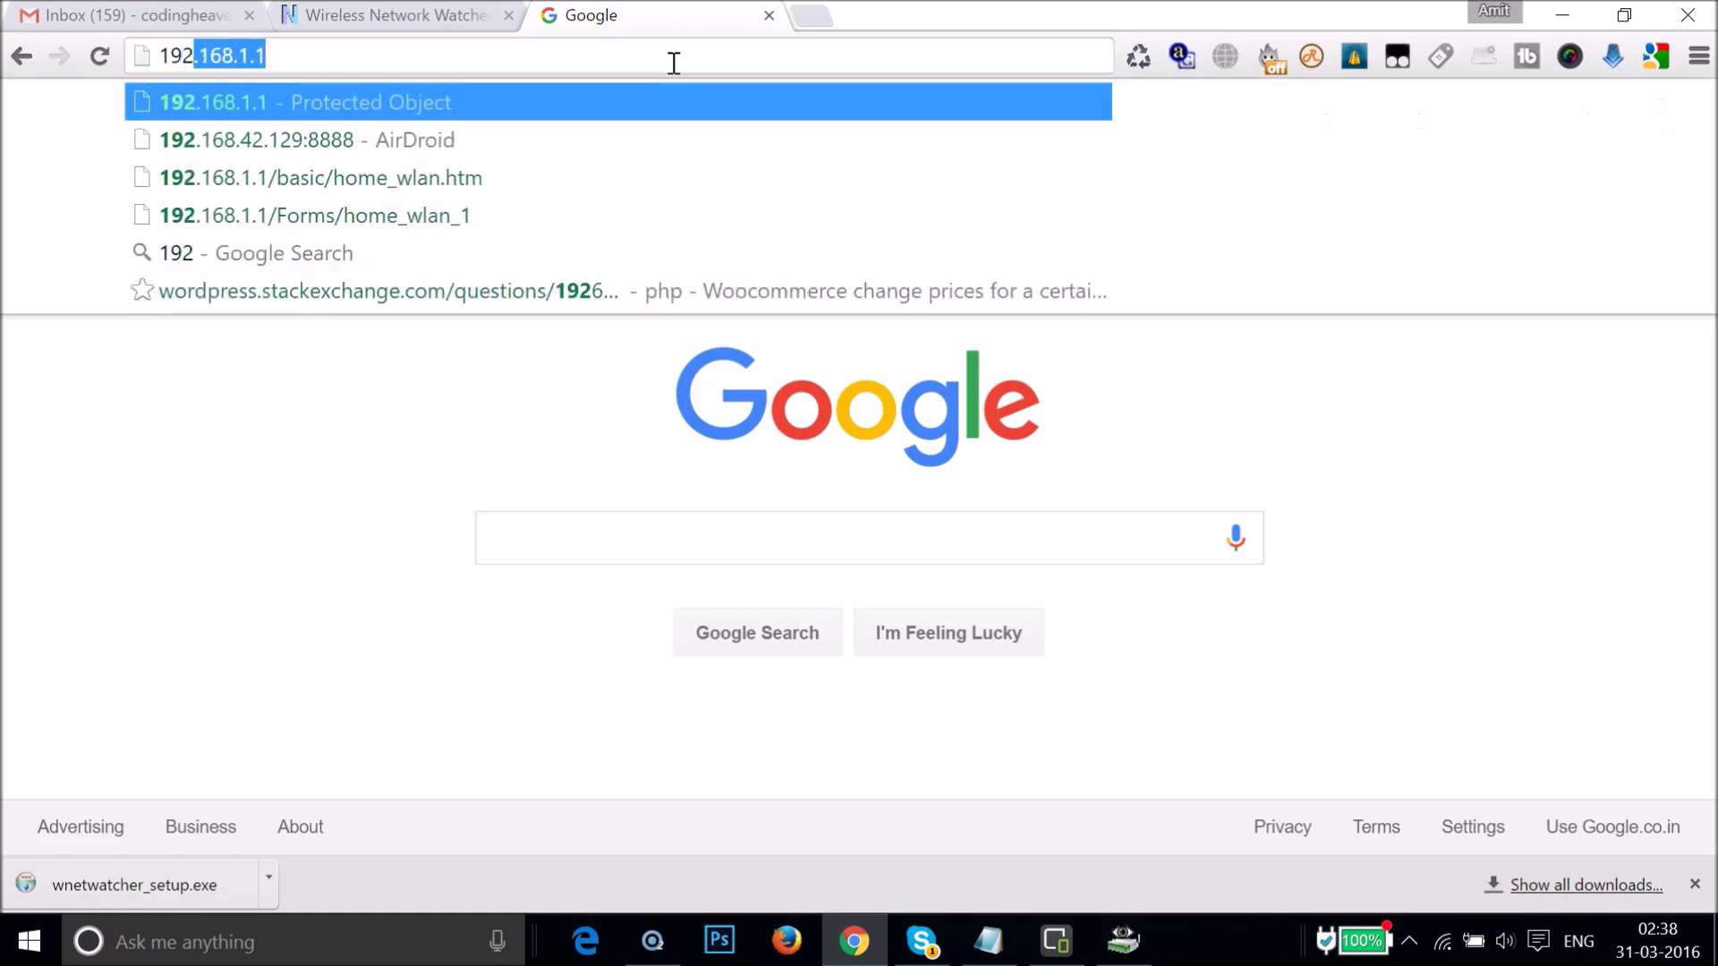
left_click(646, 55)
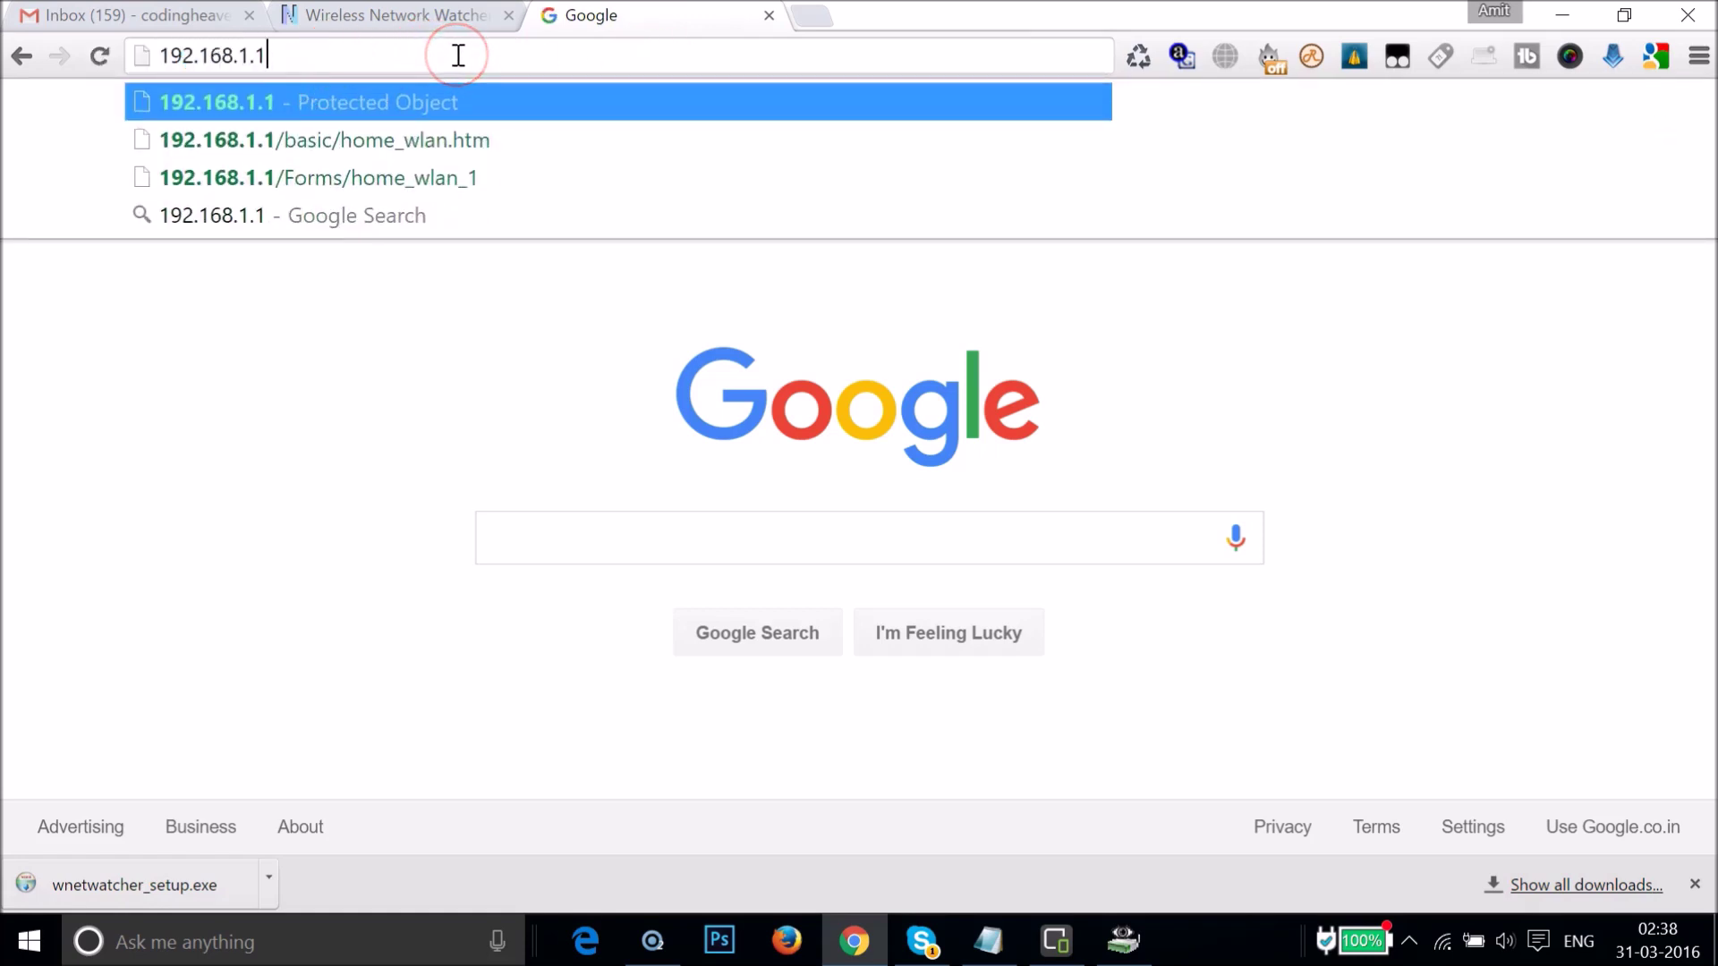
key("Return")
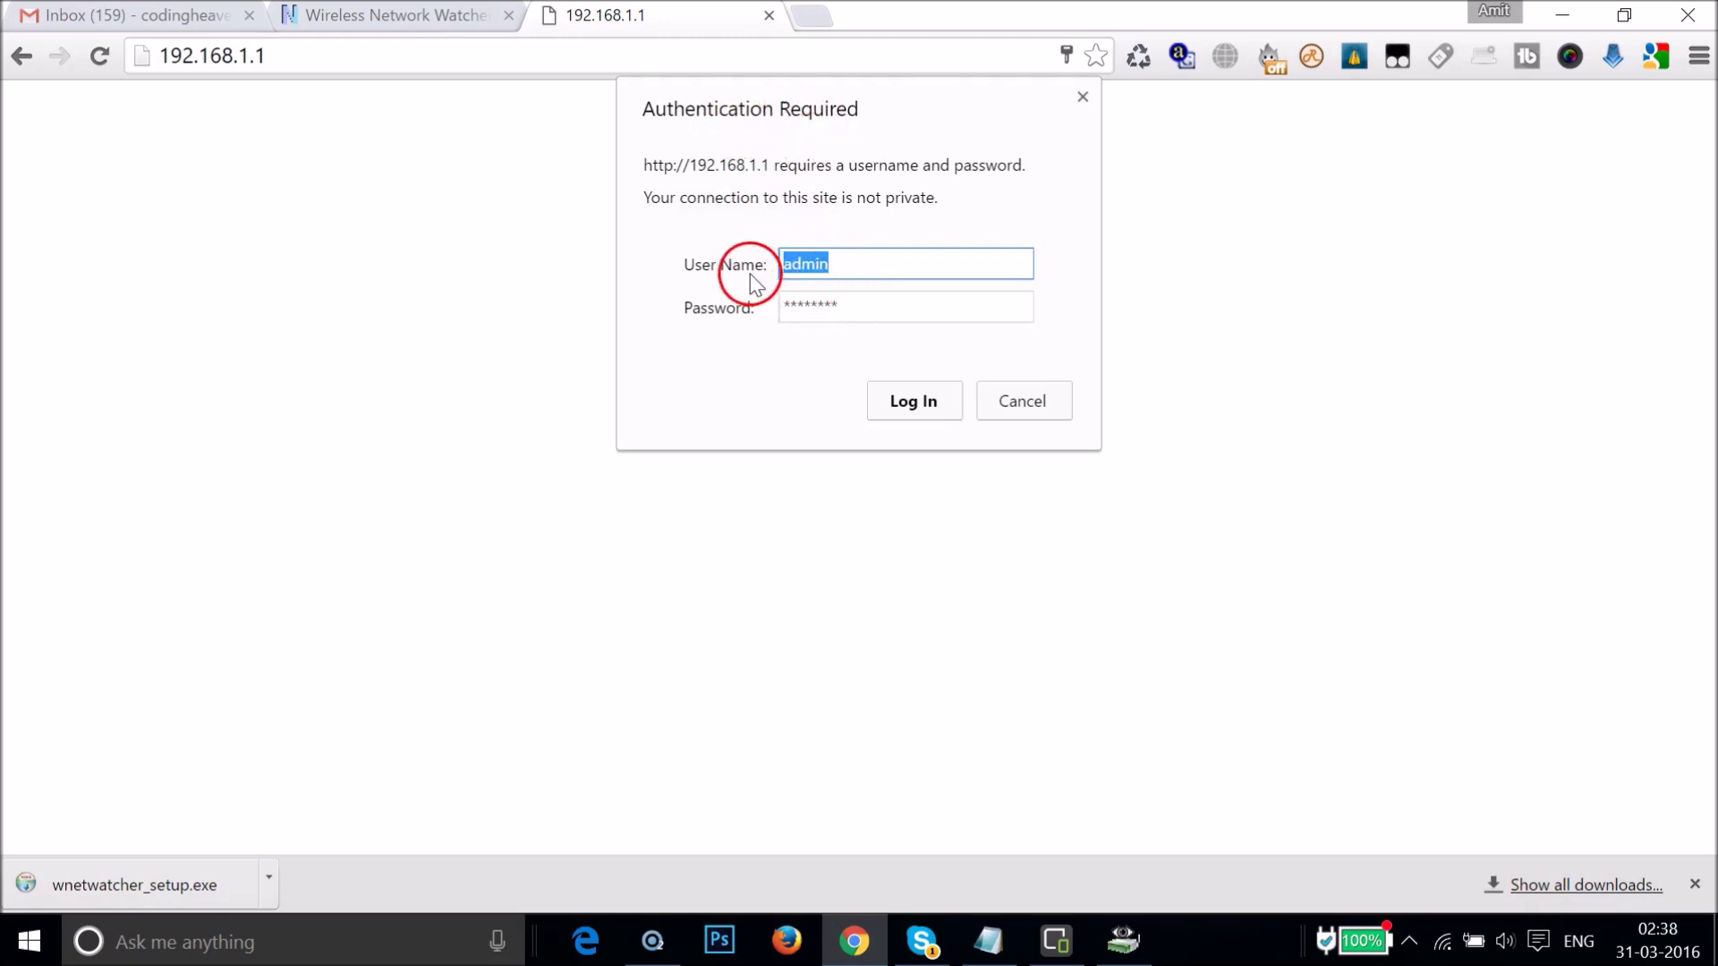
Step: Log in to the router as admin with the account password, and update the password saved in the browser
left_click(887, 308)
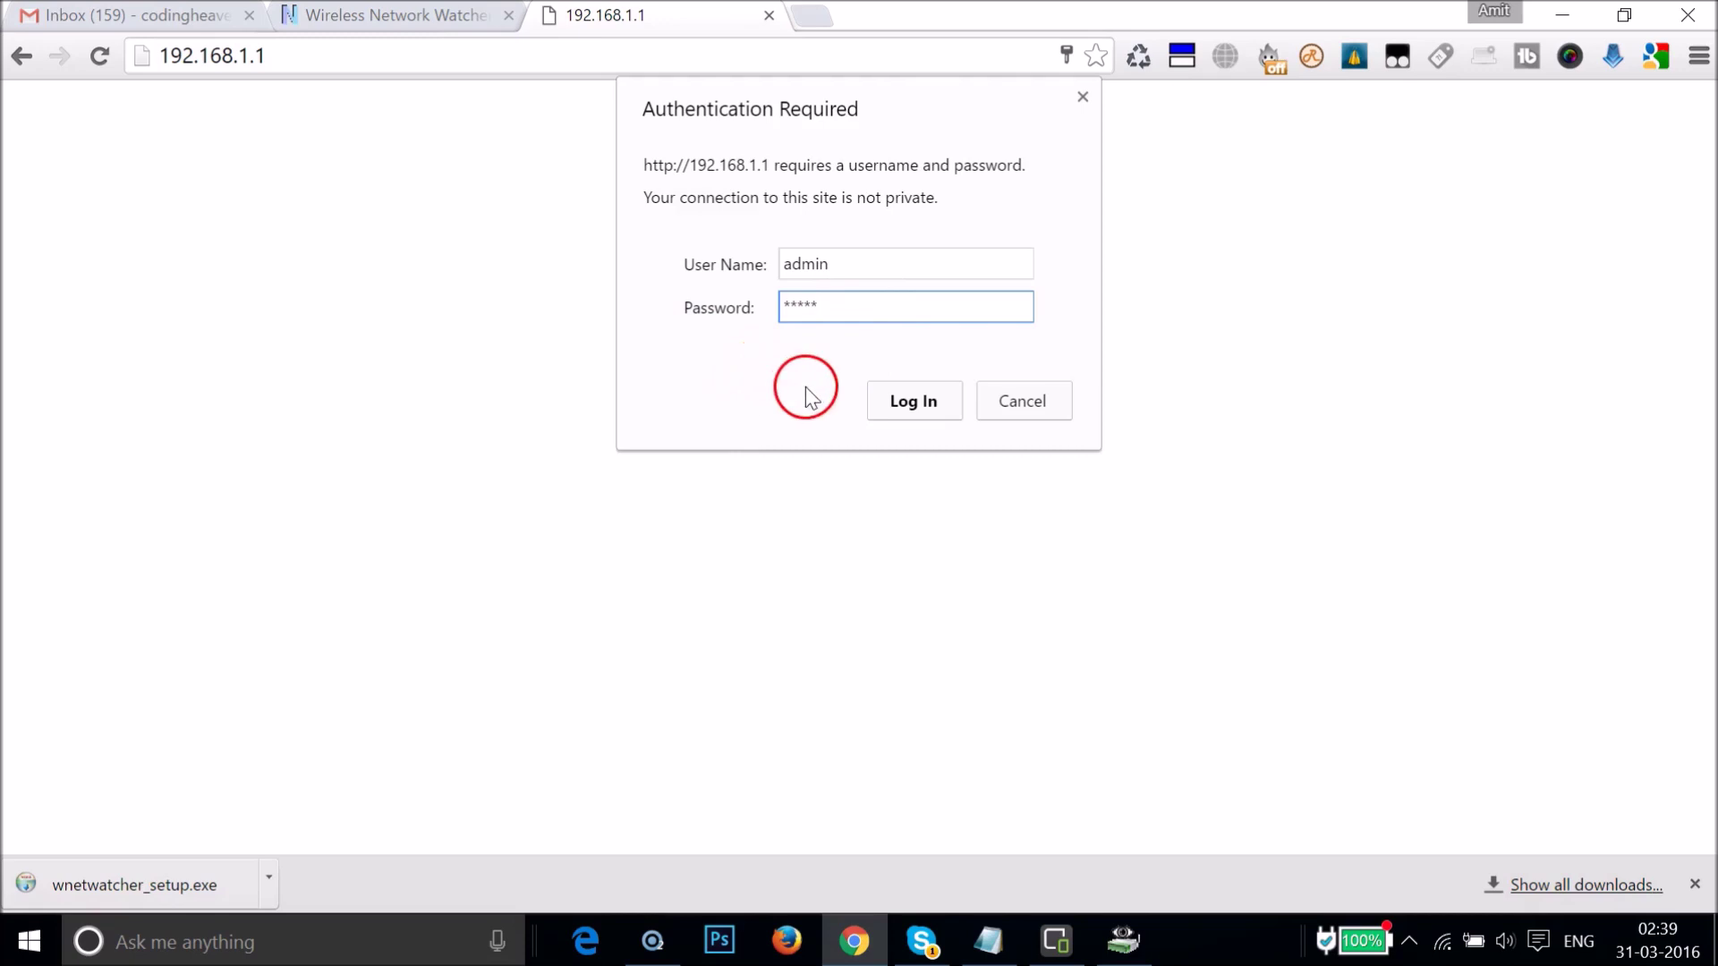
left_click(924, 411)
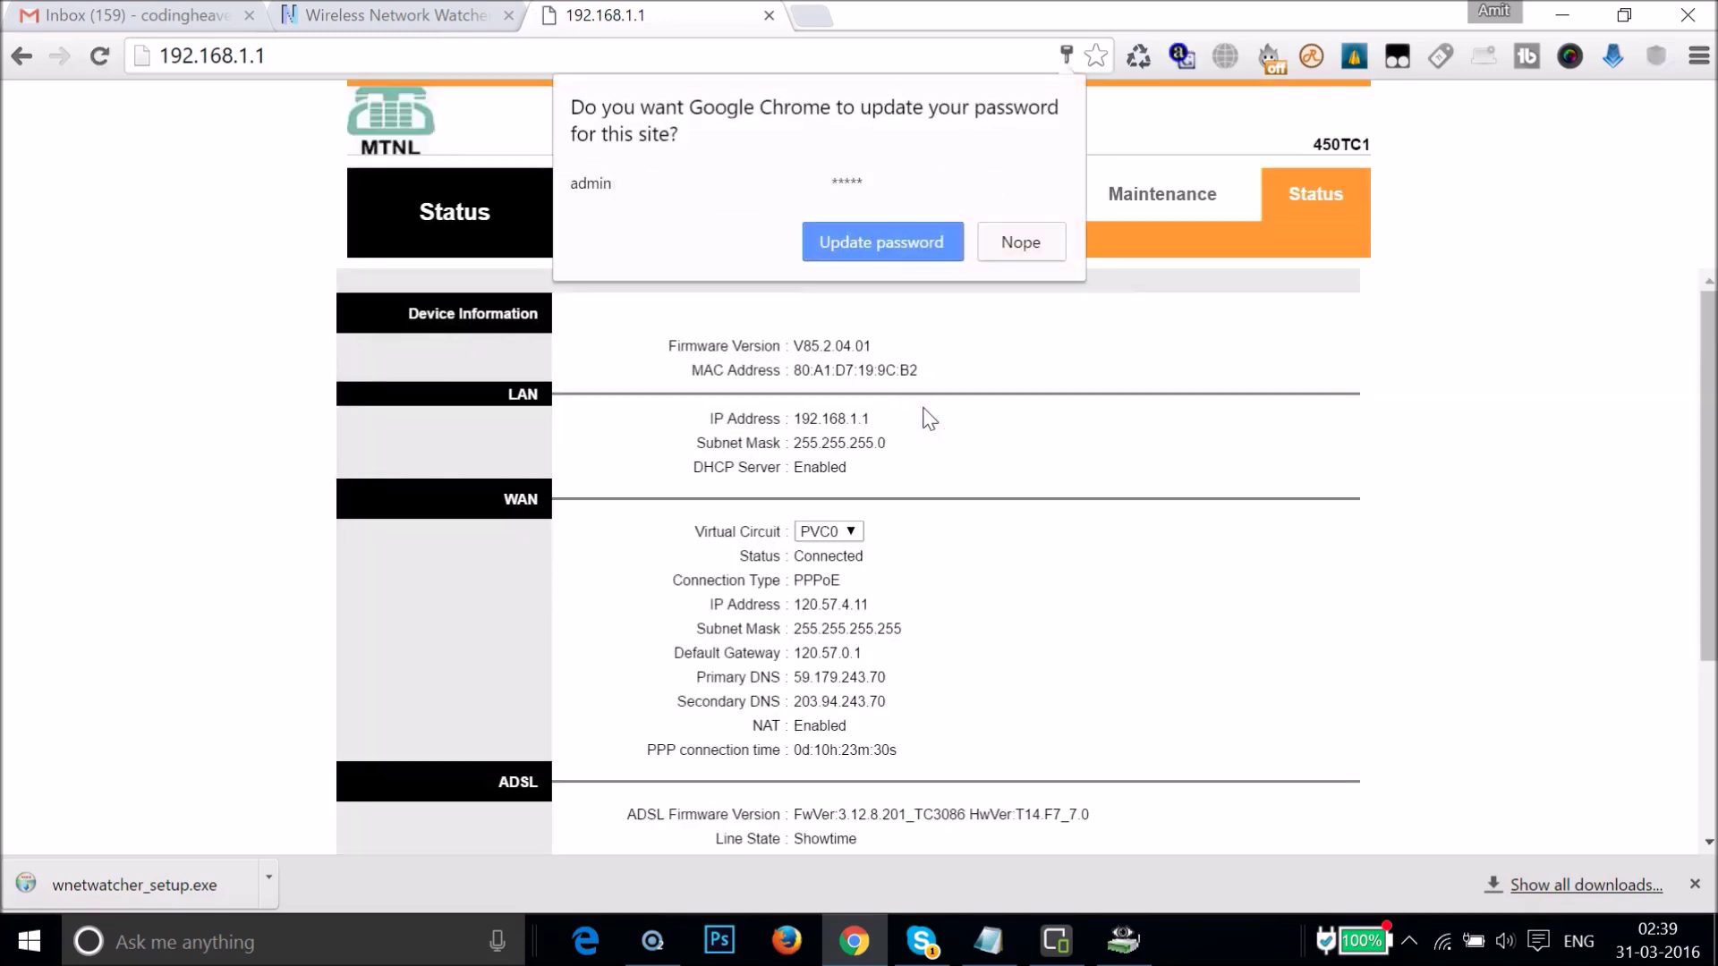
left_click(931, 240)
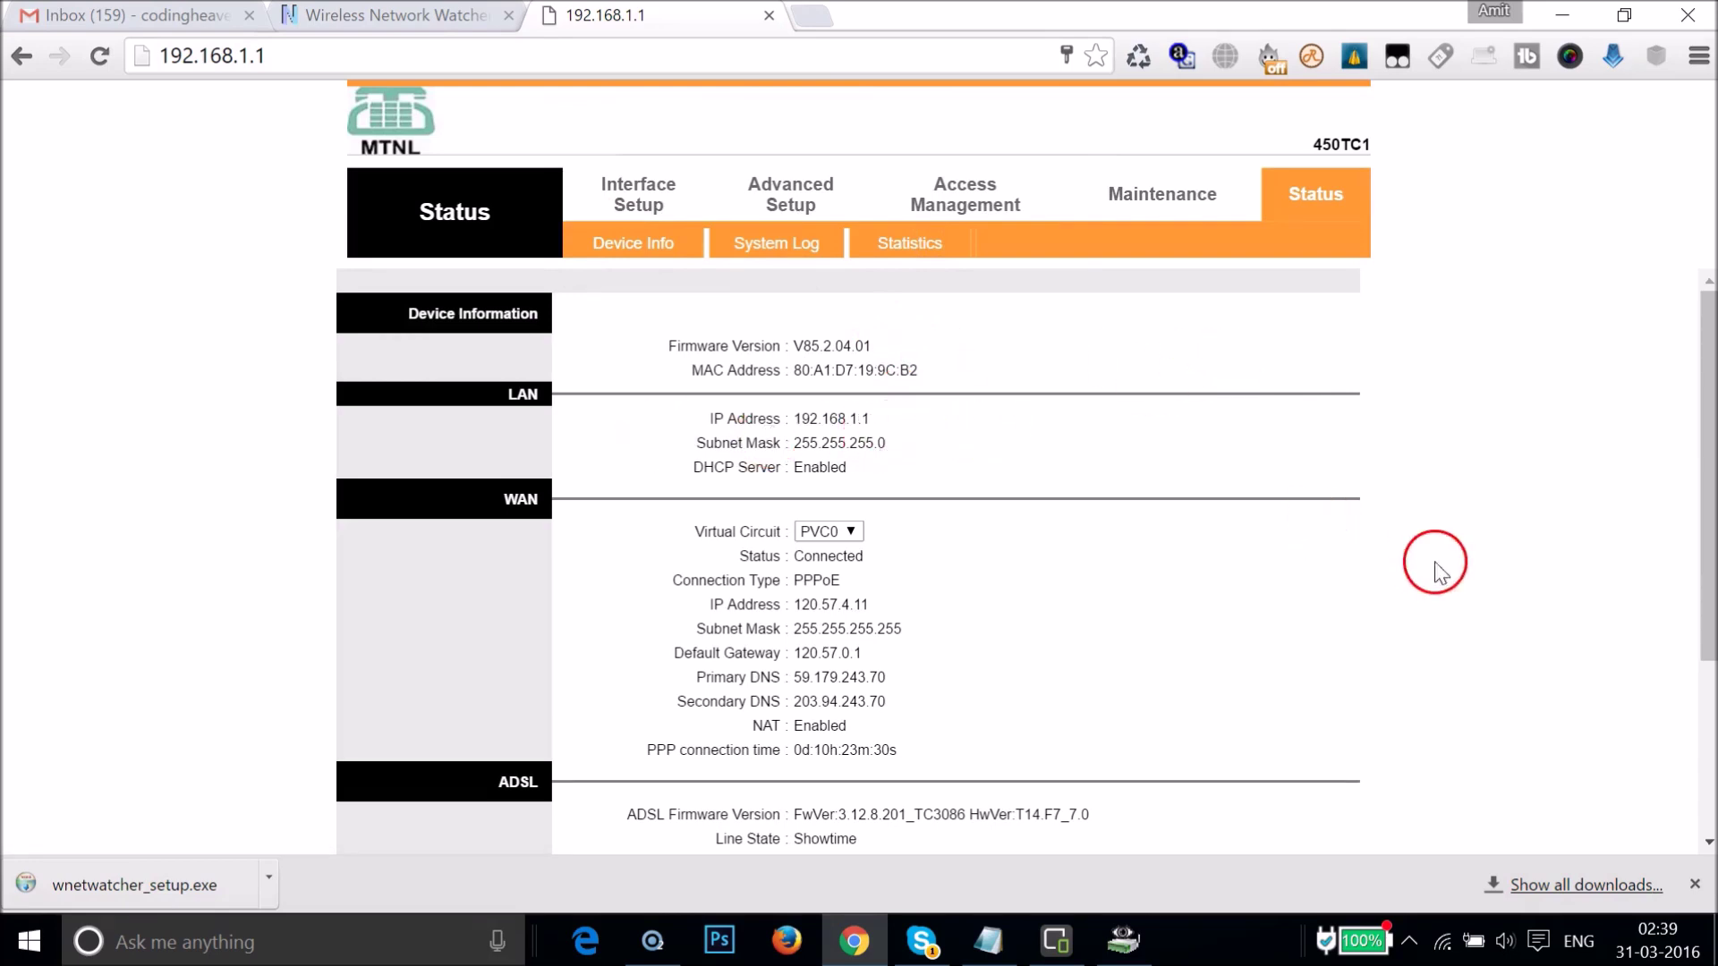
left_click(1693, 884)
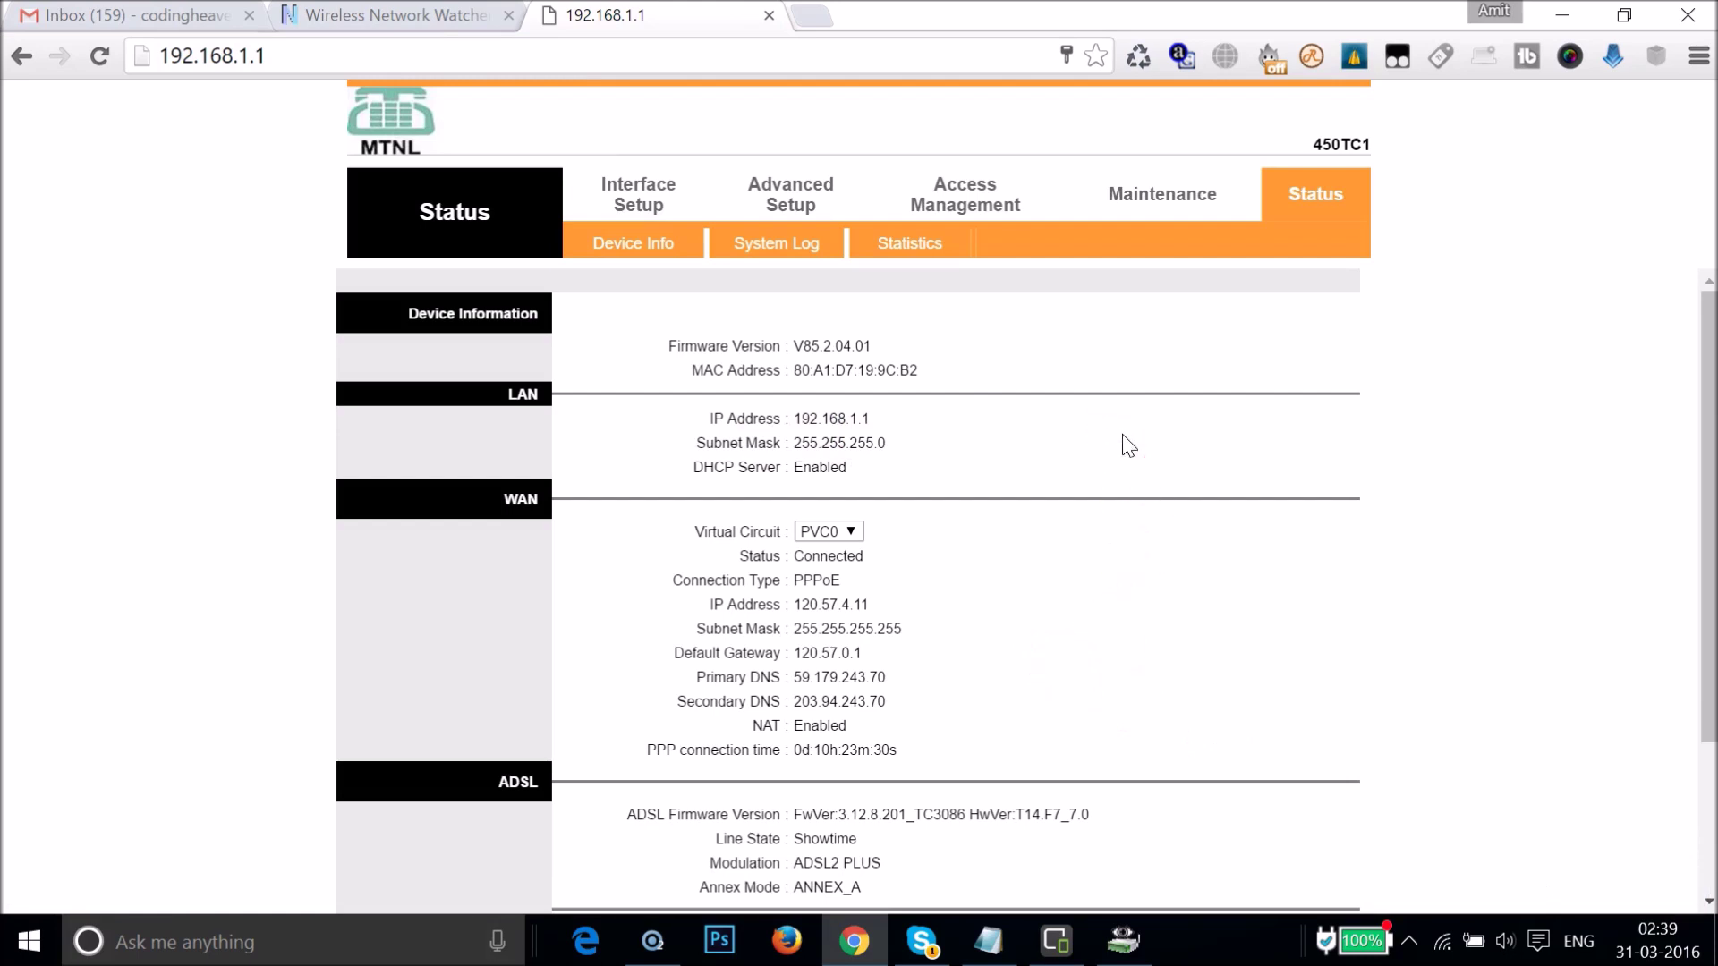
left_click(919, 360)
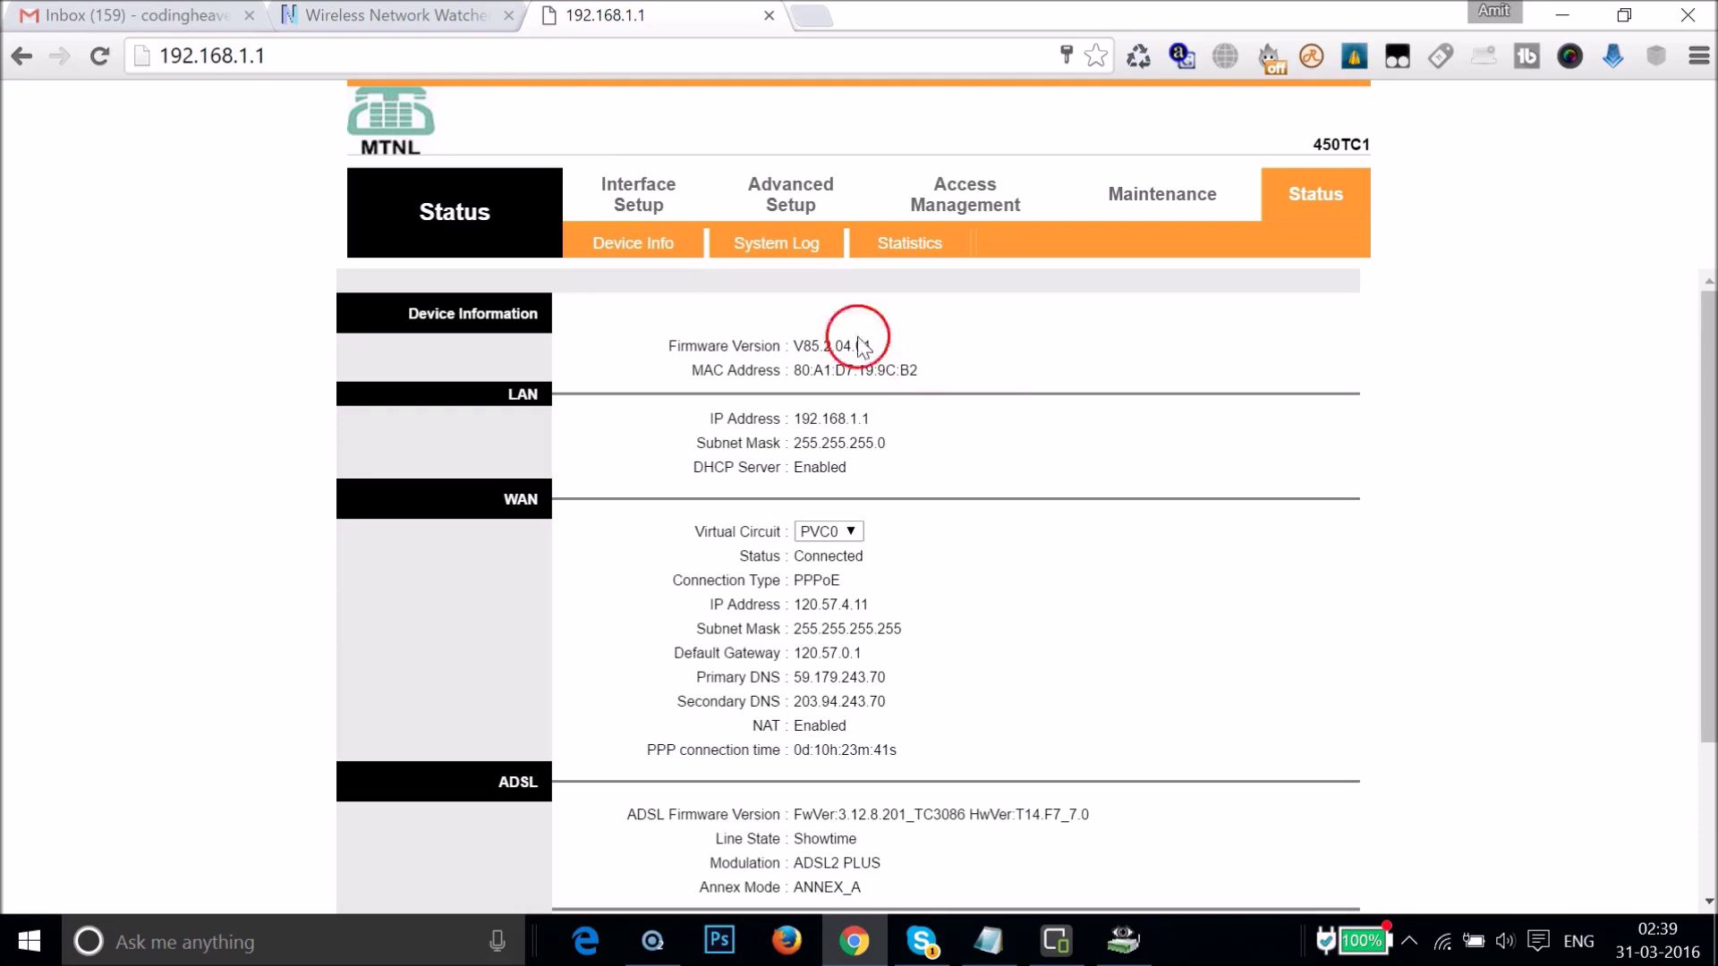
Step: Open the router's wireless interface settings and set the Wireless MAC Address Filter action to Deny Association
left_click(642, 215)
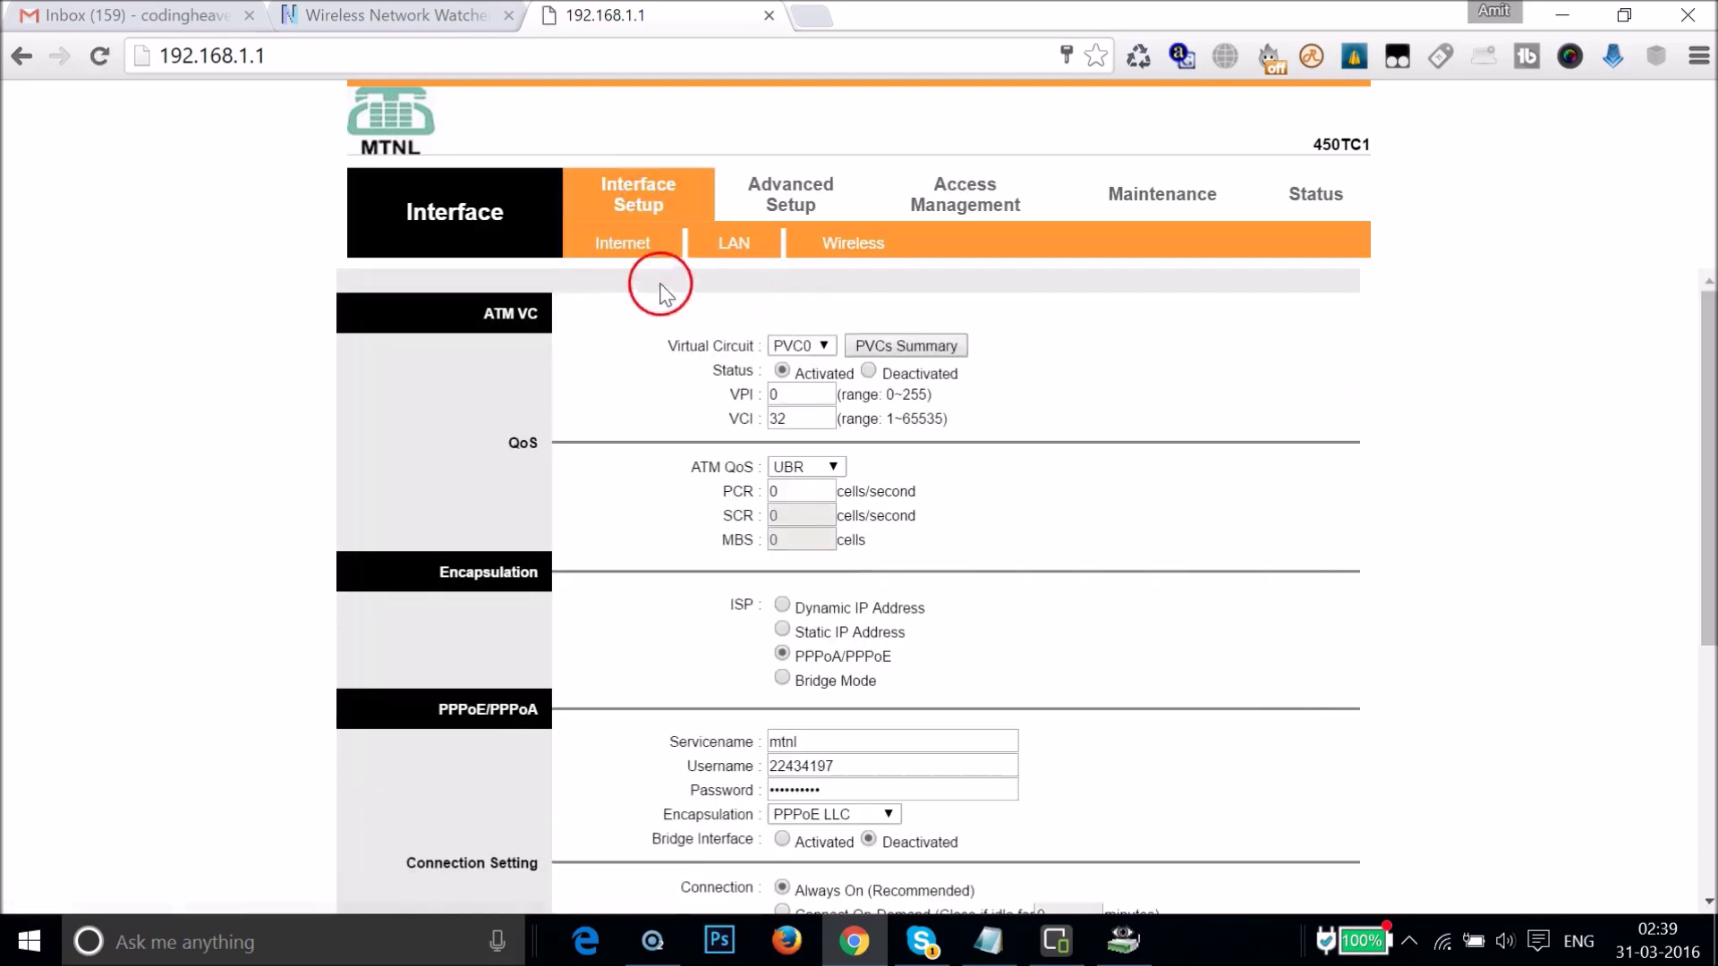
left_click(857, 246)
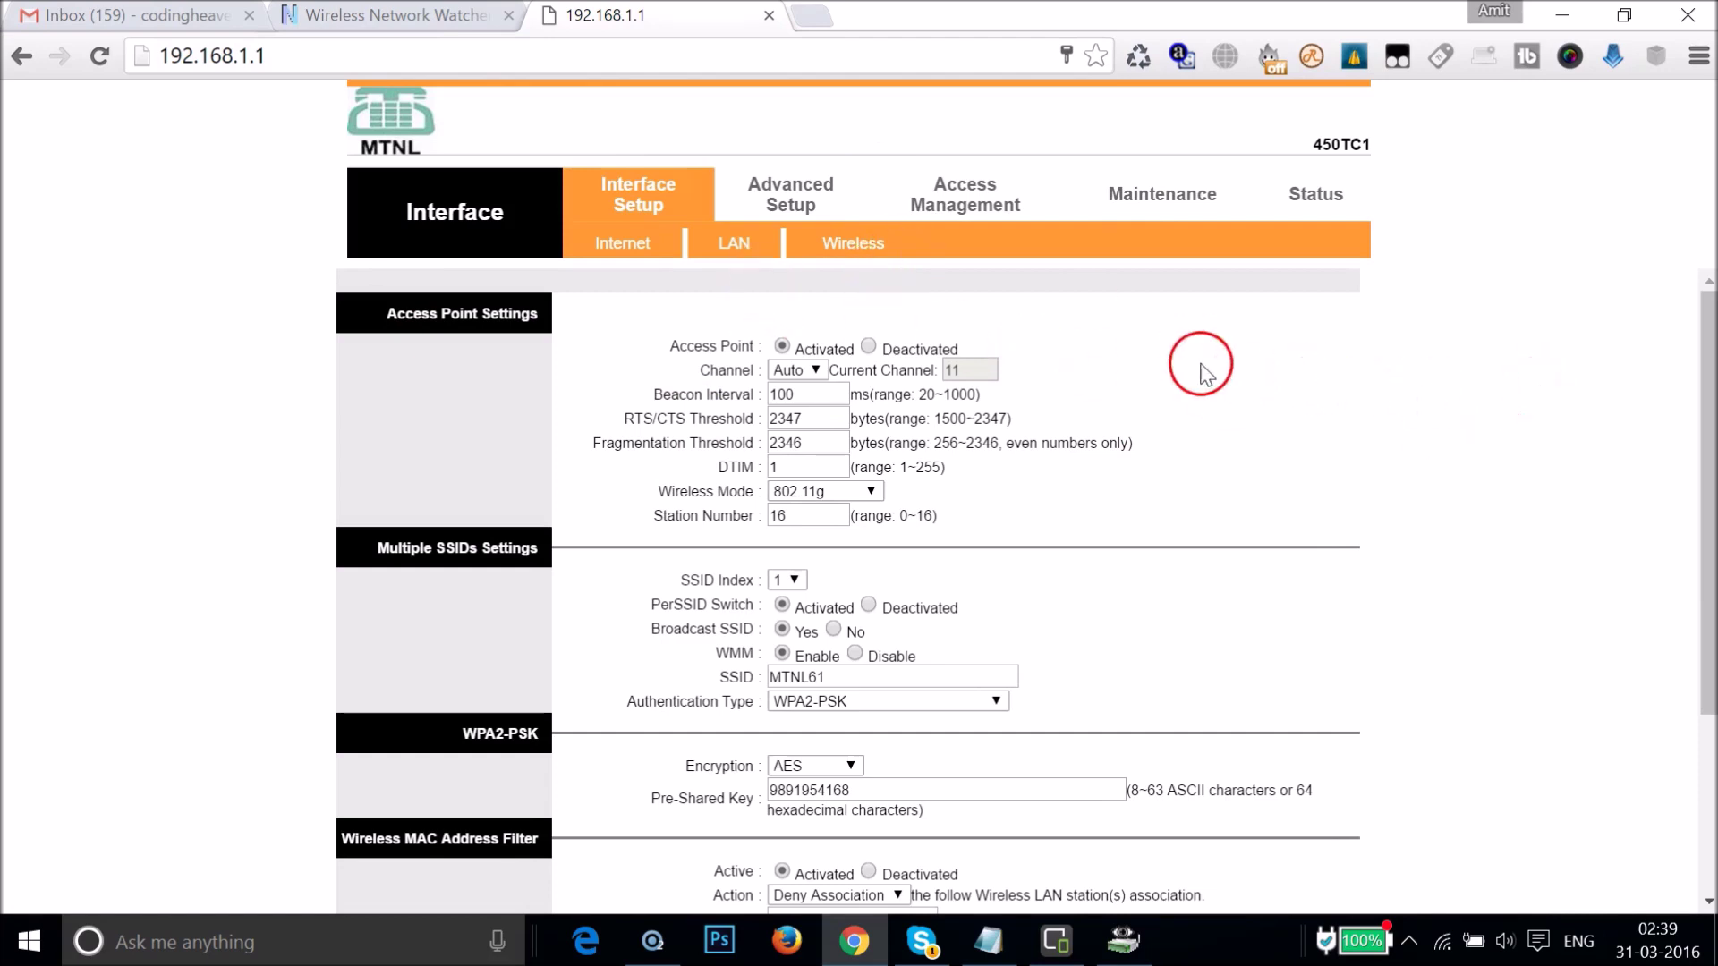
scroll(1179, 353, "down", 3)
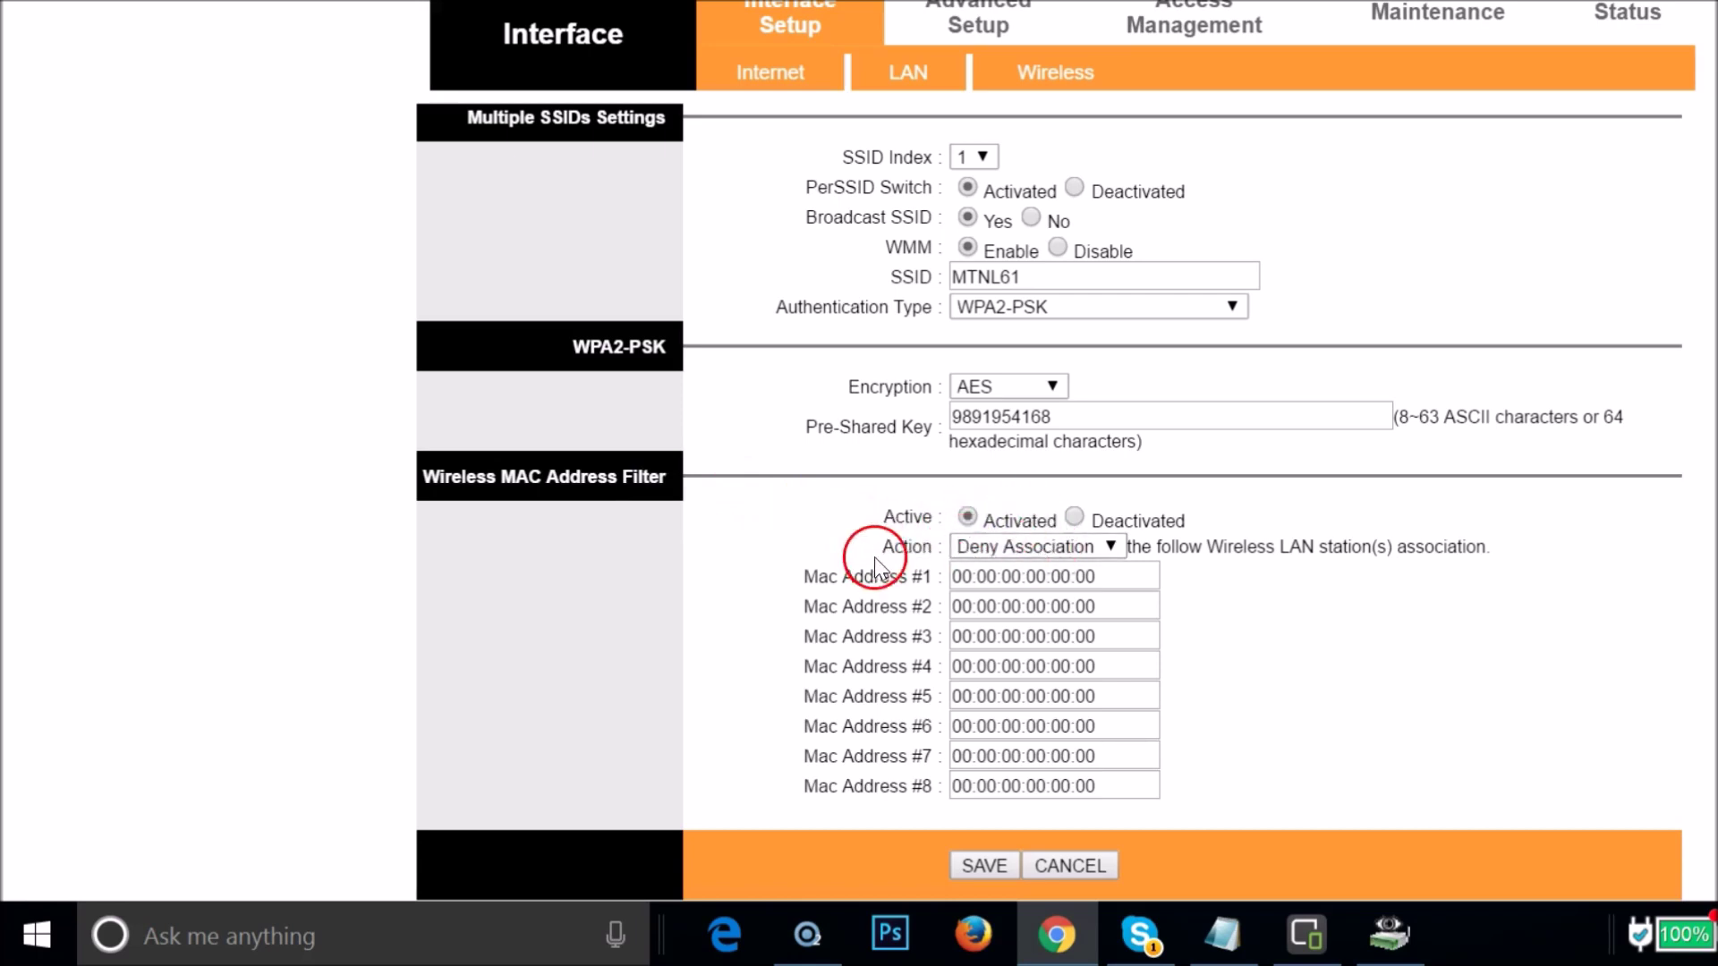
left_click(1047, 548)
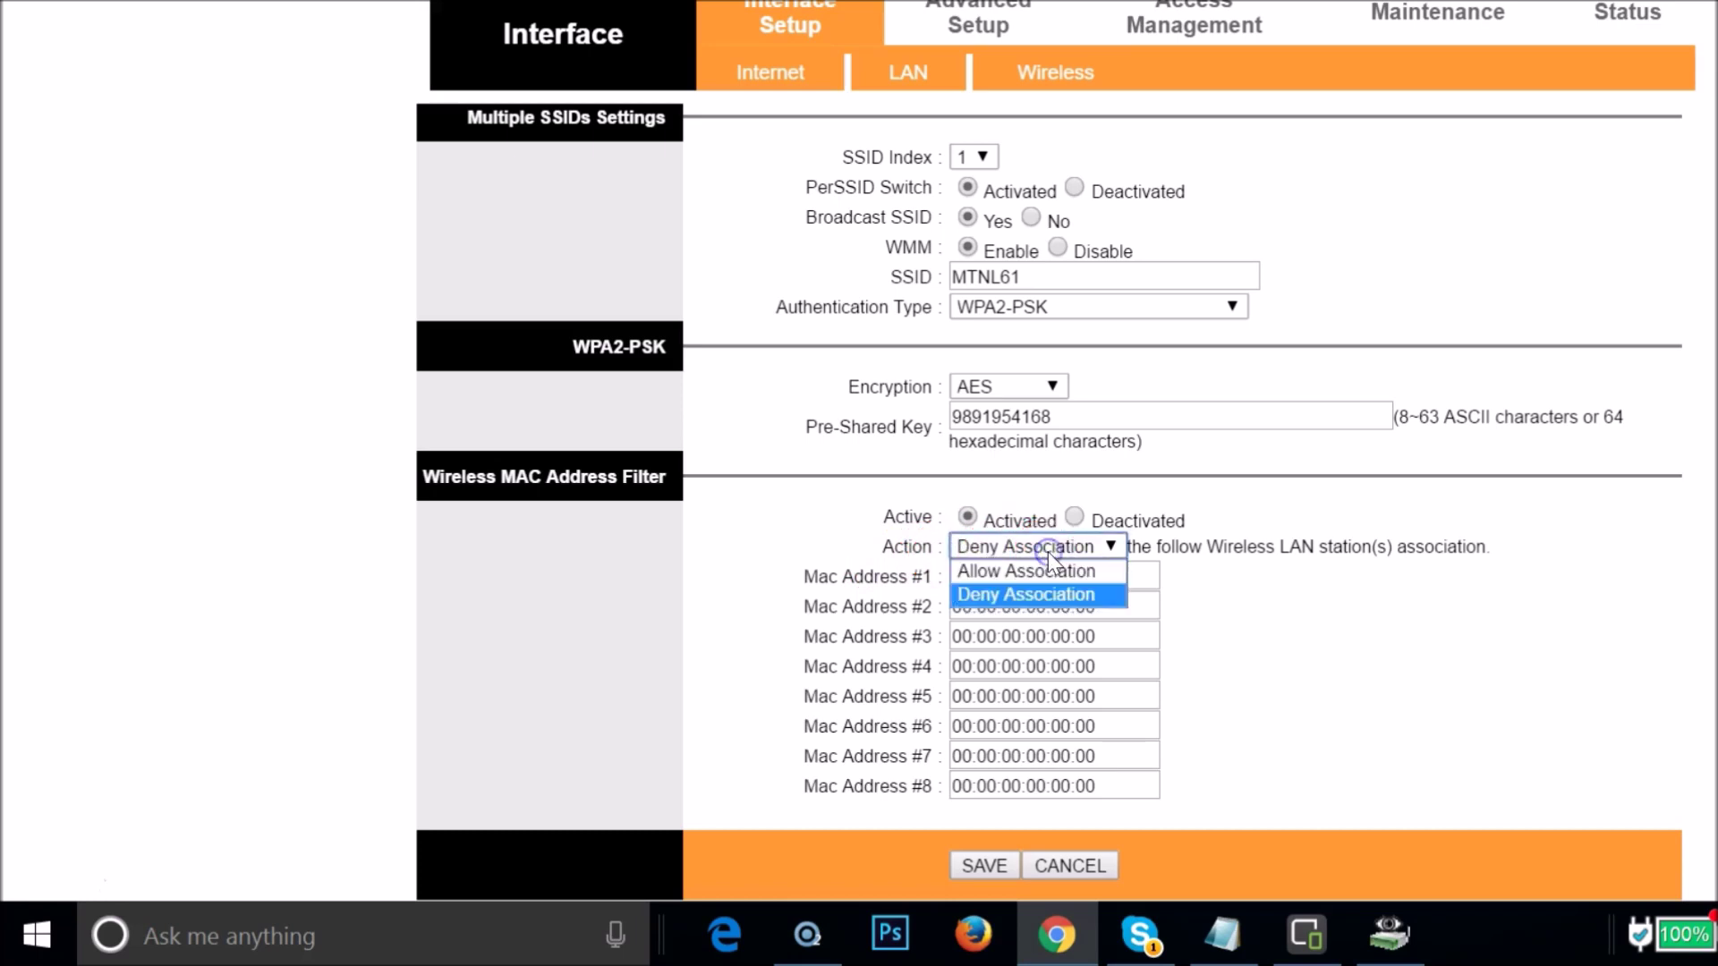
left_click(1037, 596)
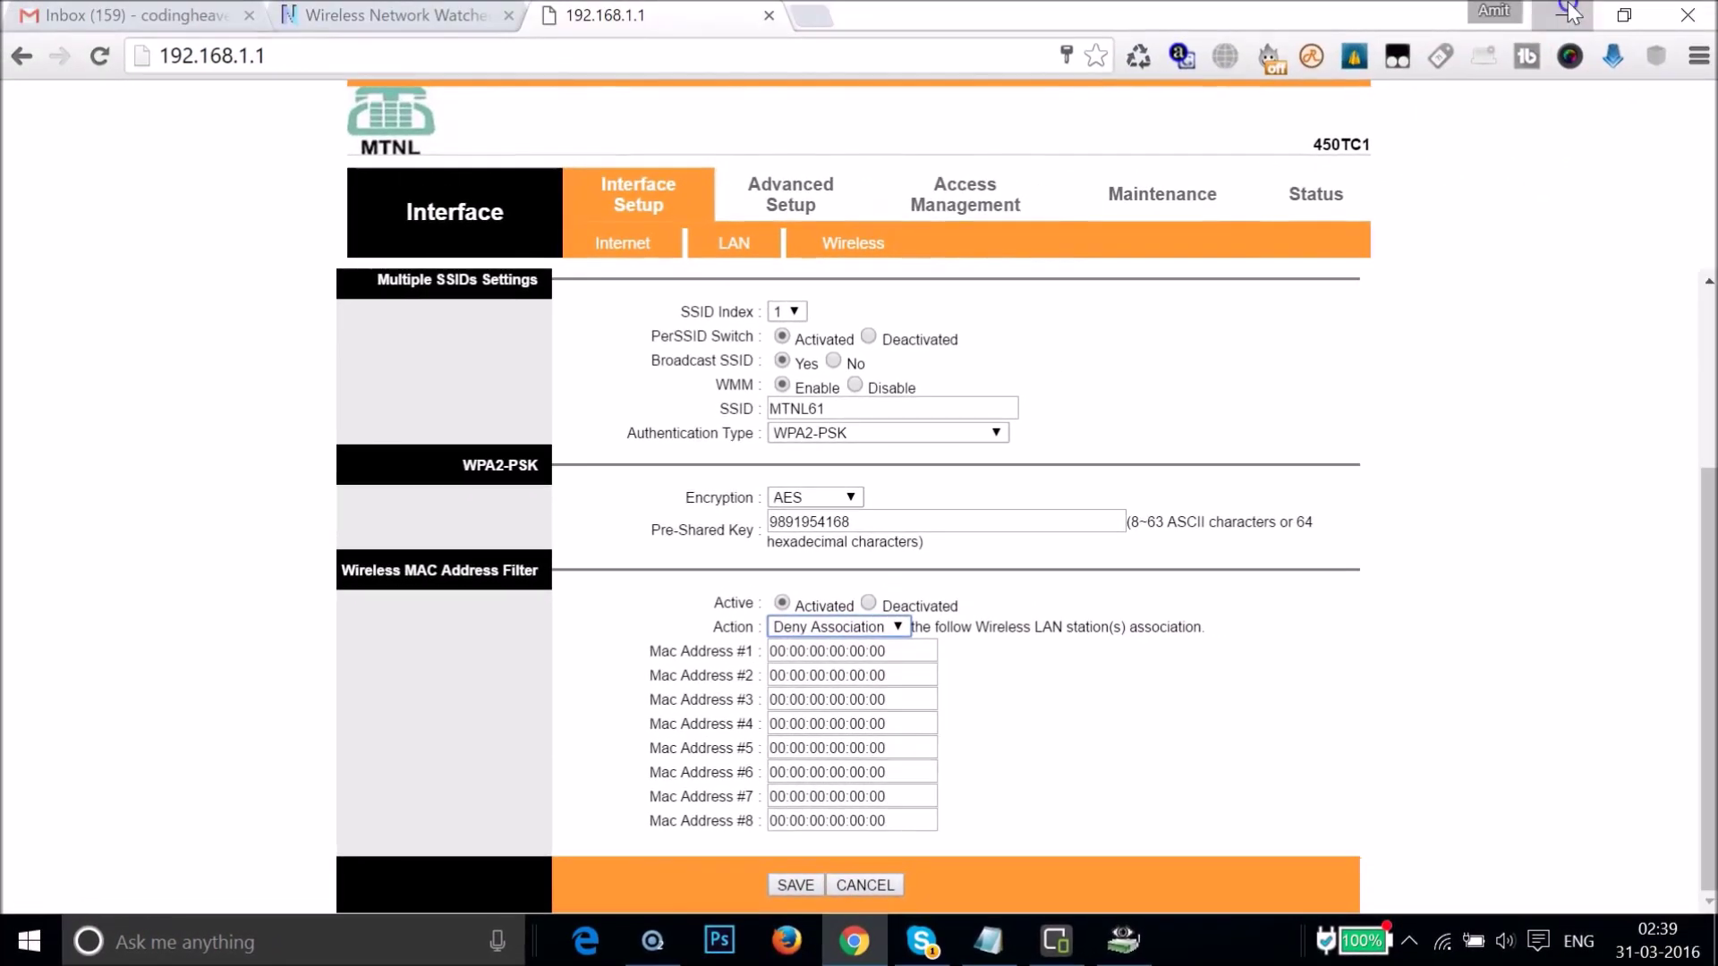
left_click(1567, 13)
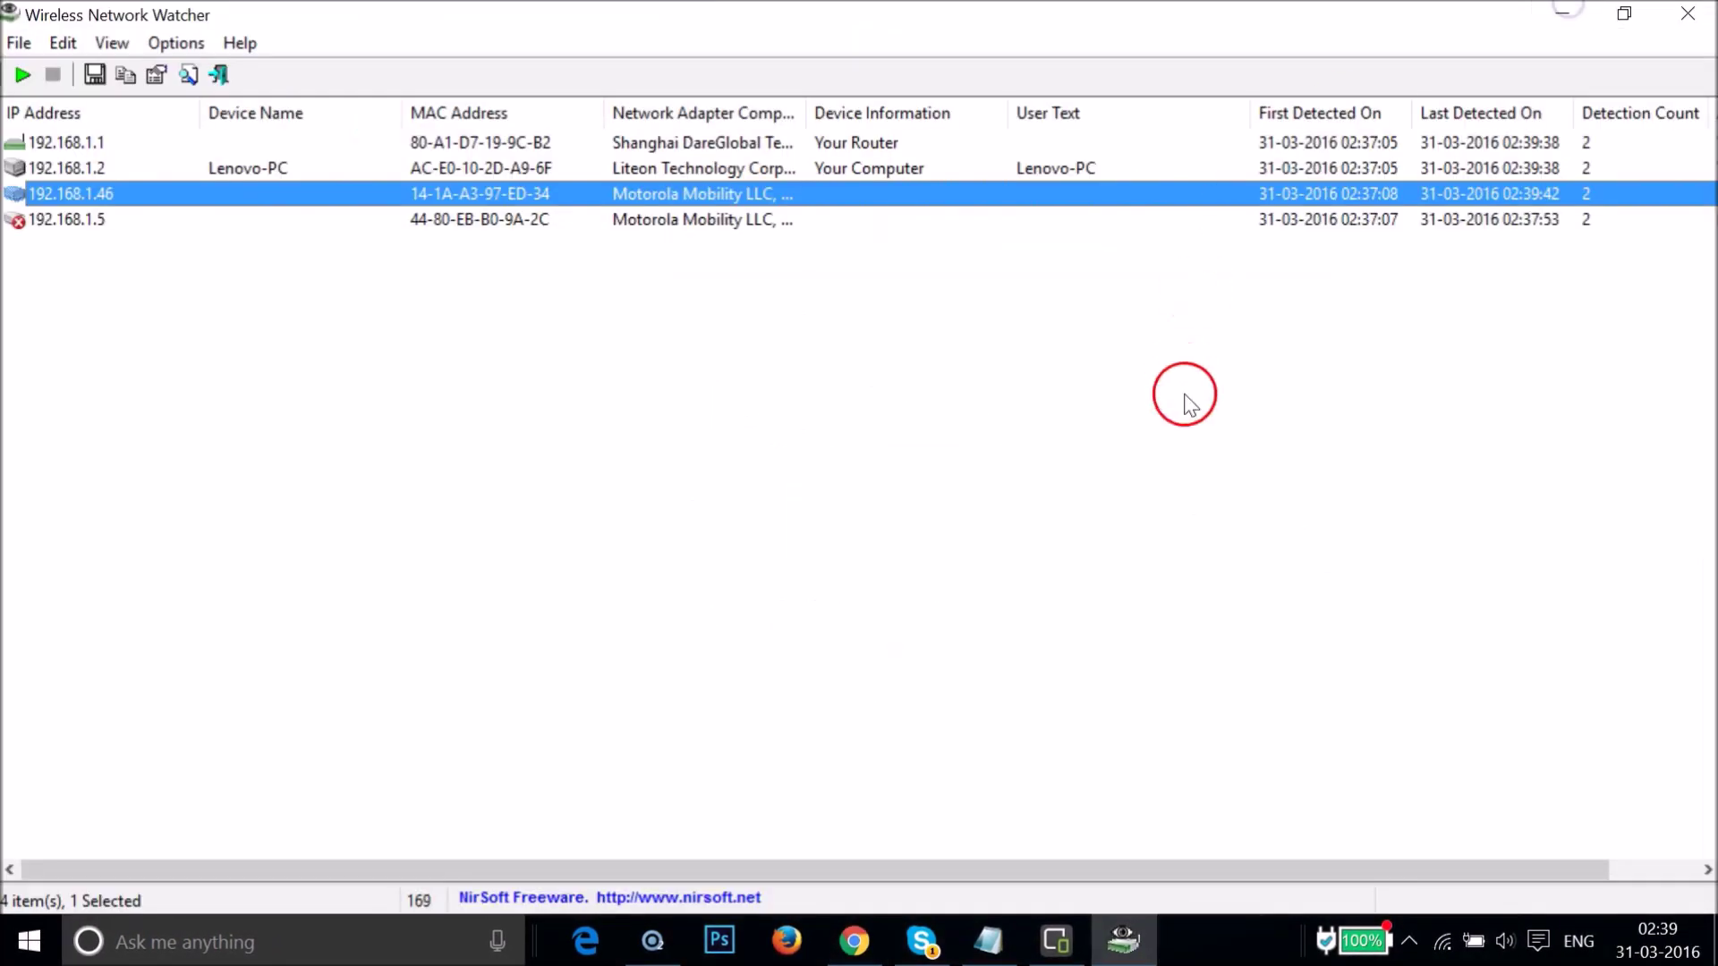
left_click(1562, 13)
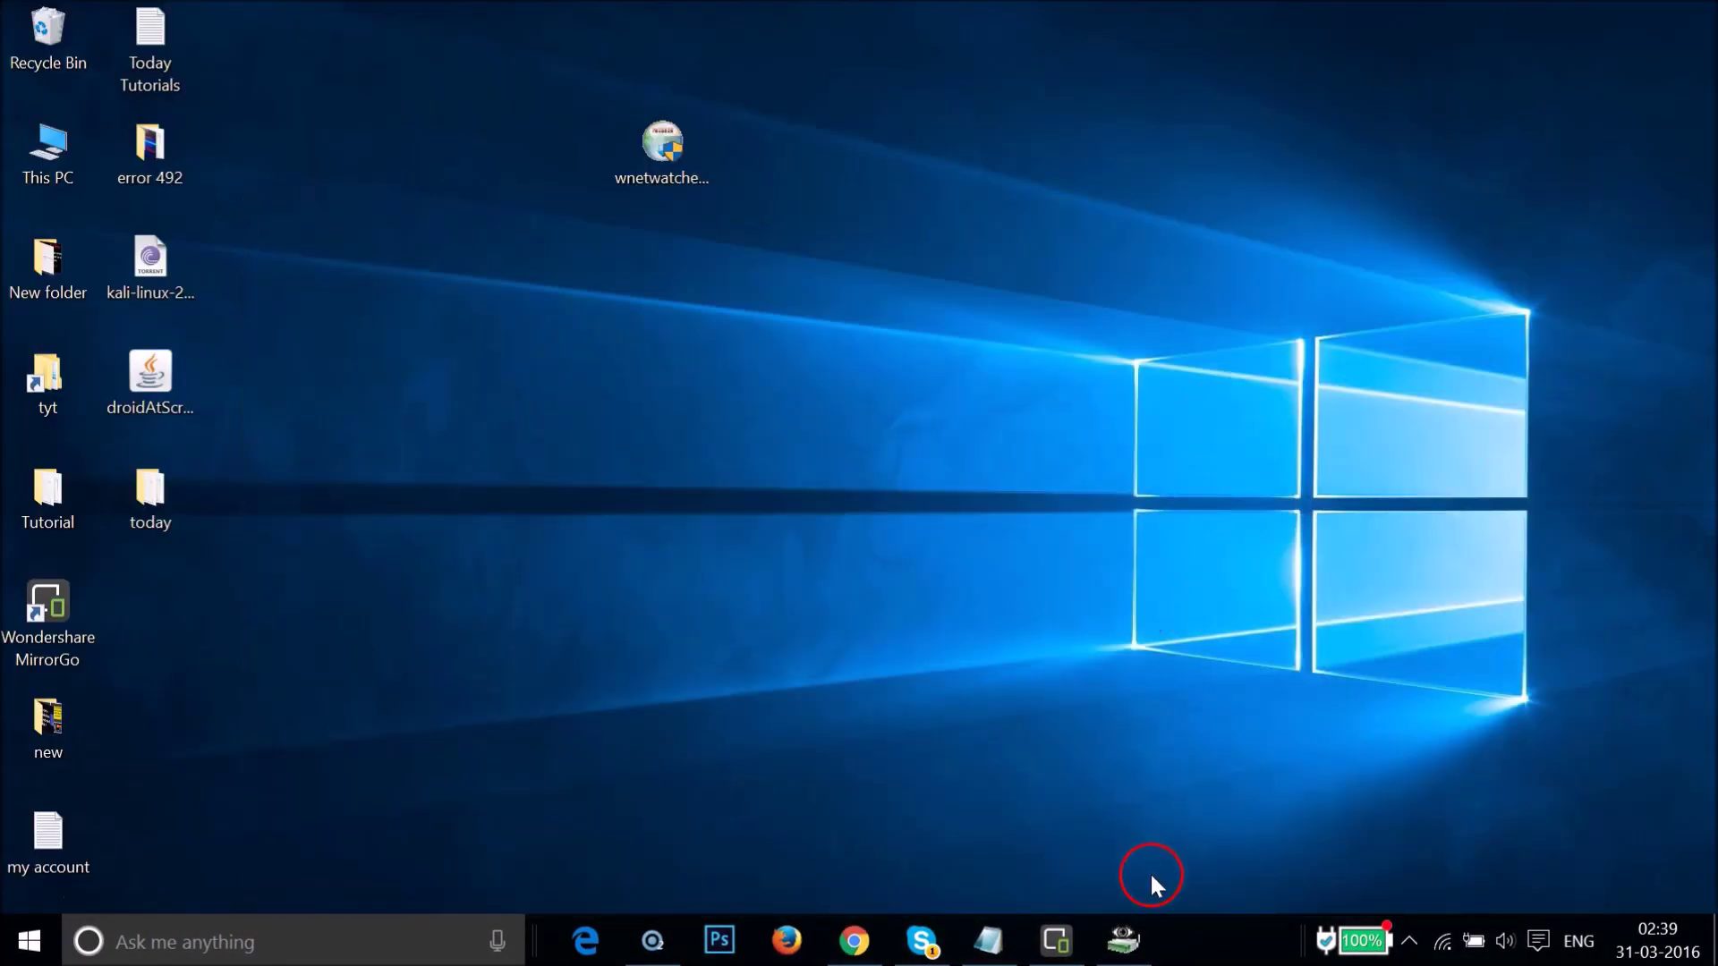
left_click(1125, 939)
left_click(1126, 939)
left_click(1056, 939)
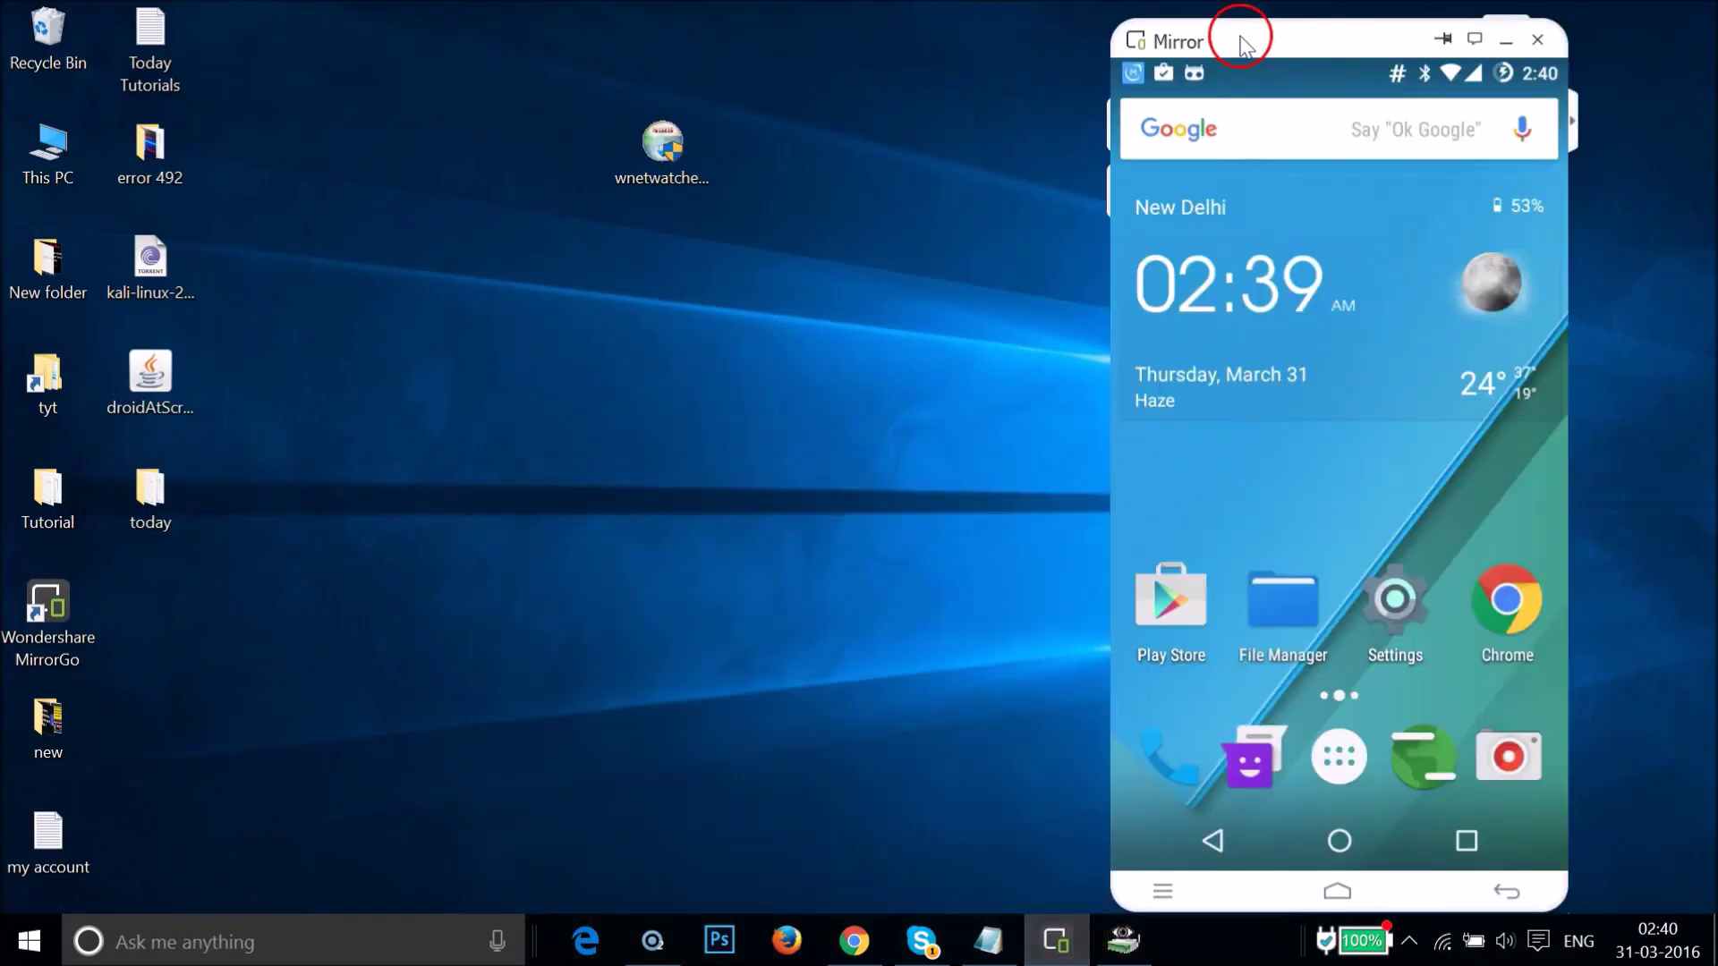
left_click(1535, 615)
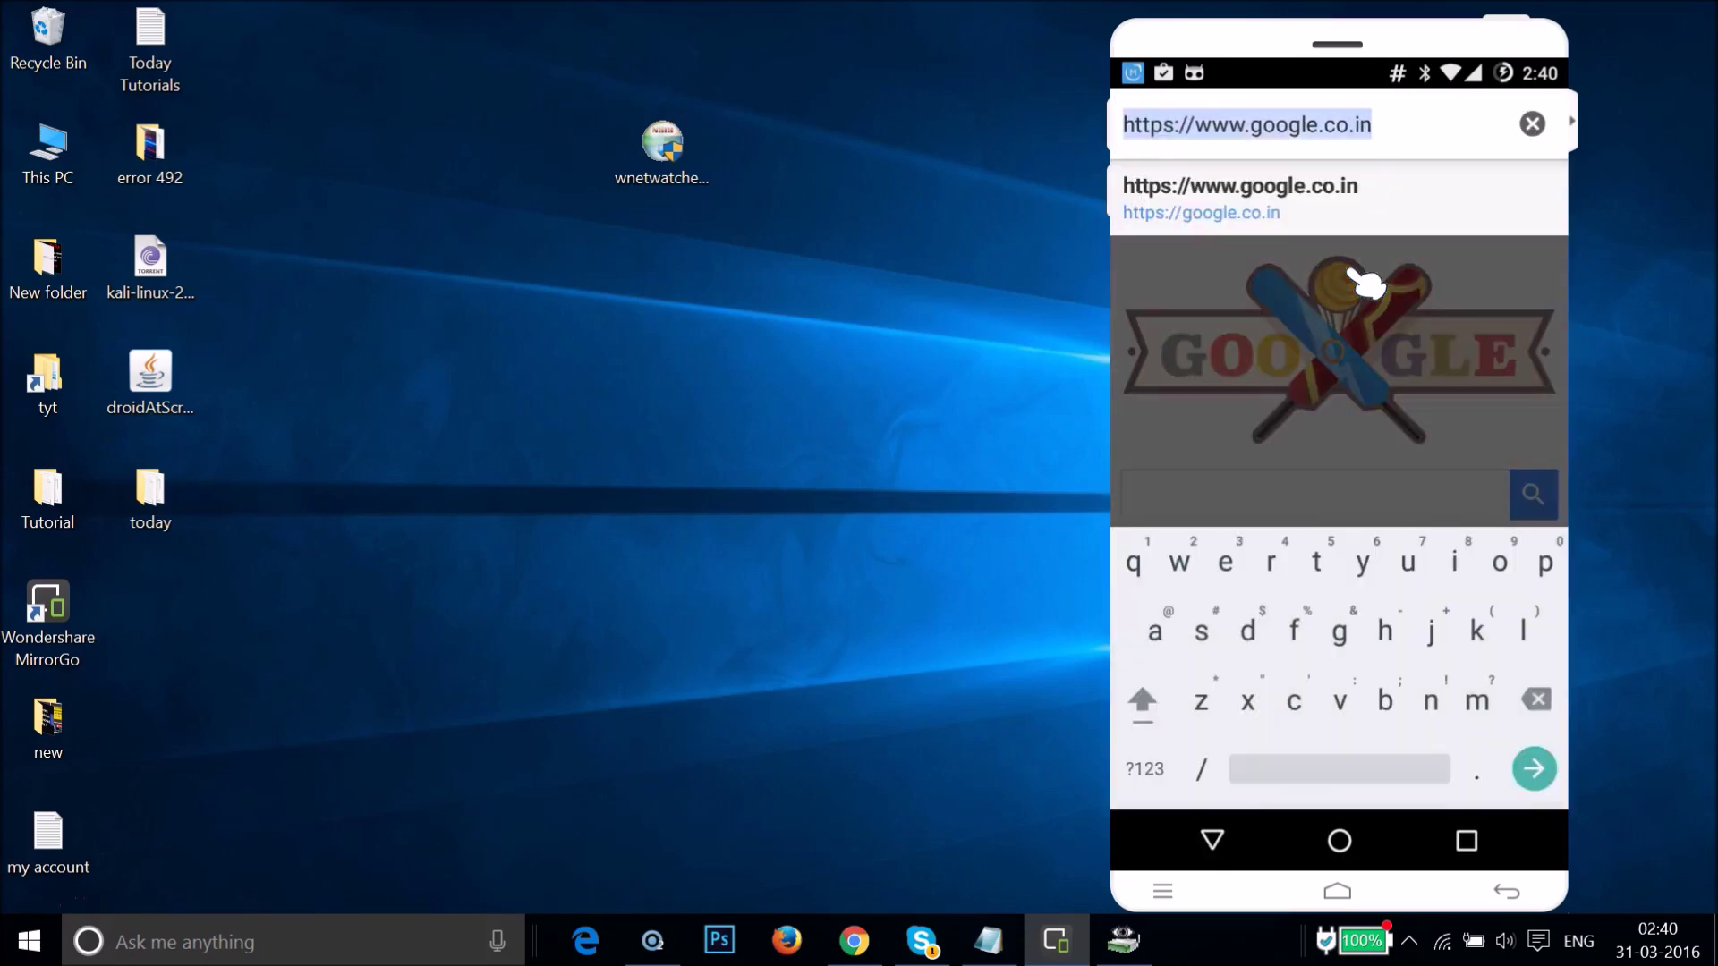
type("goo")
key("Return")
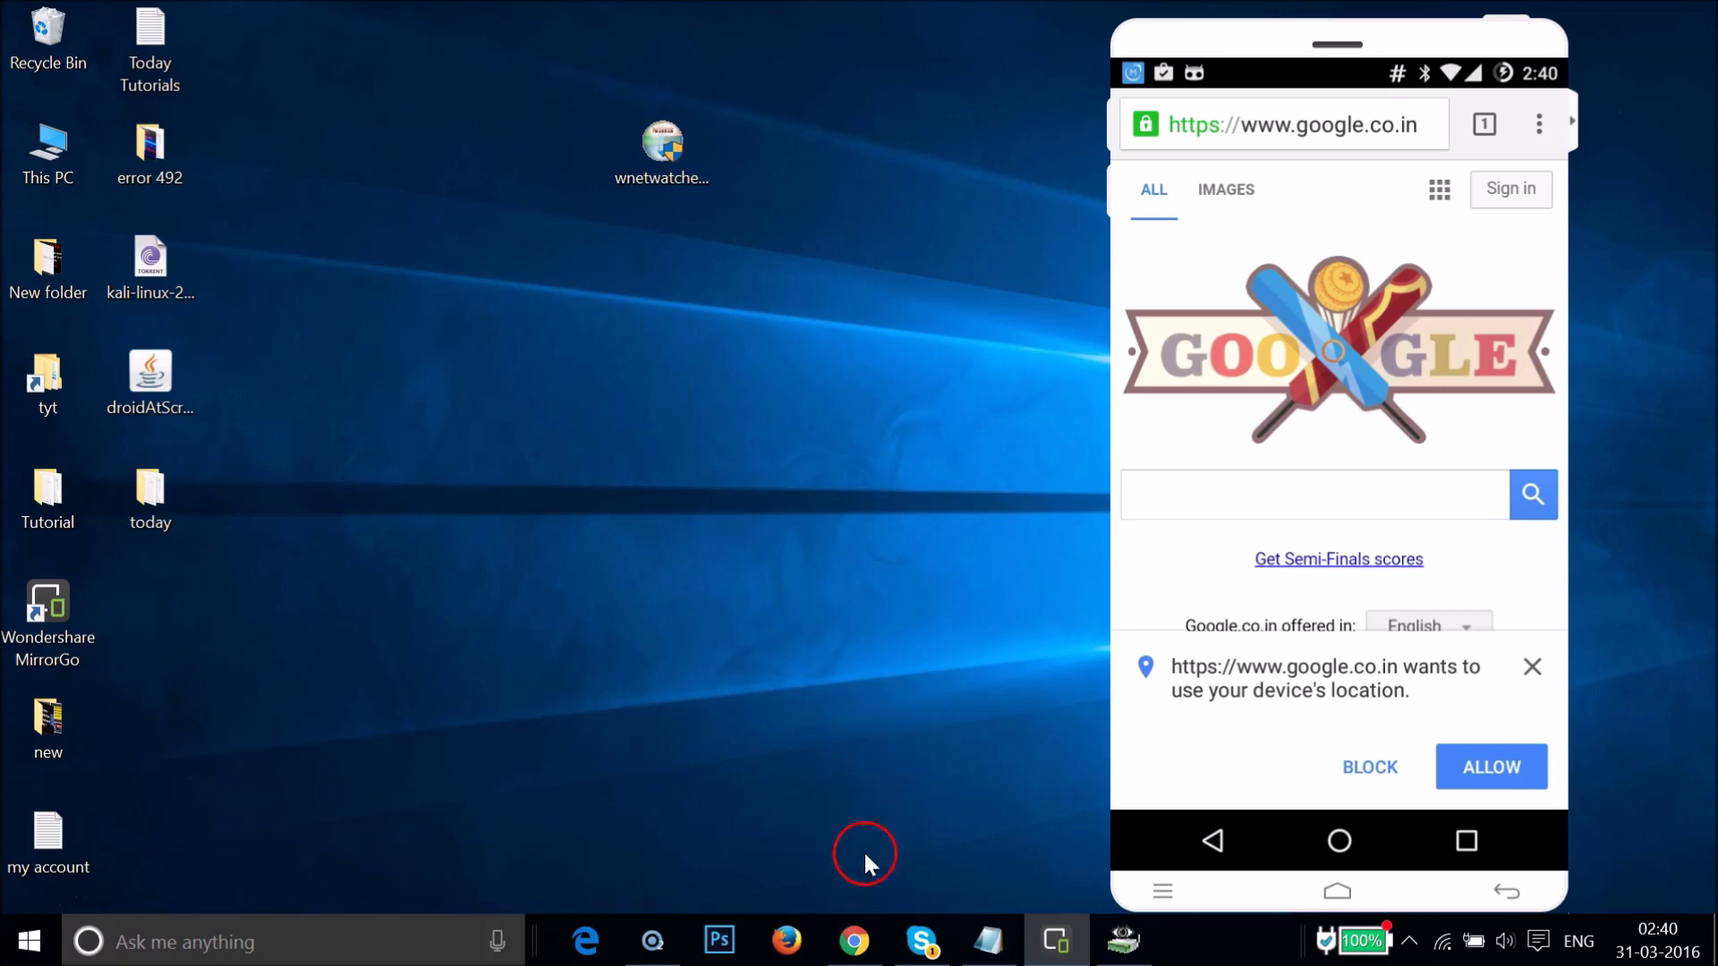
Step: Minimize the phone mirror and switch to Wireless Network Watcher to look up the MAC address of device 192.168.1.46
left_click(854, 941)
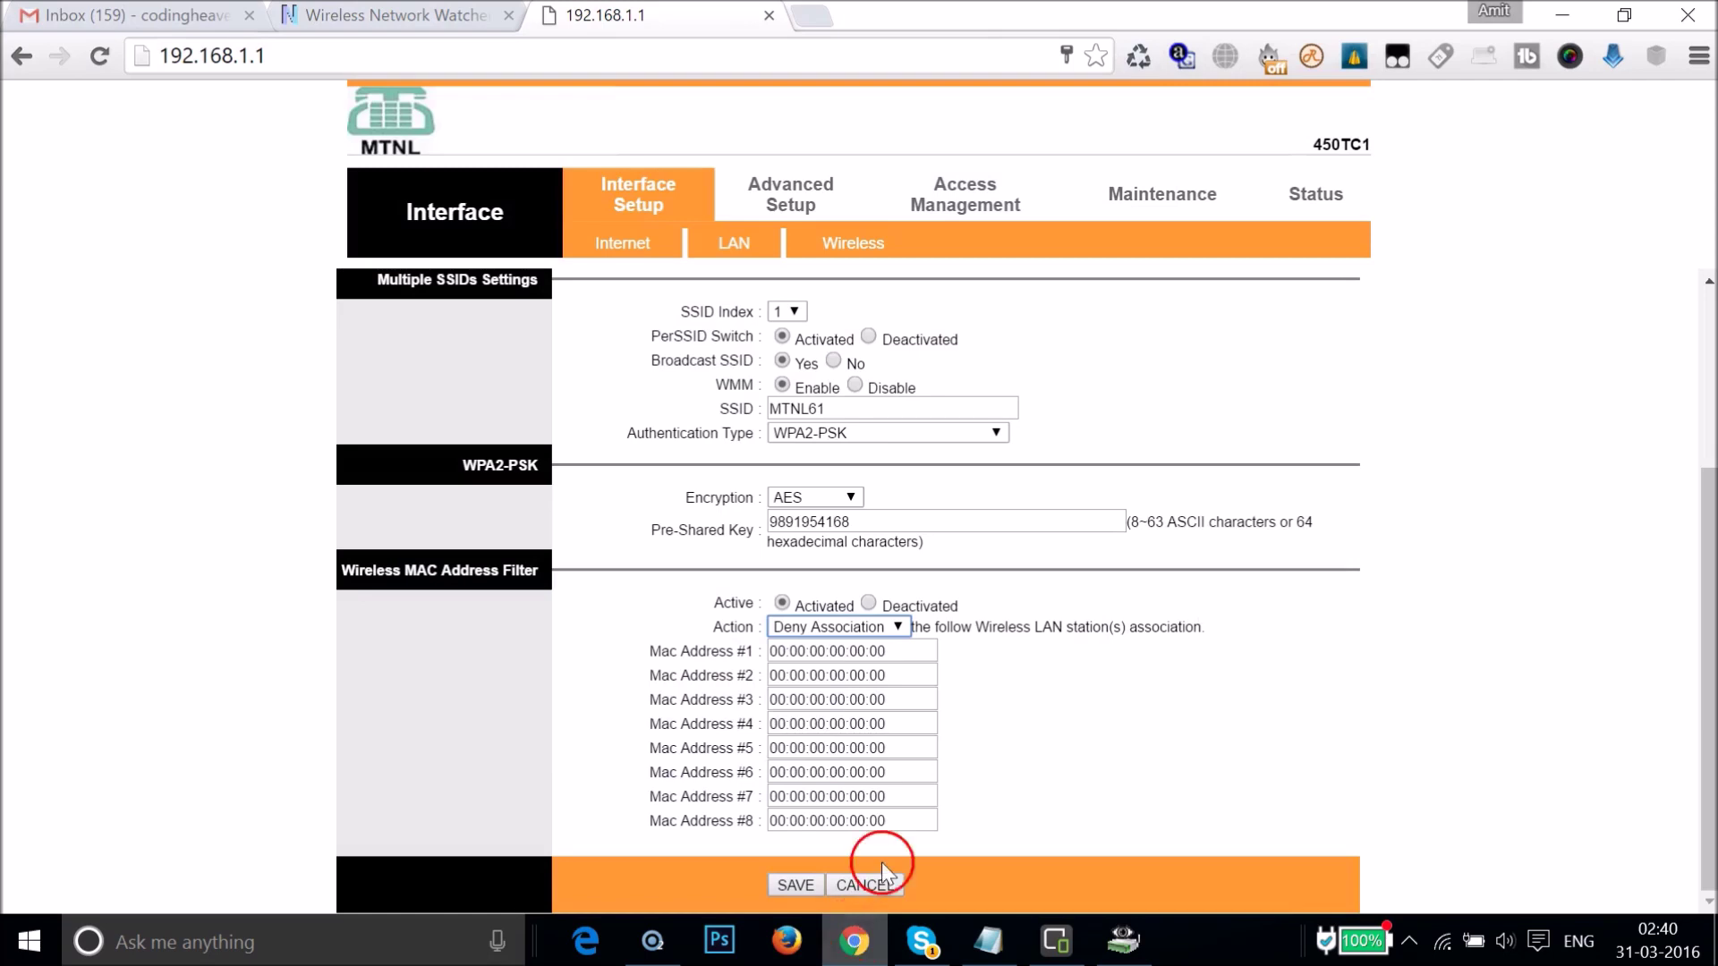
left_click(1055, 938)
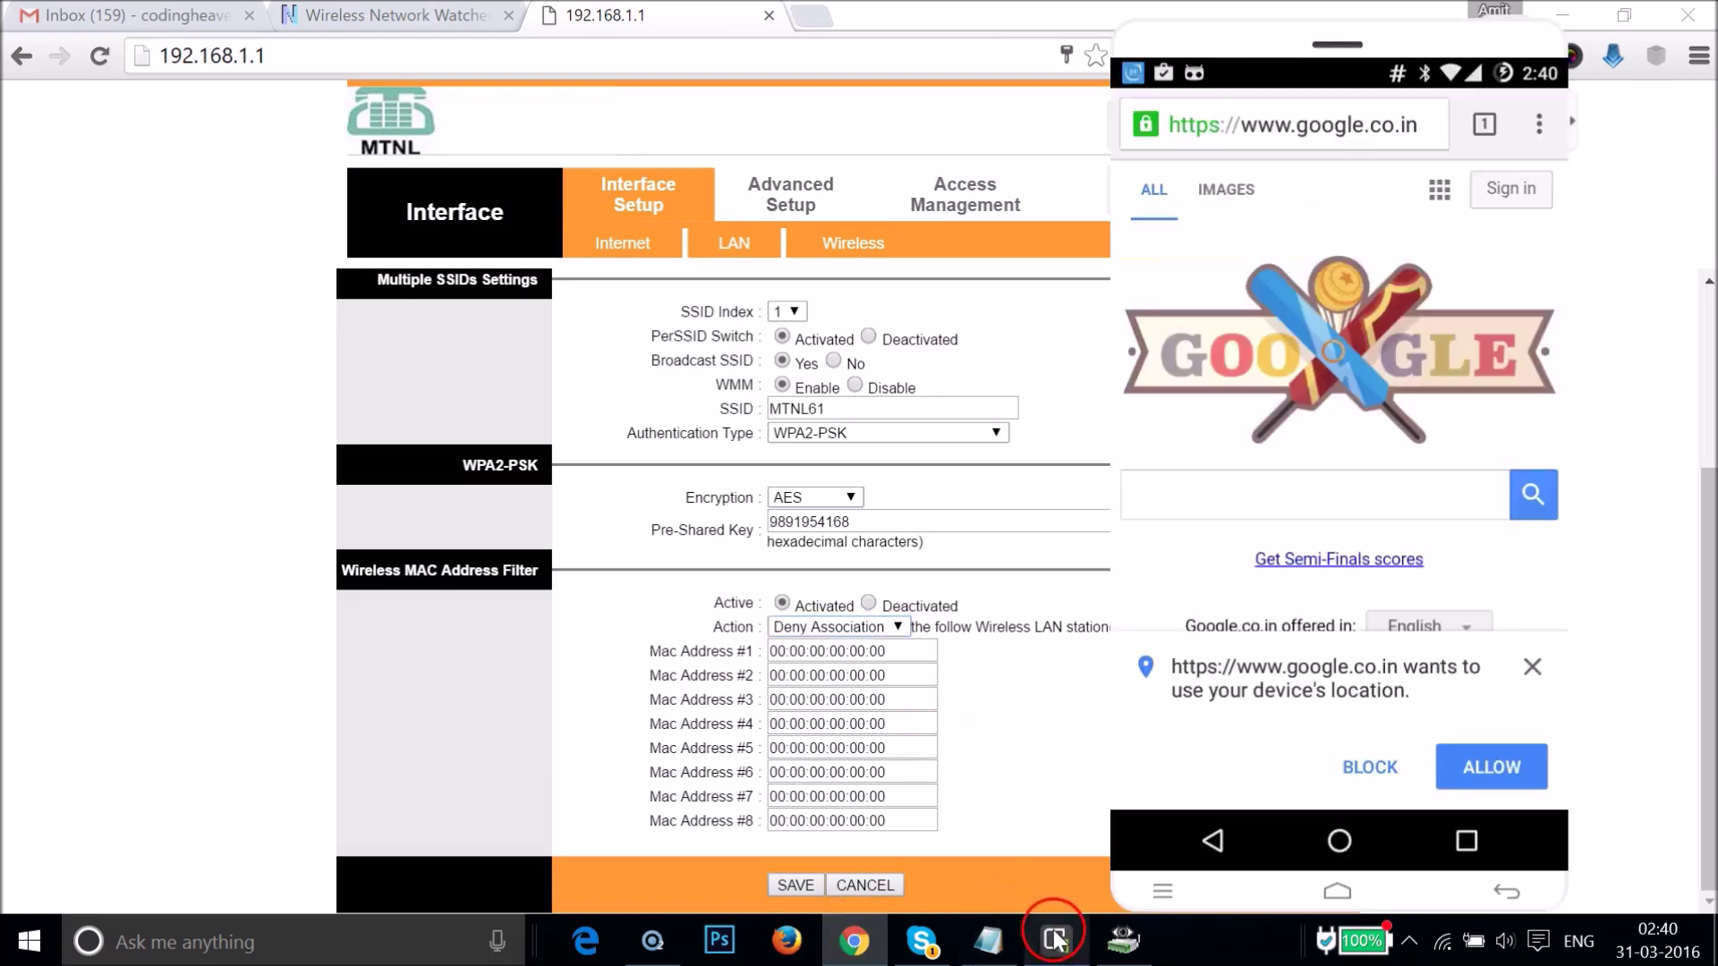
mouse_move(1496, 22)
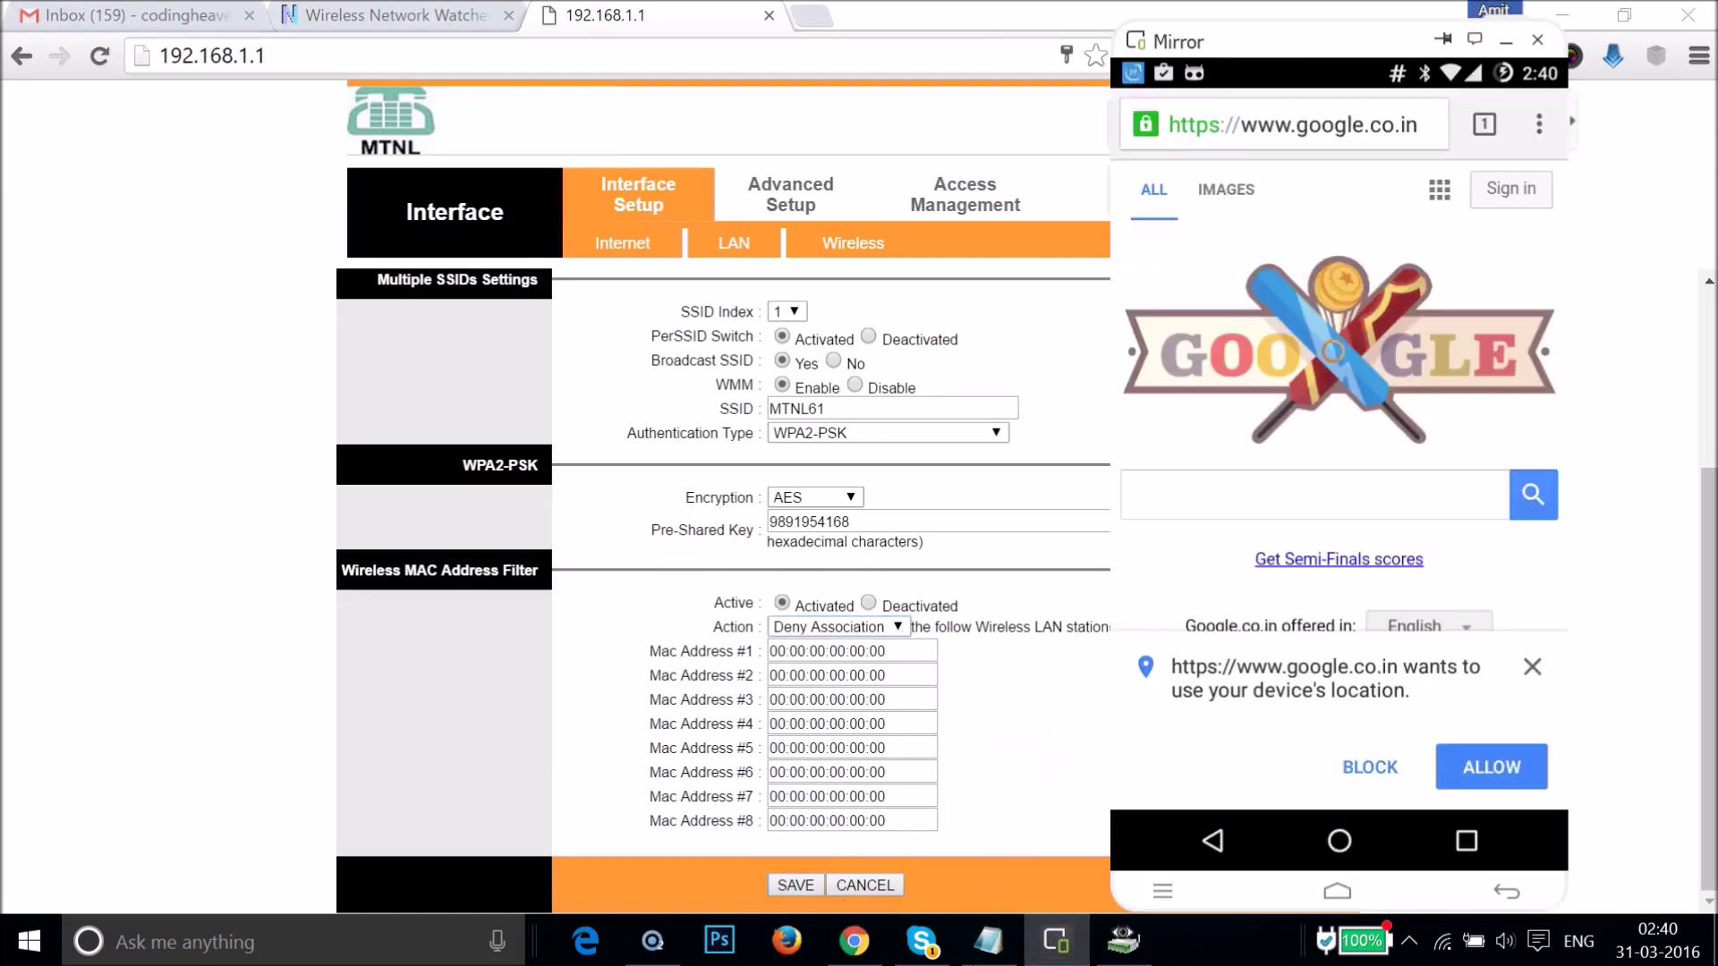
left_click(1507, 37)
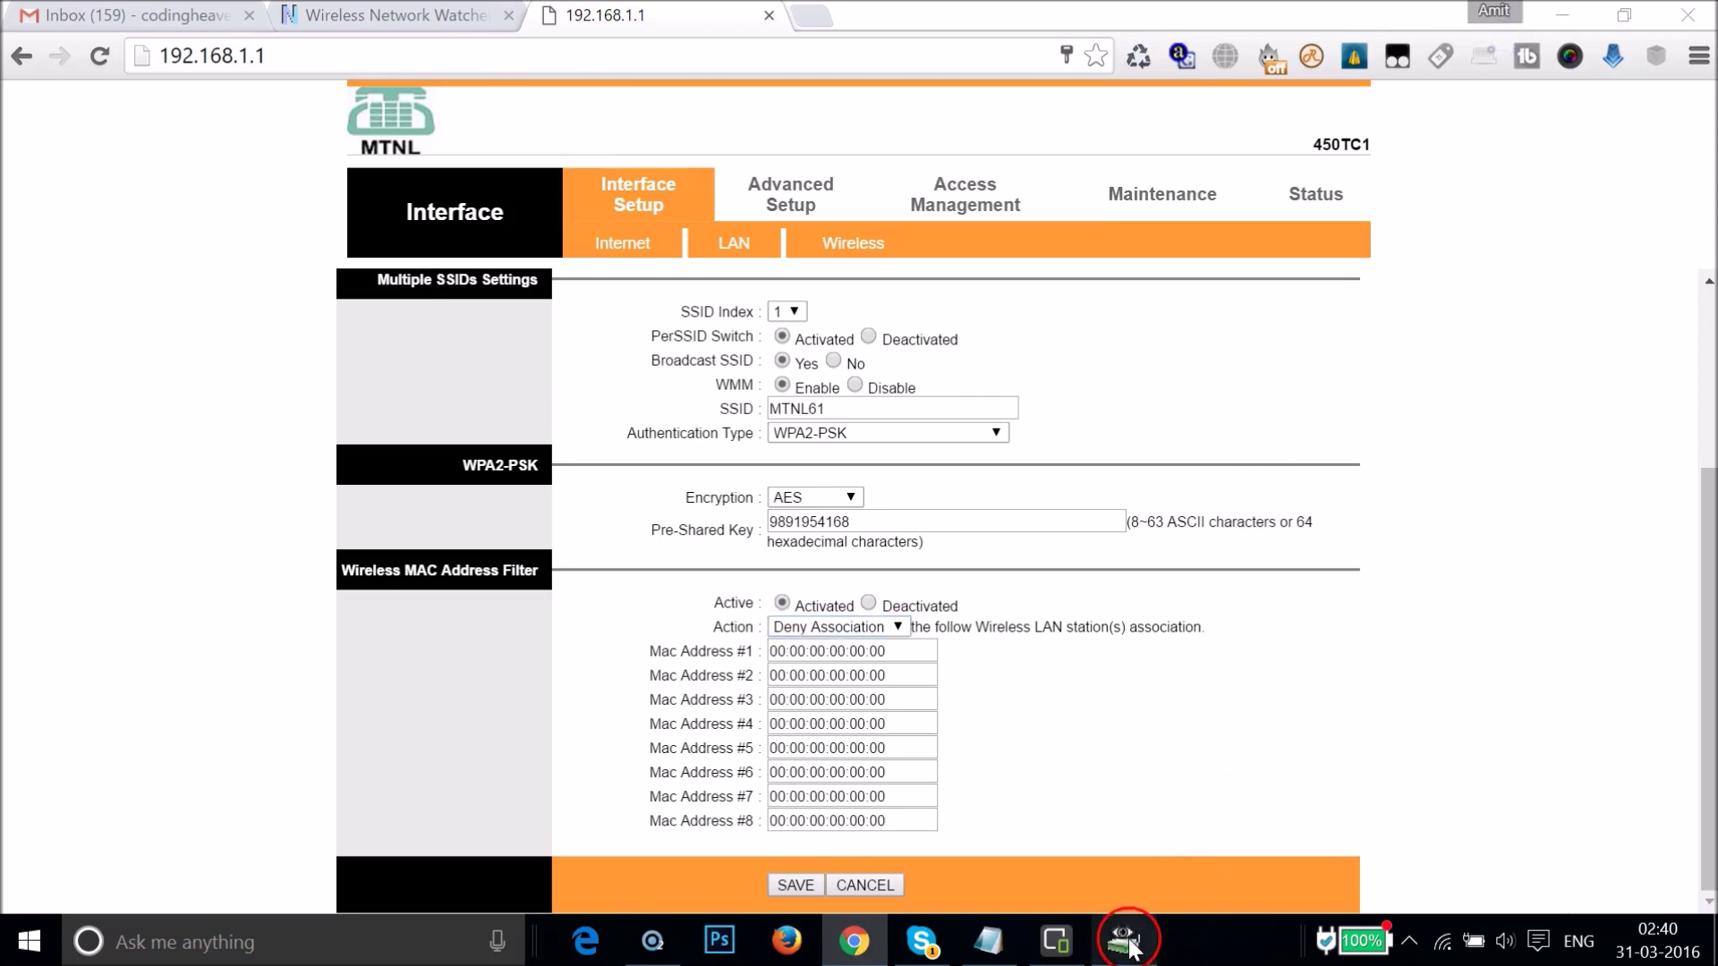
left_click(1129, 947)
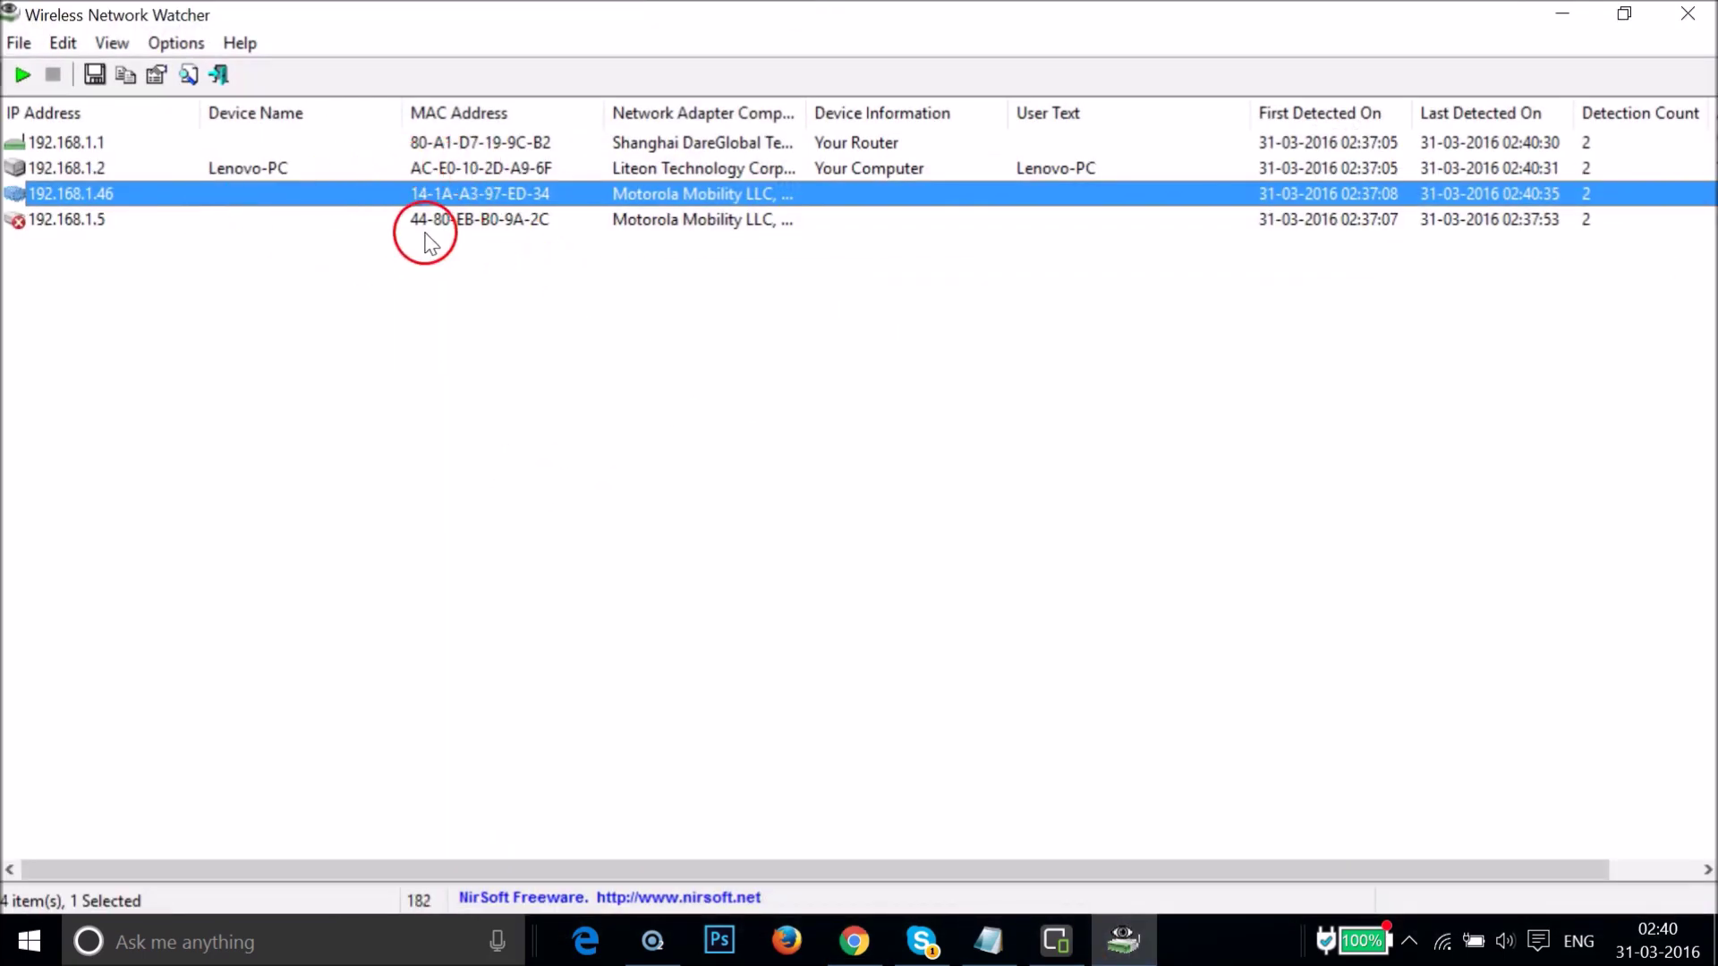
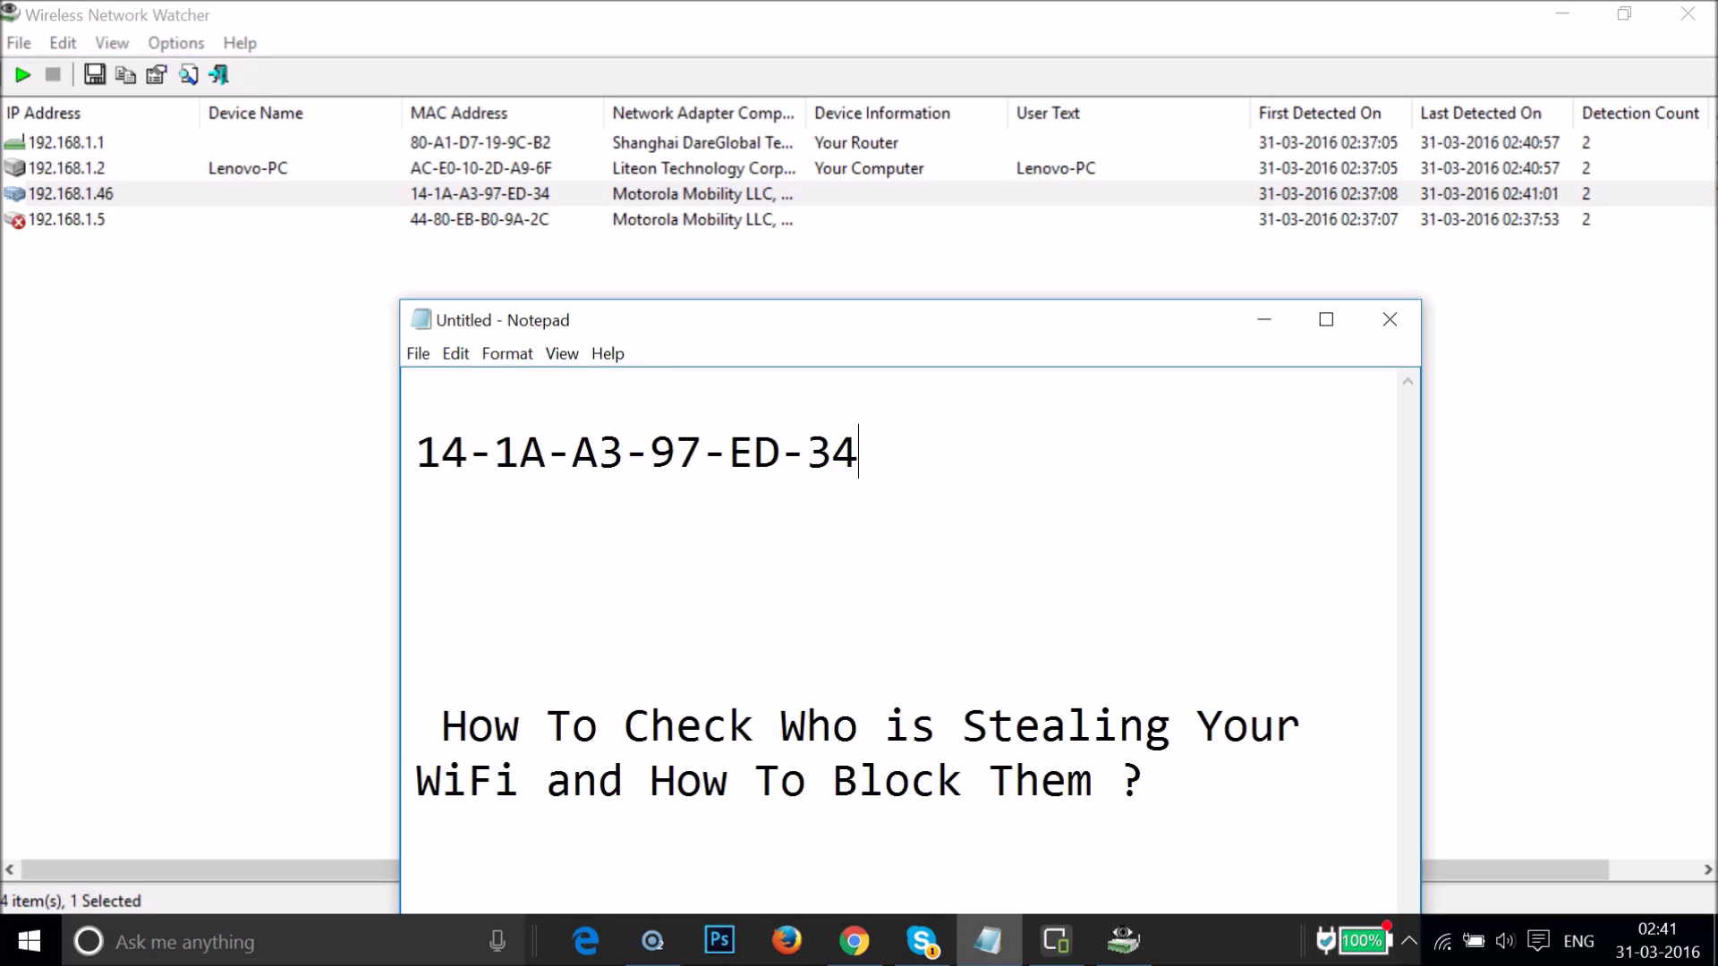
key("shift+Left")
key("shift+Left")
key("shift+Left")
key("shift+Left")
key("shift+Left")
key("shift+Left")
key("shift+Left")
key("shift+Left")
key("shift+Left")
key("shift+Left")
key("shift+Left")
key("shift+Left")
key("shift+Left")
key("shift+Left")
key("shift+Left")
key("shift+Left")
key("shift+Left")
key("shift+Left")
key("ctrl+c")
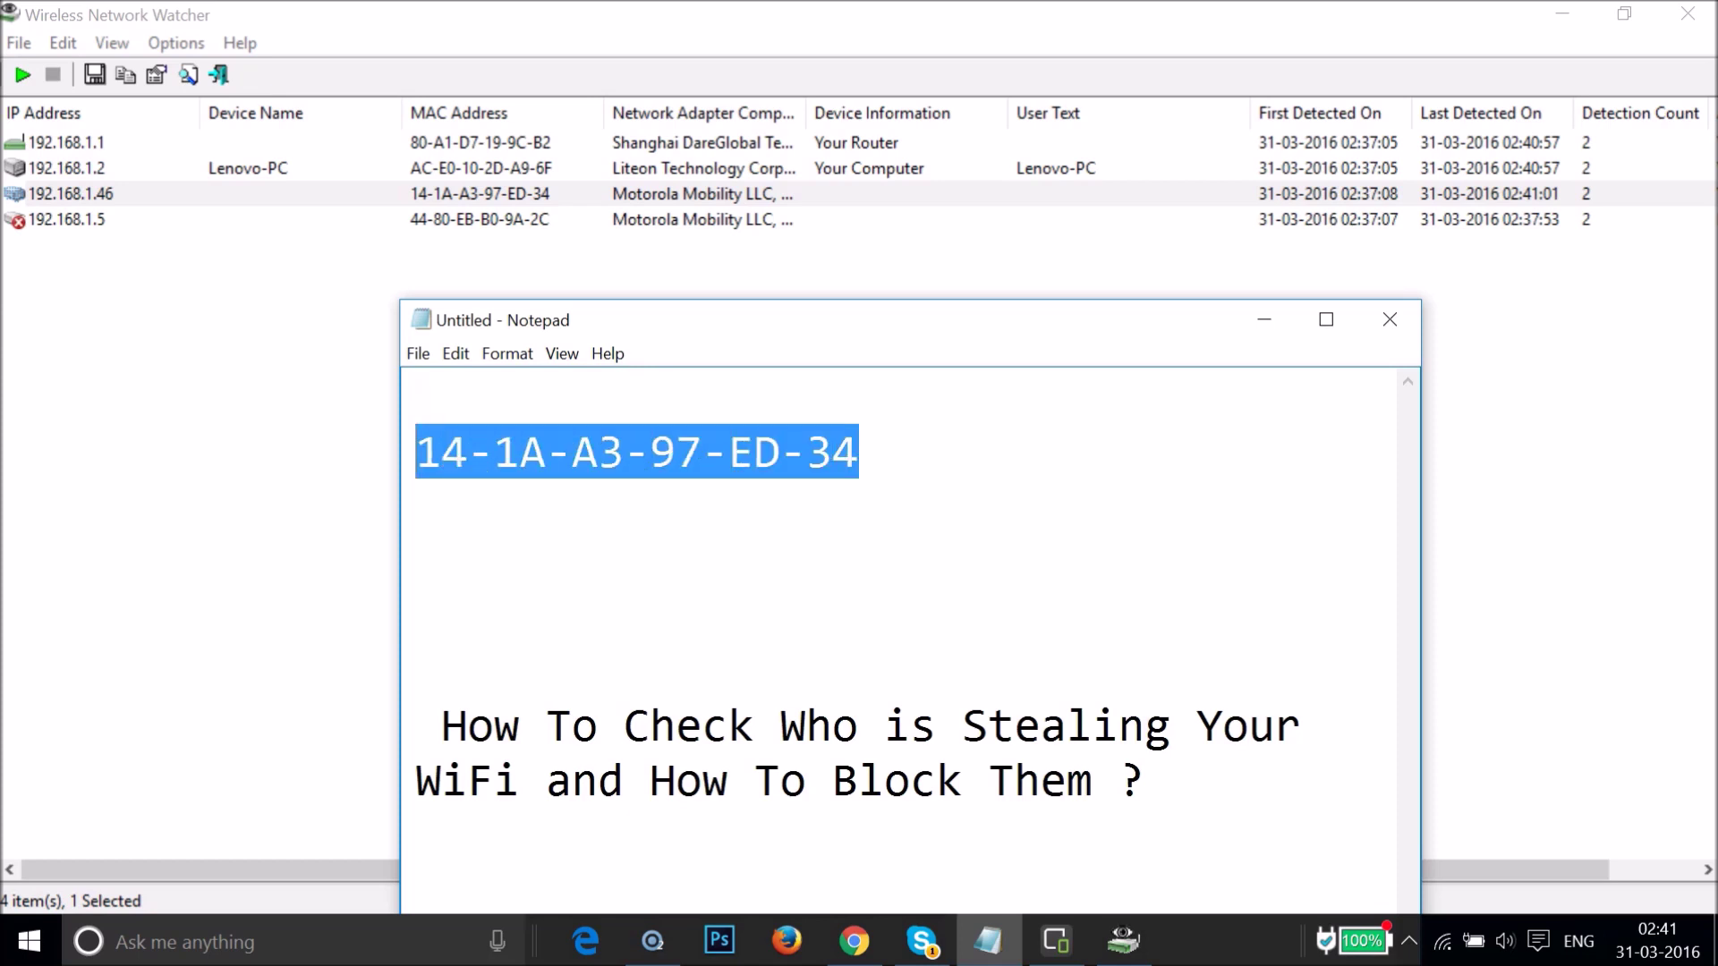
Step: Switch to Chrome and try to save 14-1A-A3-97-ED-34 as Mac Address #1 in the router's wireless filter
left_click(850, 950)
left_click(1447, 467)
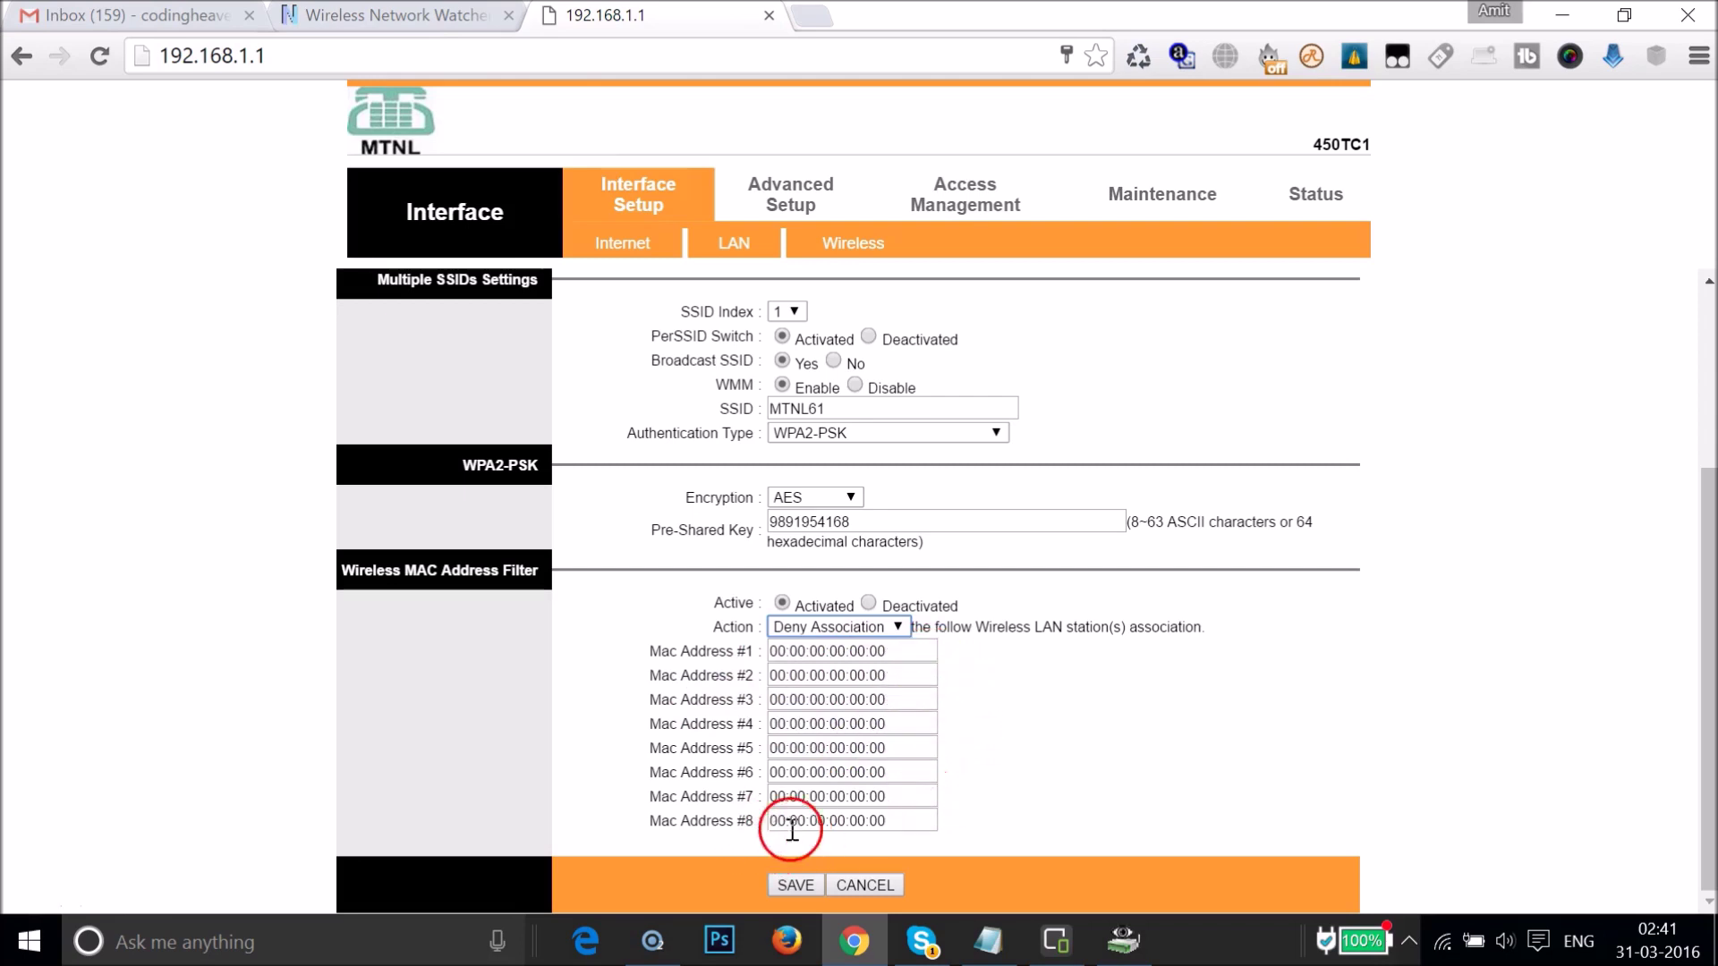
left_click(891, 653)
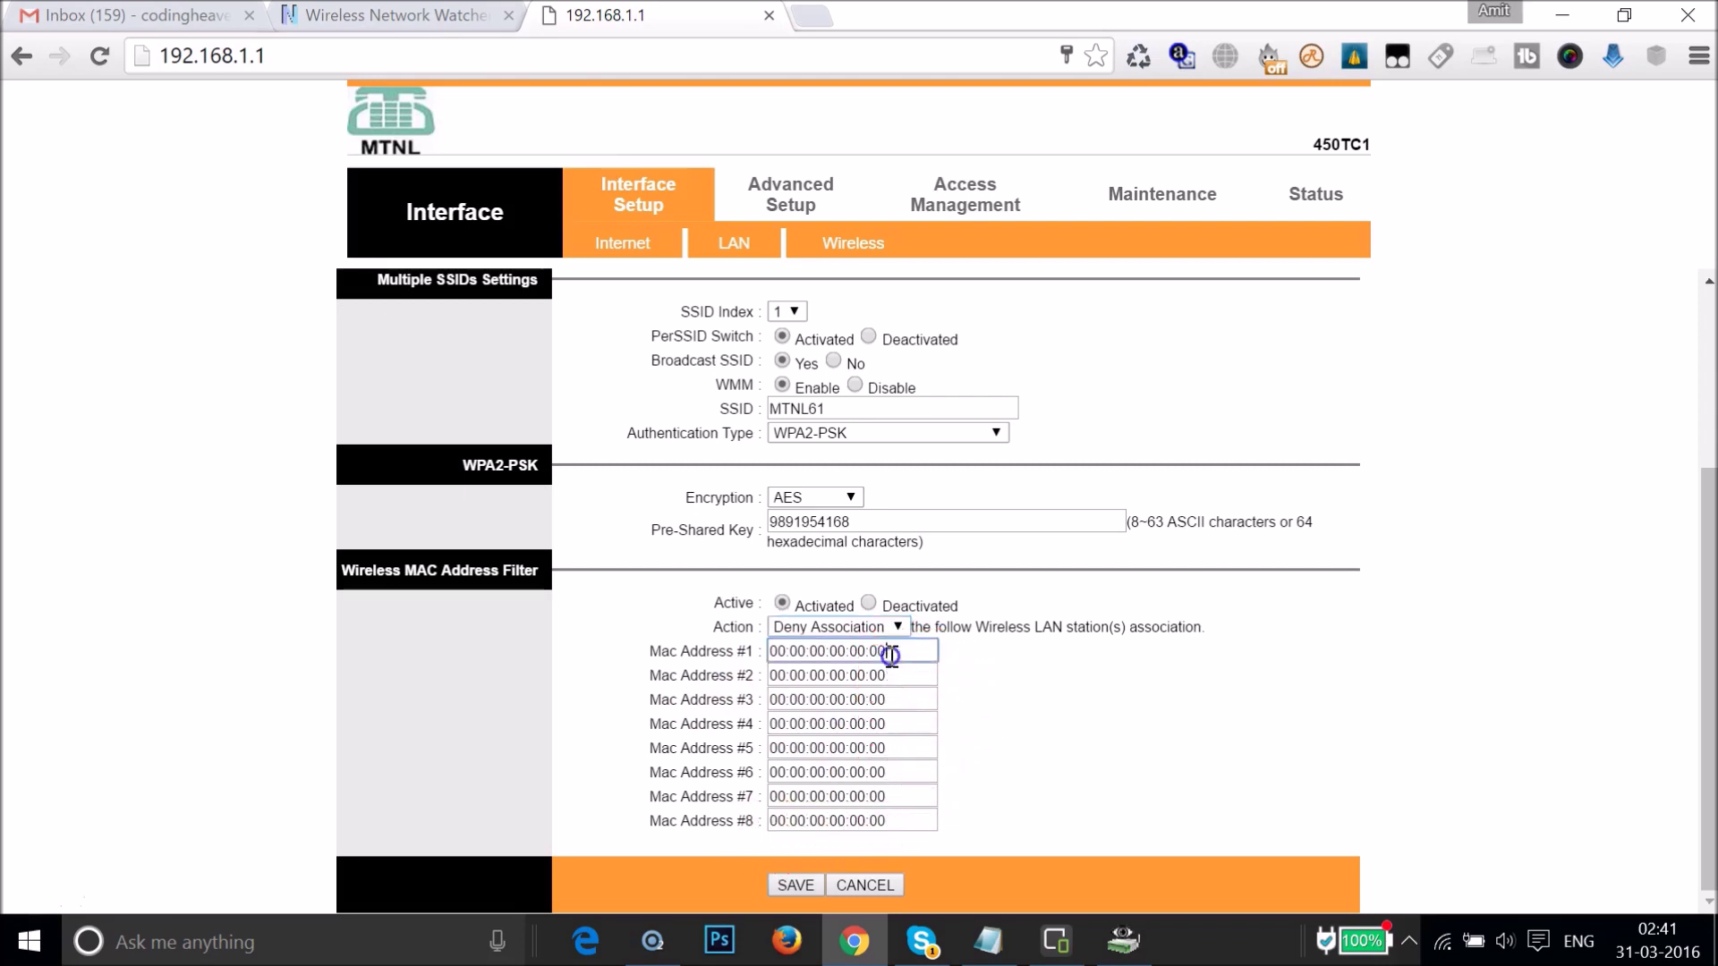
key("BackSpace")
key("BackSpace")
key("BackSpace")
key("BackSpace")
key("BackSpace")
key("BackSpace")
key("BackSpace")
key("BackSpace")
key("BackSpace")
key("BackSpace")
key("BackSpace")
key("BackSpace")
key("BackSpace")
key("BackSpace")
key("BackSpace")
key("BackSpace")
key("BackSpace")
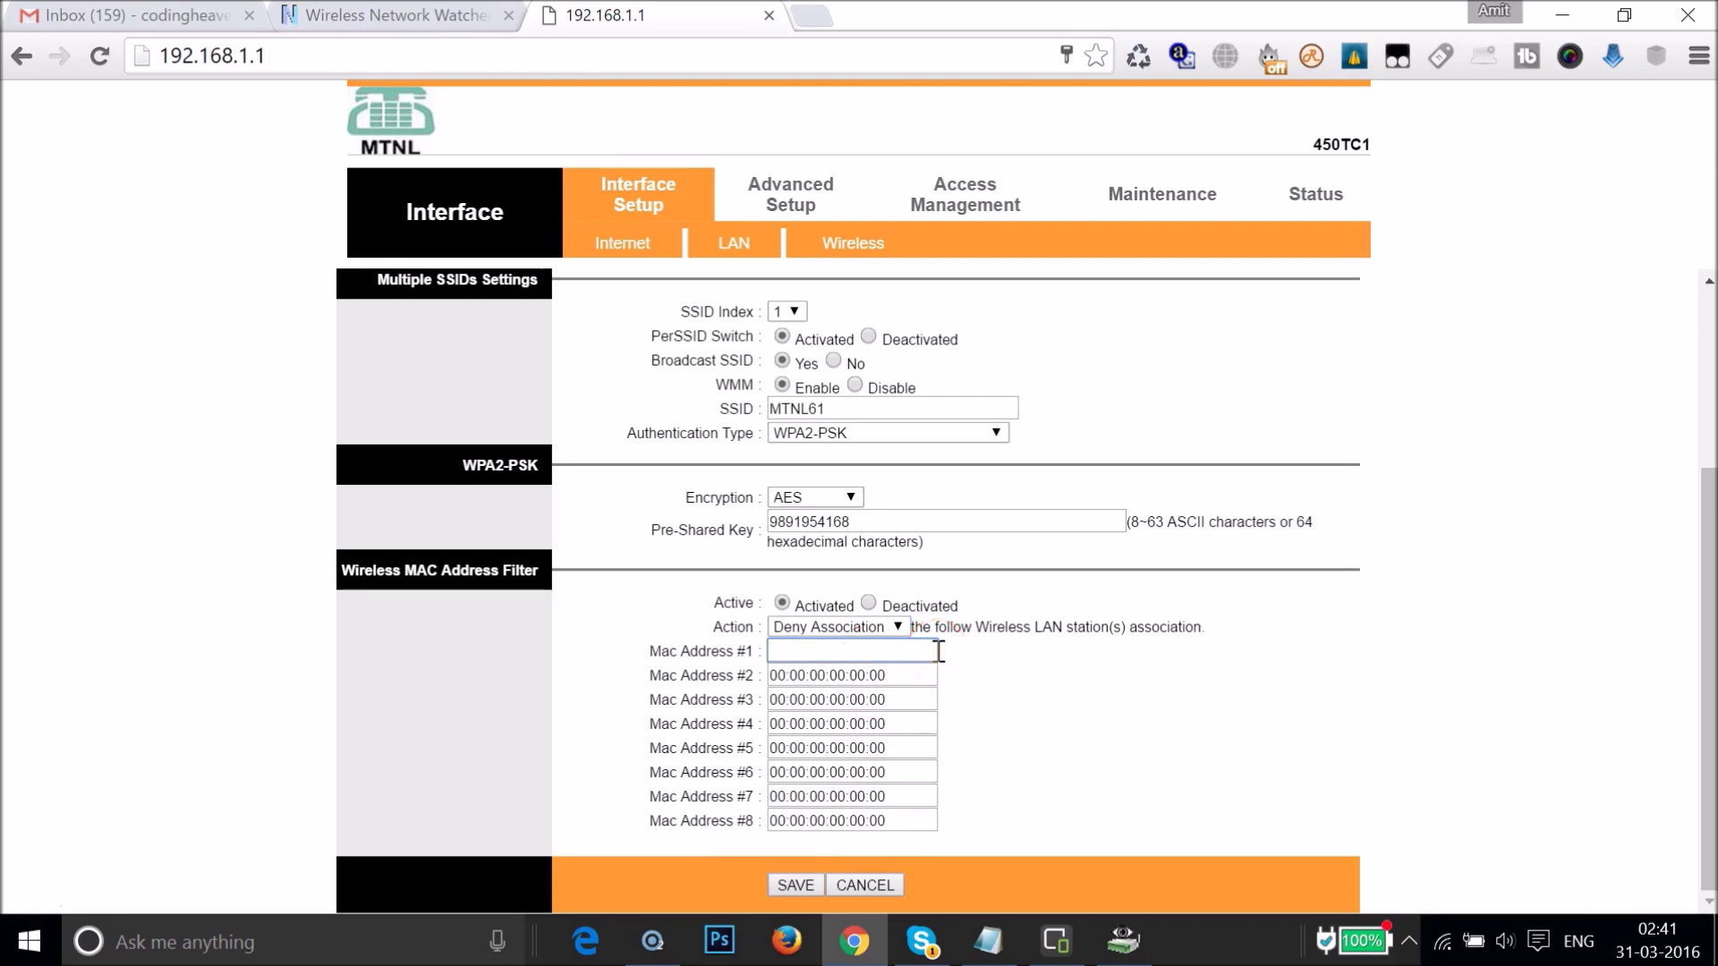
key("ctrl+v")
left_click(795, 885)
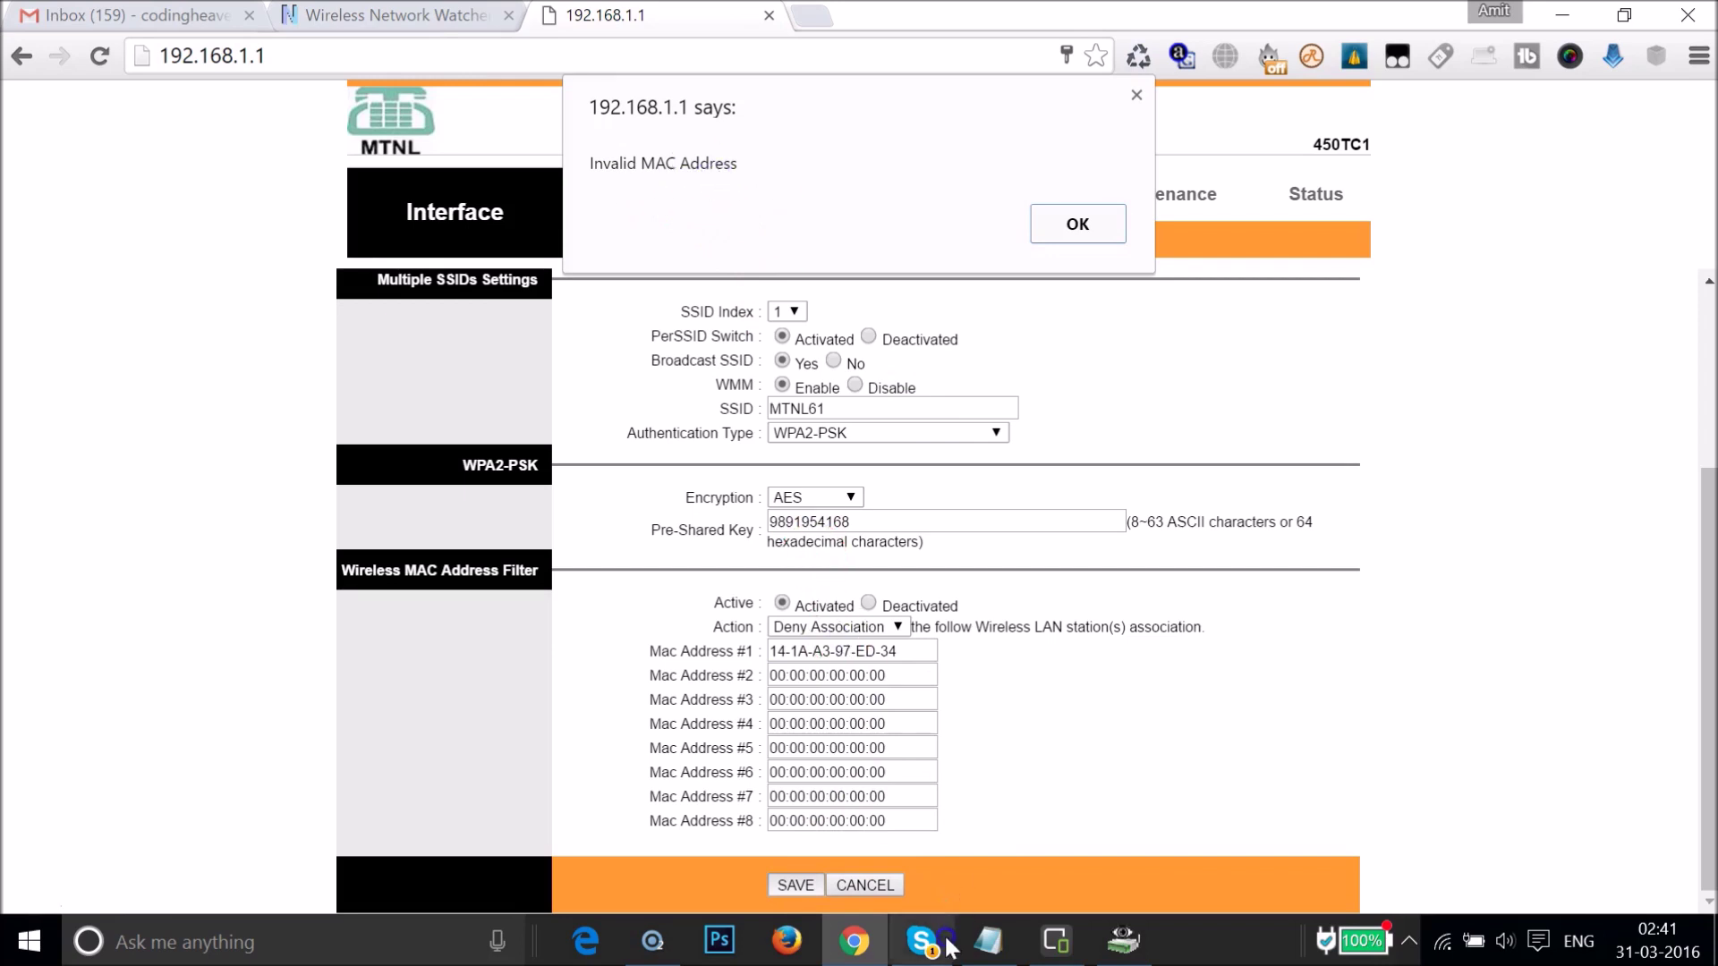
Step: Switch to Notepad, replace the hyphens in the MAC address with colons, and copy 14:1A:A3:97:ED:34
left_click(987, 940)
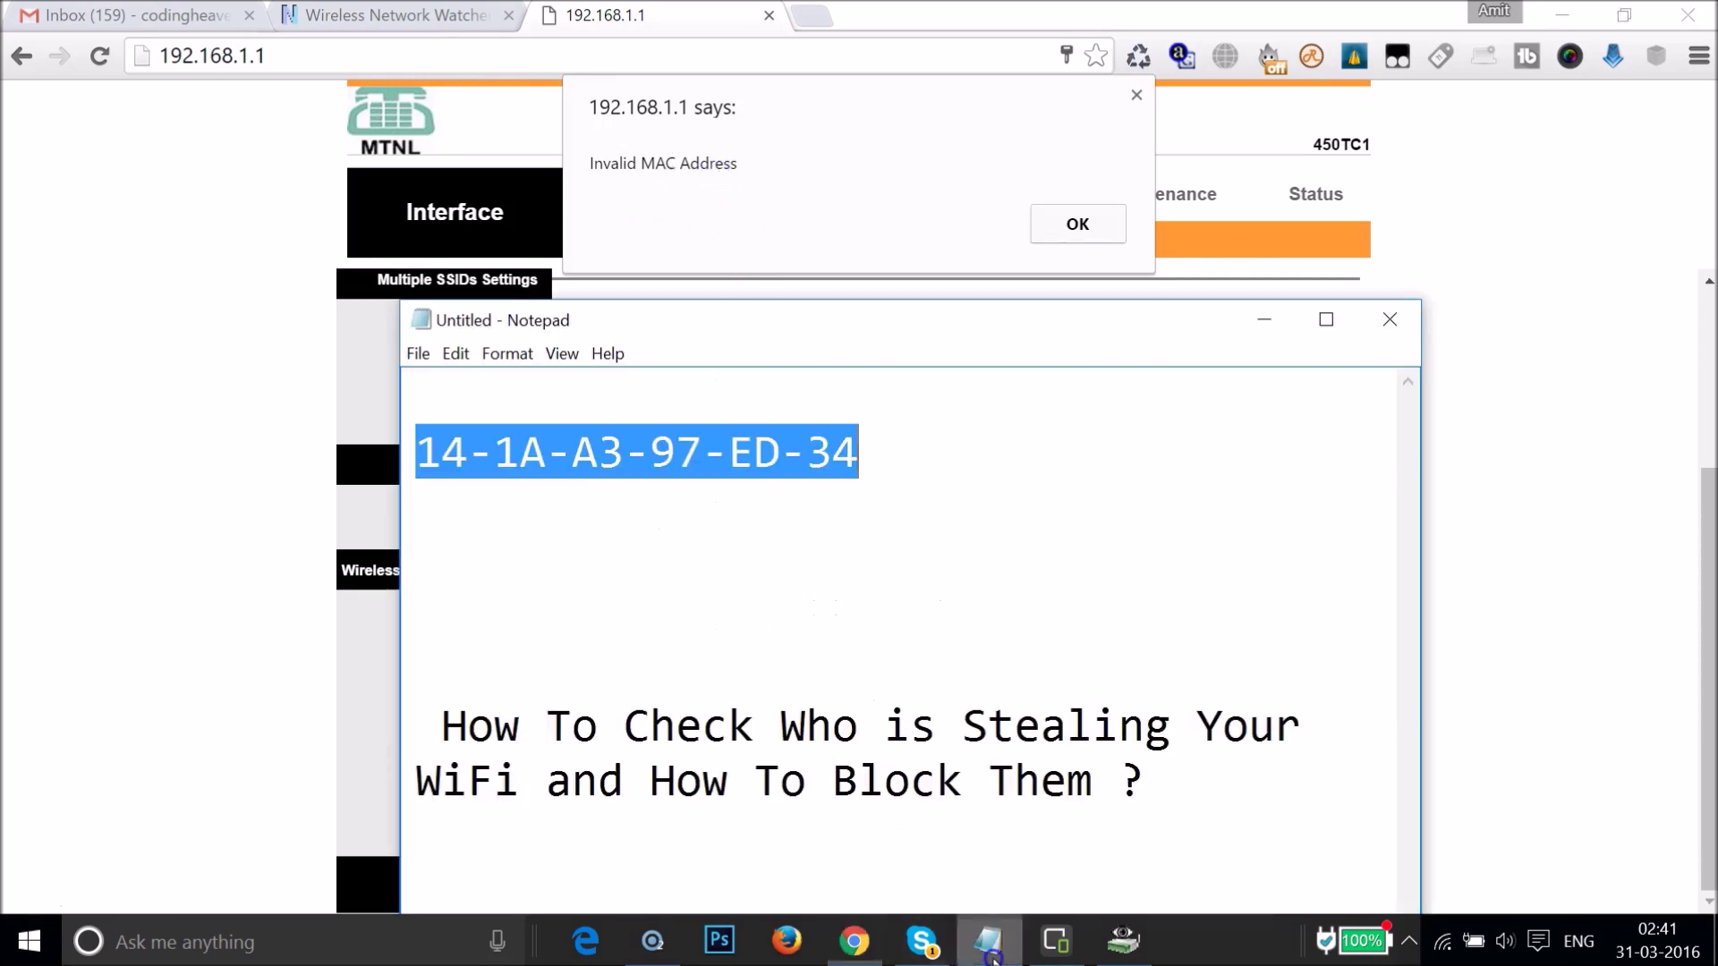
left_click(493, 448)
key("BackSpace")
type(":")
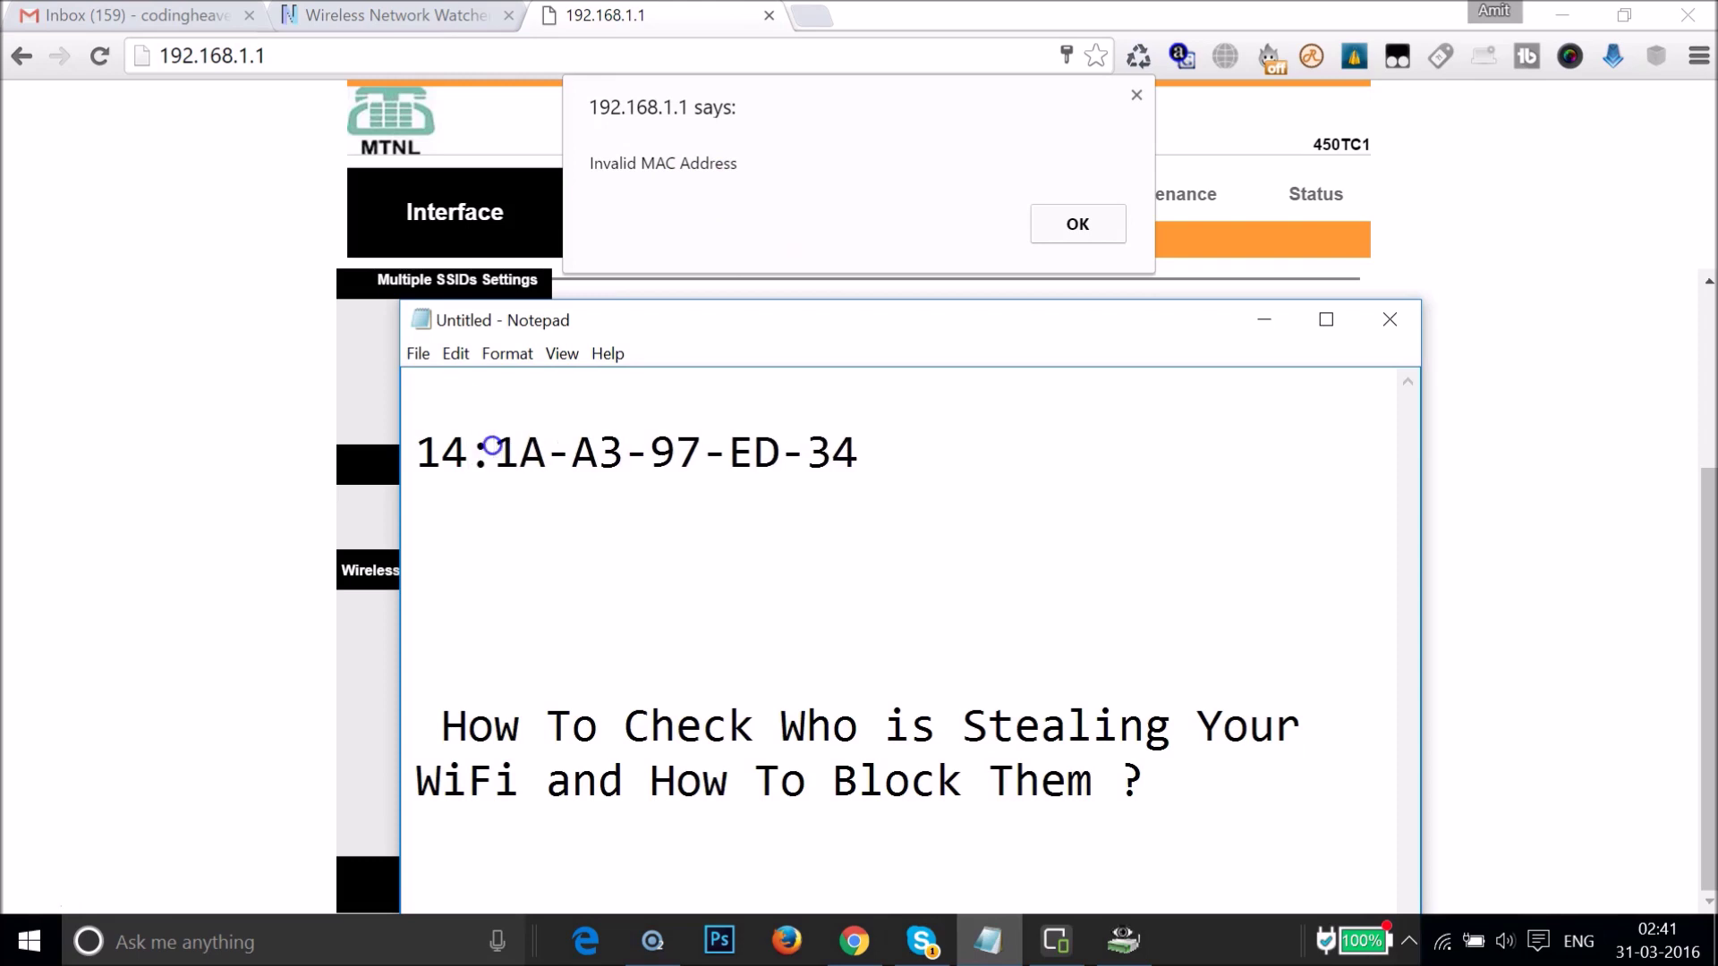
left_click(574, 450)
key("BackSpace")
type(":")
left_click(646, 458)
key("BackSpace")
type(":A3:")
left_click(721, 457)
key("BackSpace")
type(":A3:97:")
left_click(808, 448)
key("BackSpace")
type(":A3:97:ED:")
left_click(894, 450)
key("shift+Up")
key("ctrl+c")
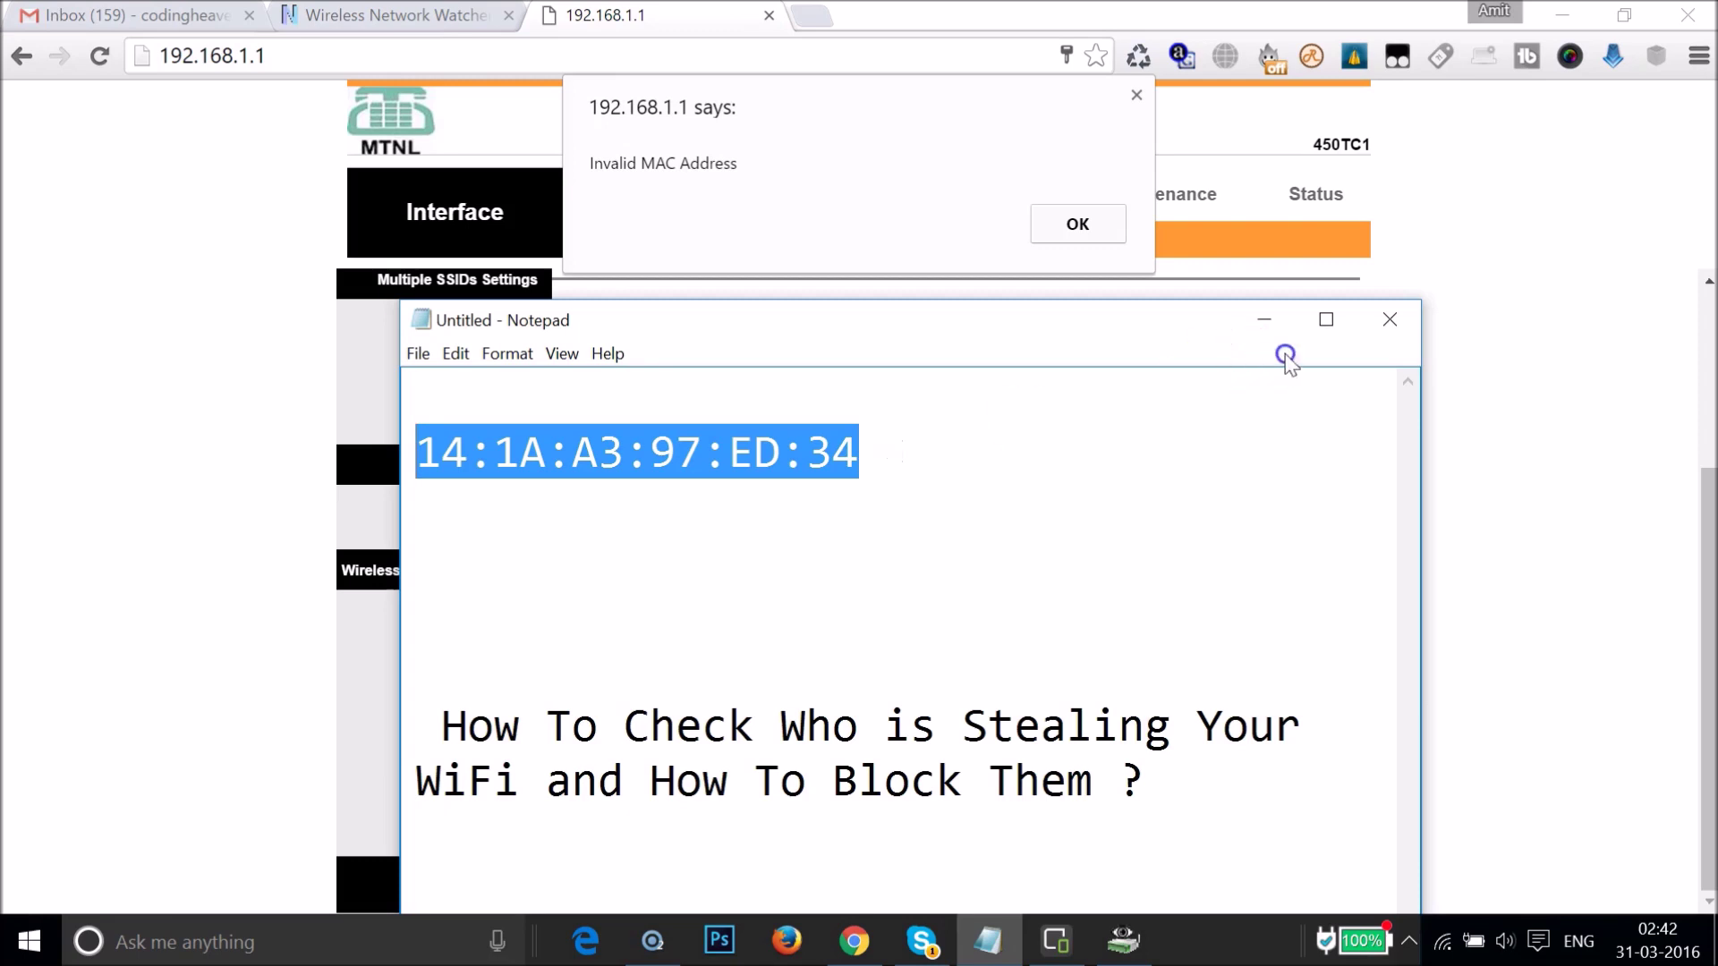
Step: Return to the router page, replace Mac Address #1 with 14:1A:A3:97:ED:34, and save the wireless filter settings
left_click(1267, 322)
left_click(1074, 229)
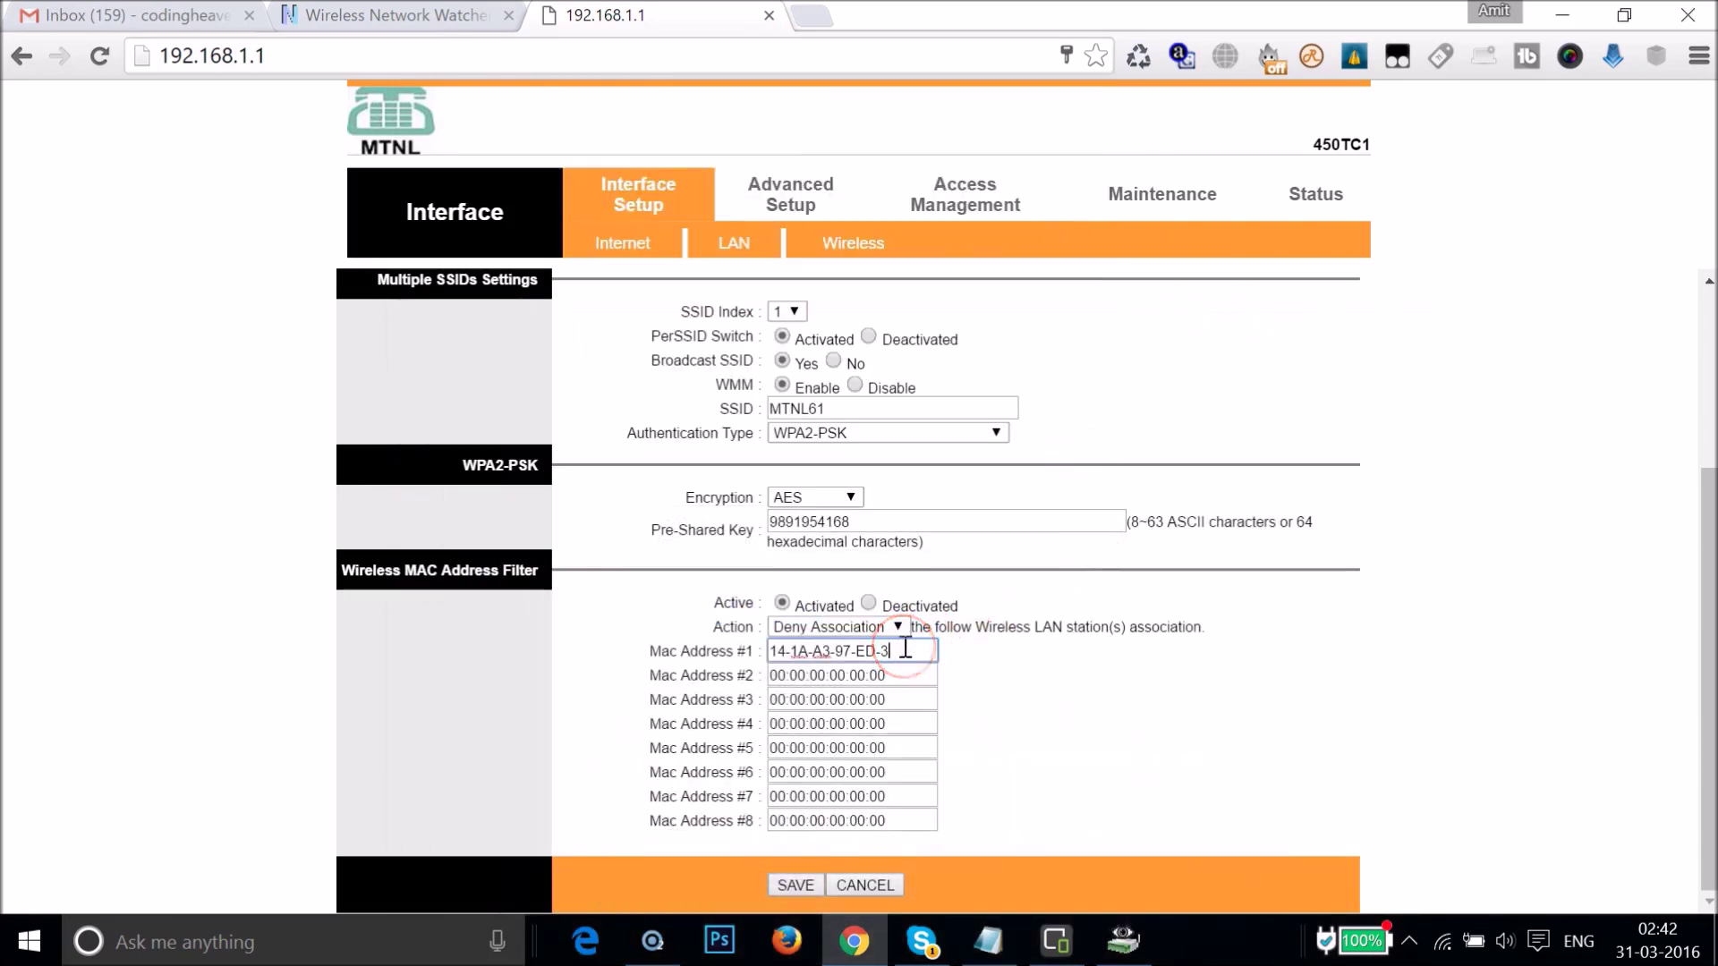
key("ctrl+a")
key("BackSpace")
key("ctrl+v")
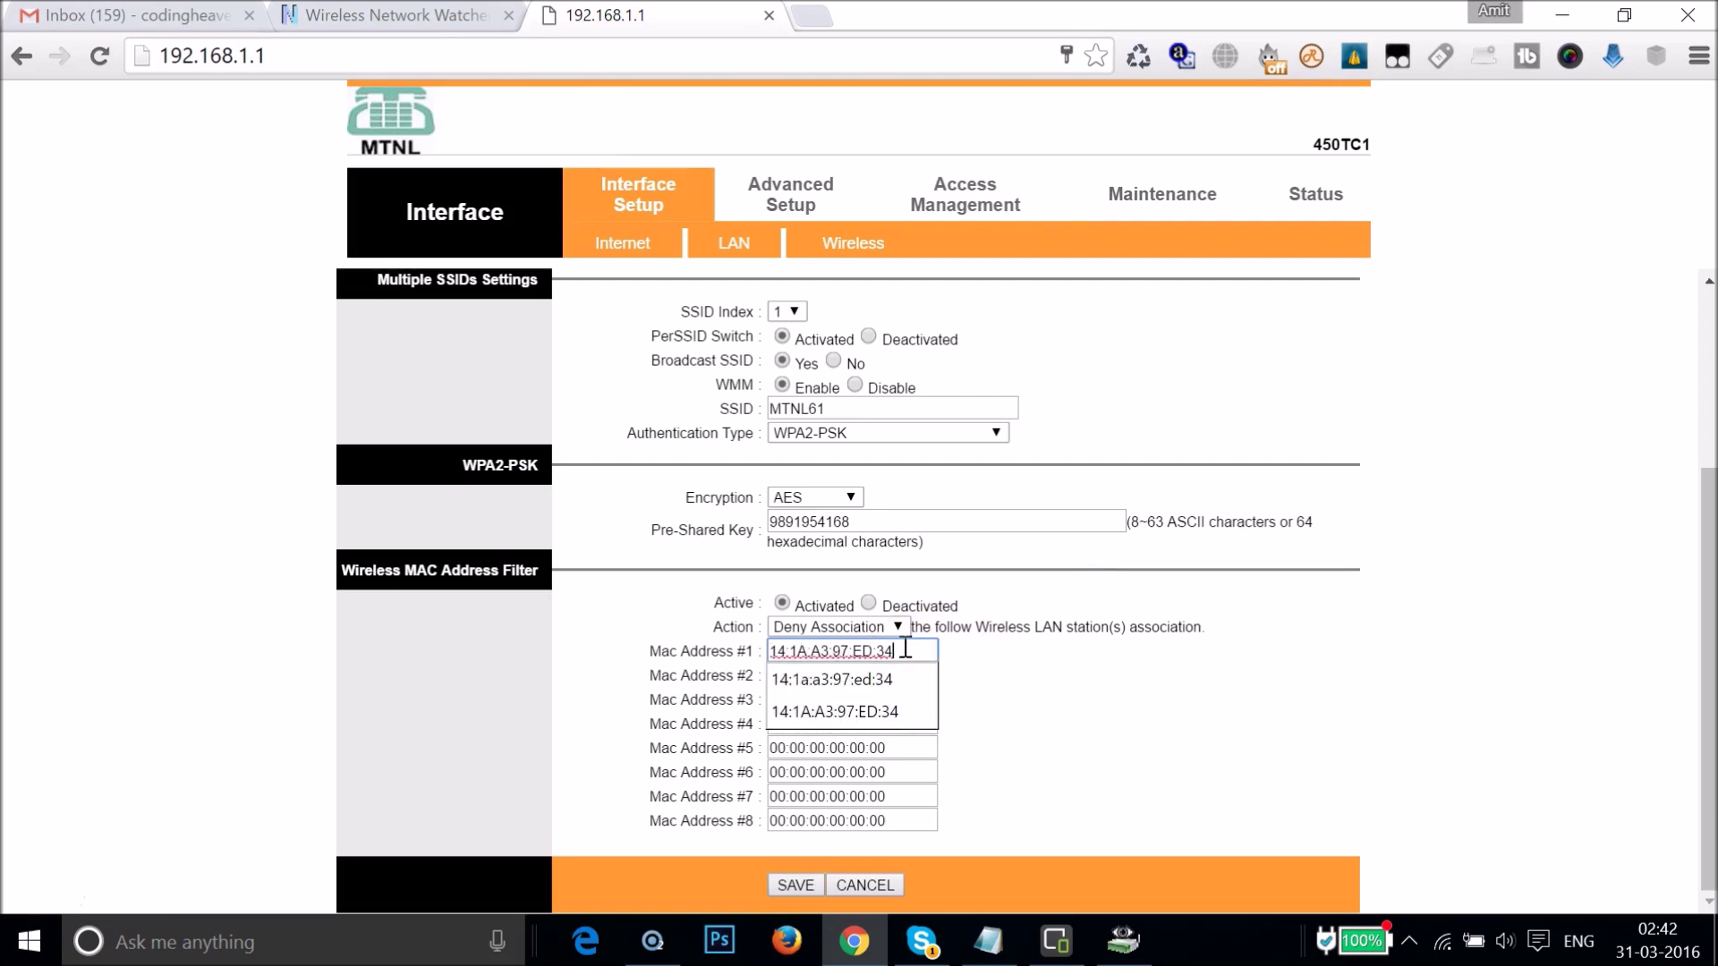
left_click(1196, 680)
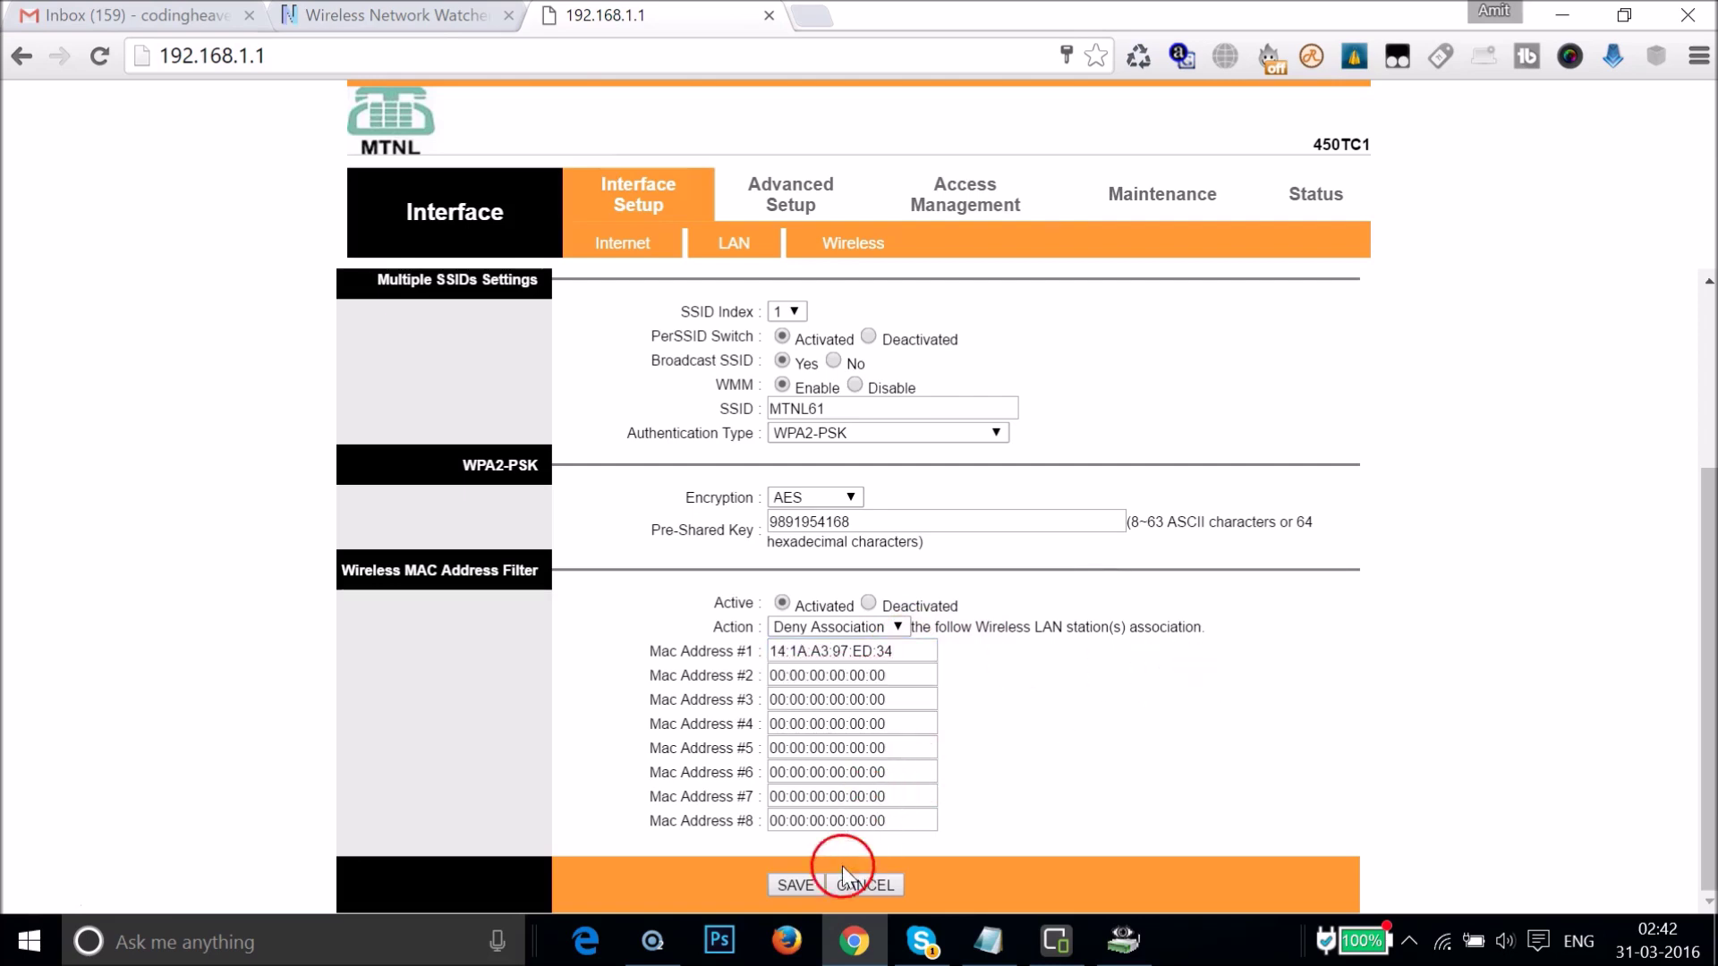
left_click(798, 886)
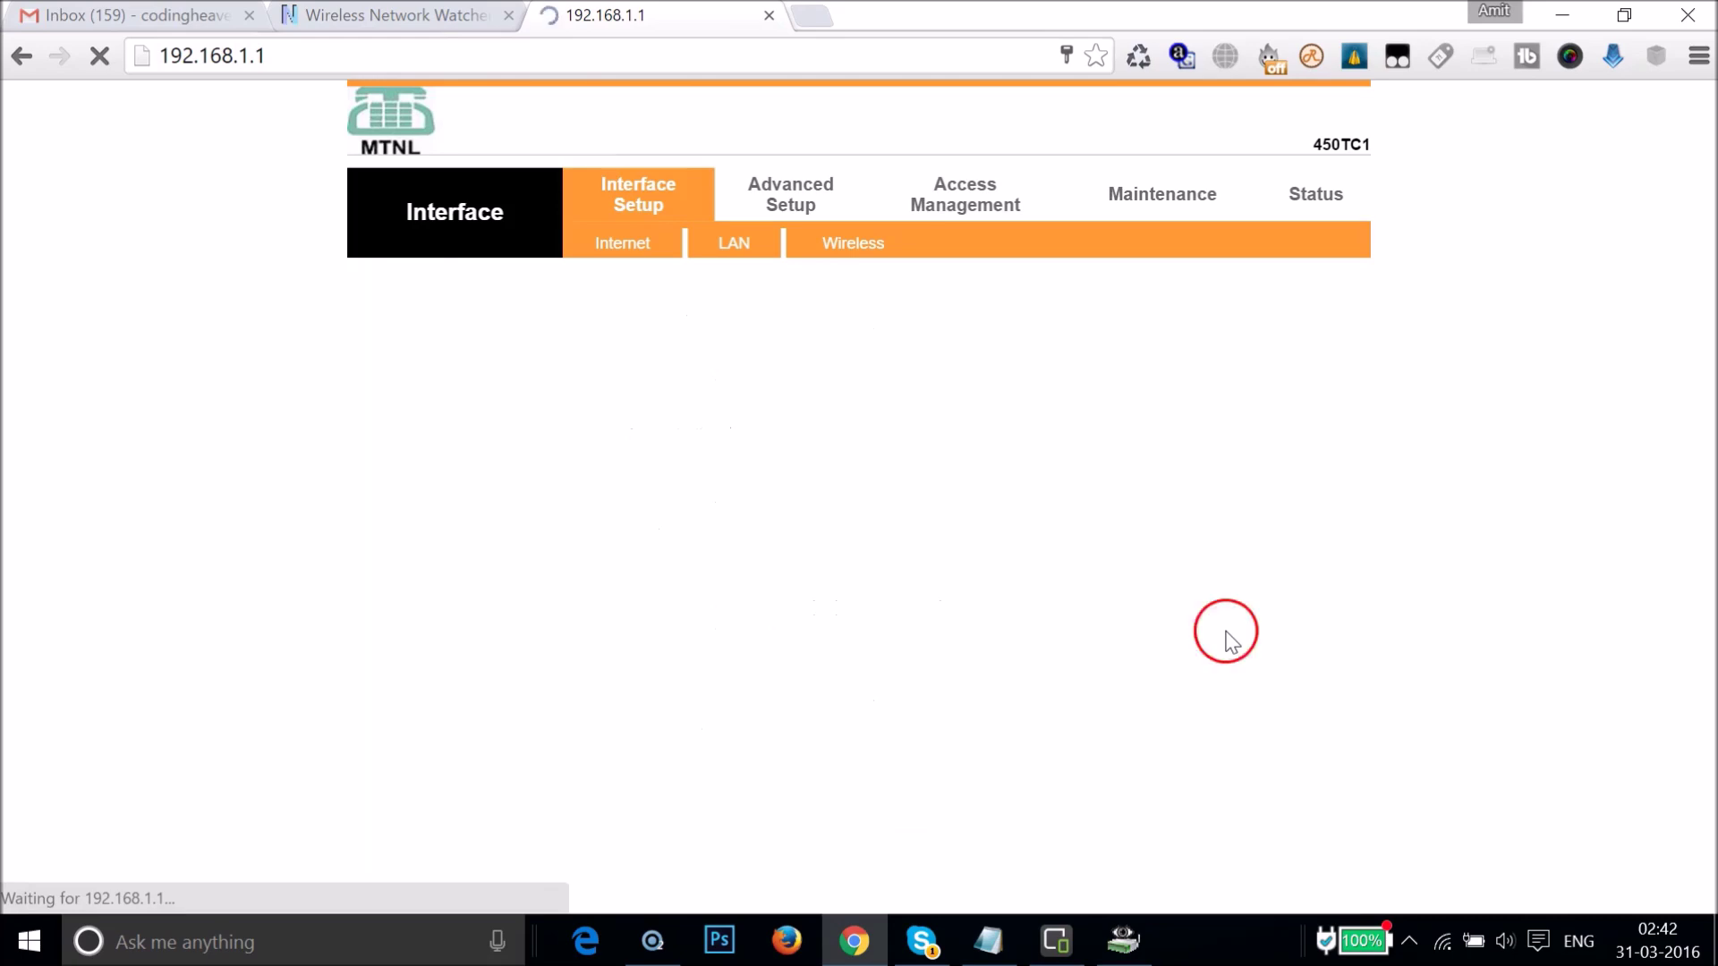
left_click(1140, 542)
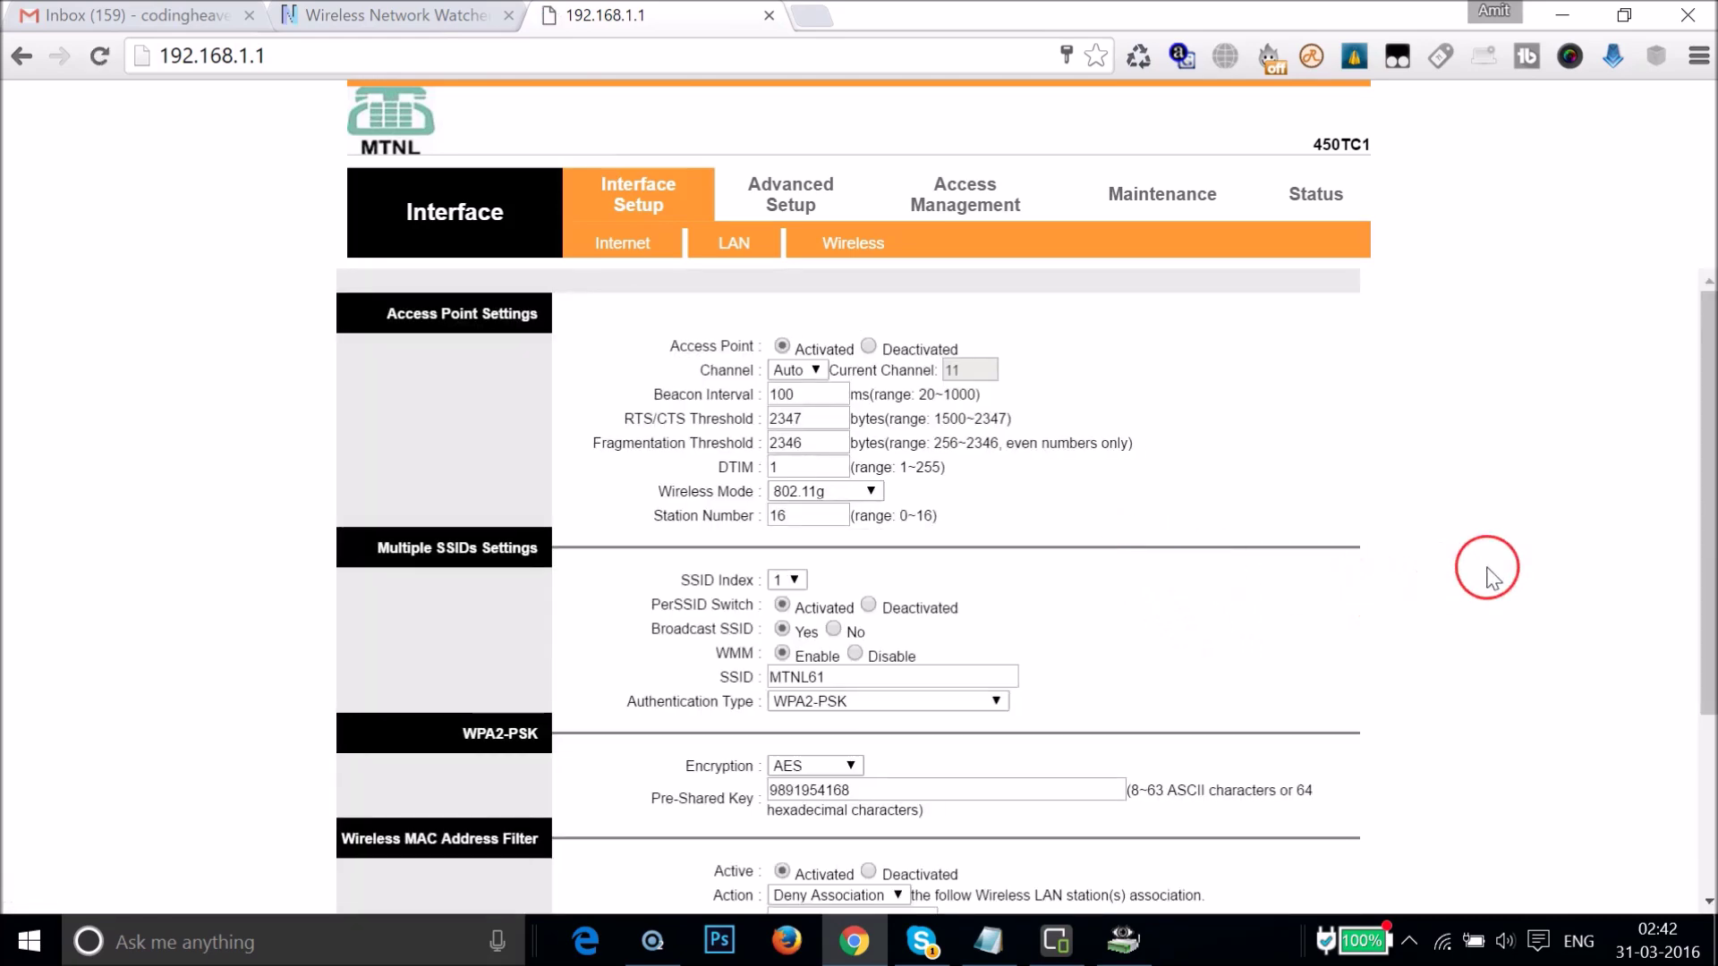
scroll(1480, 571, "down", 3)
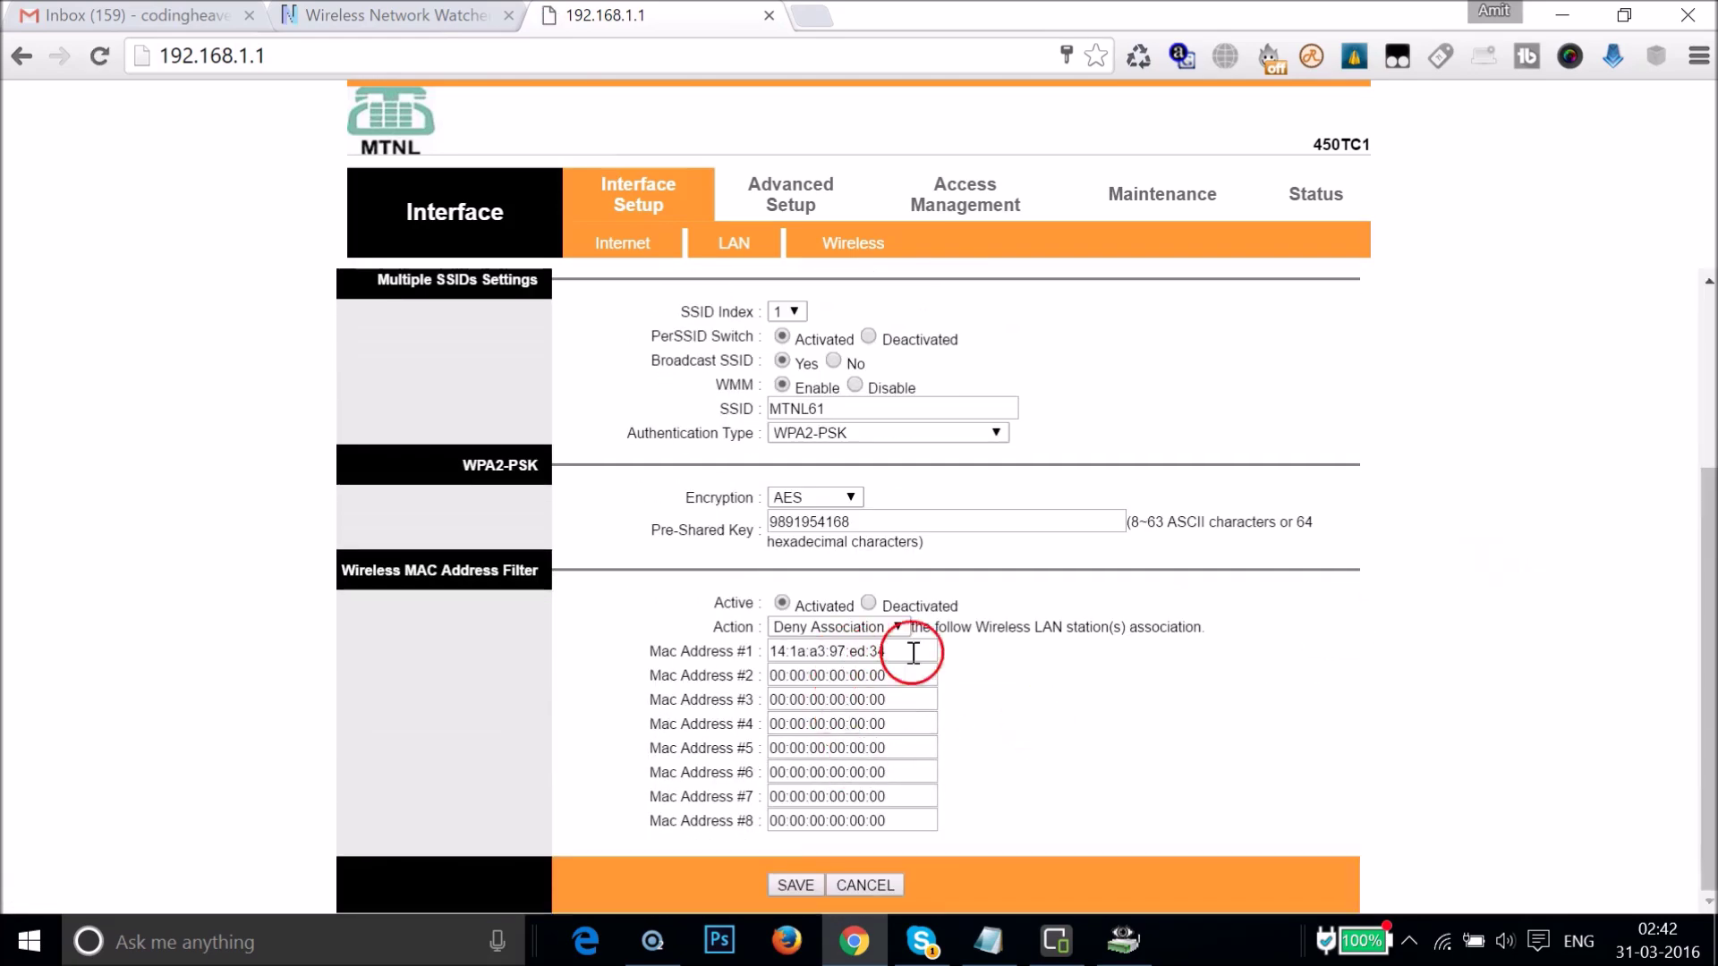
left_click(1707, 13)
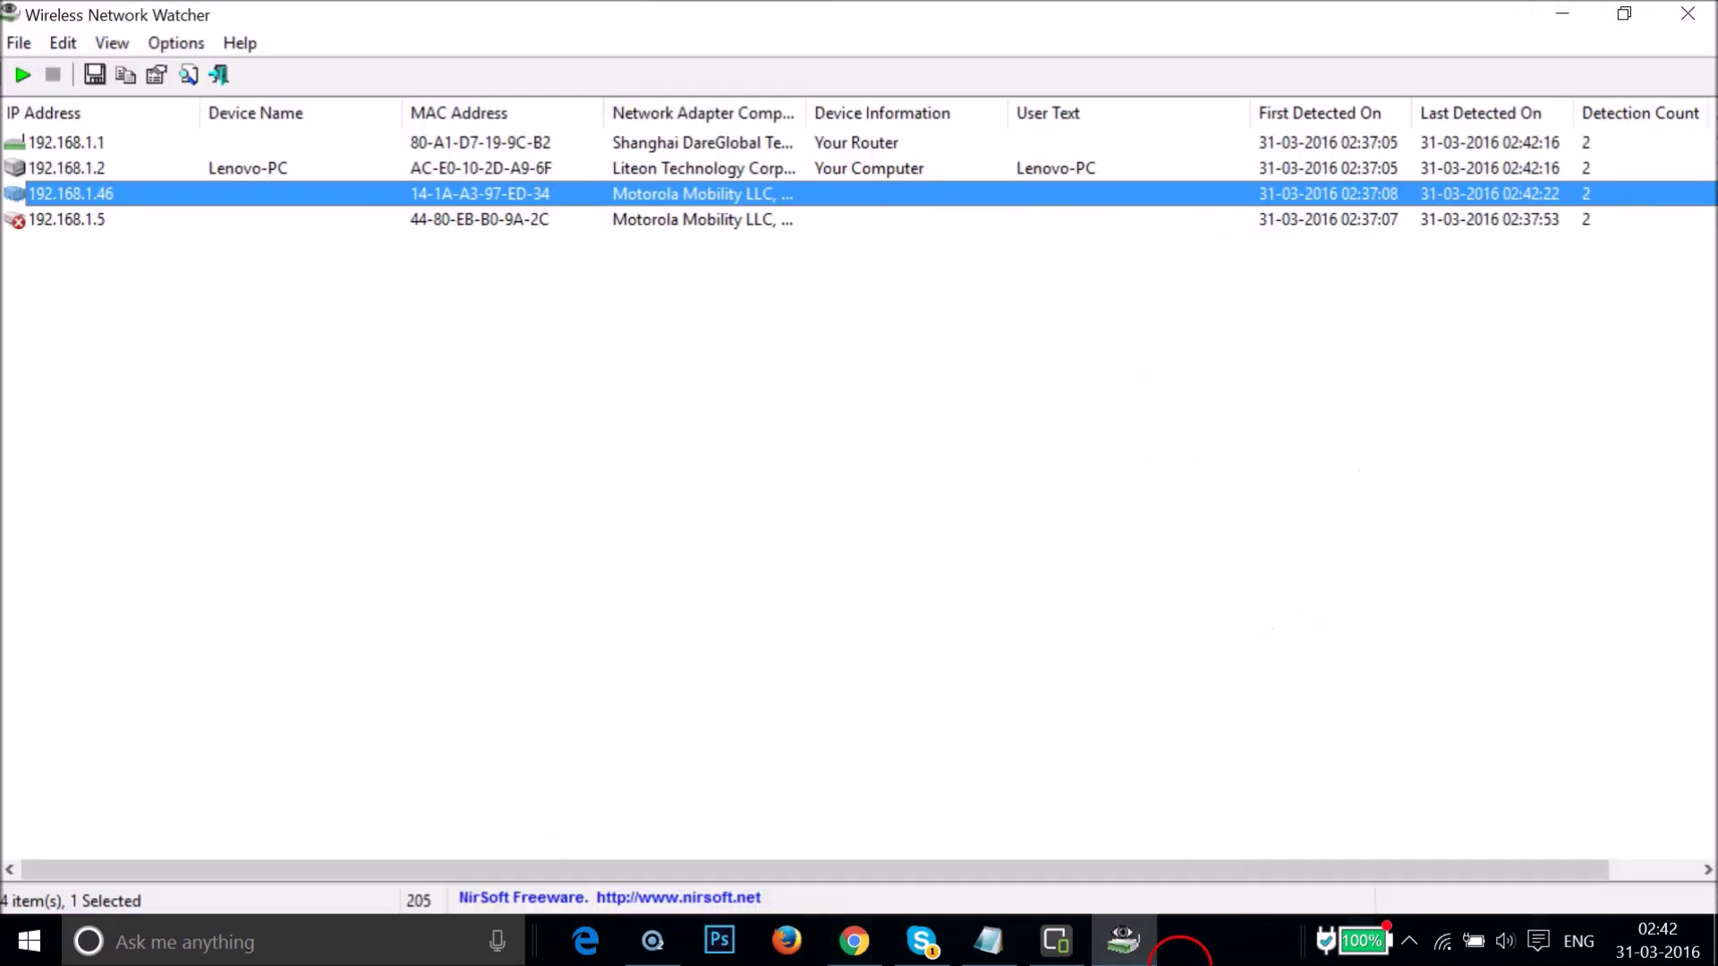
left_click(1564, 13)
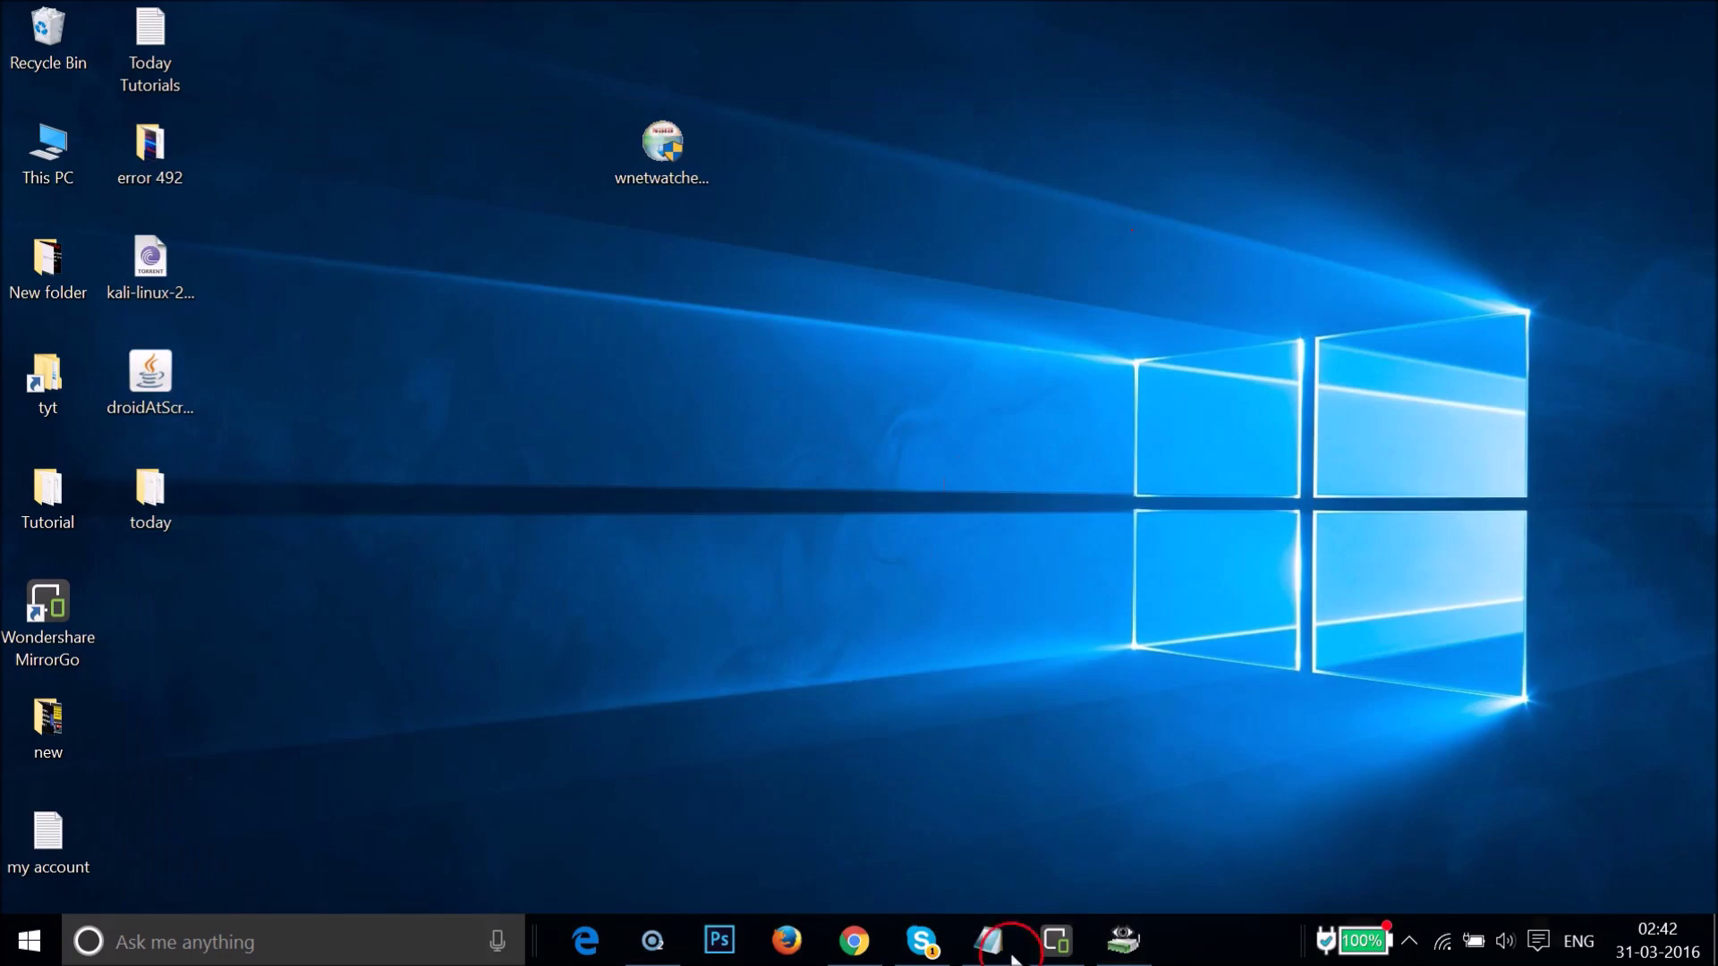
left_click(1057, 944)
left_click(1057, 946)
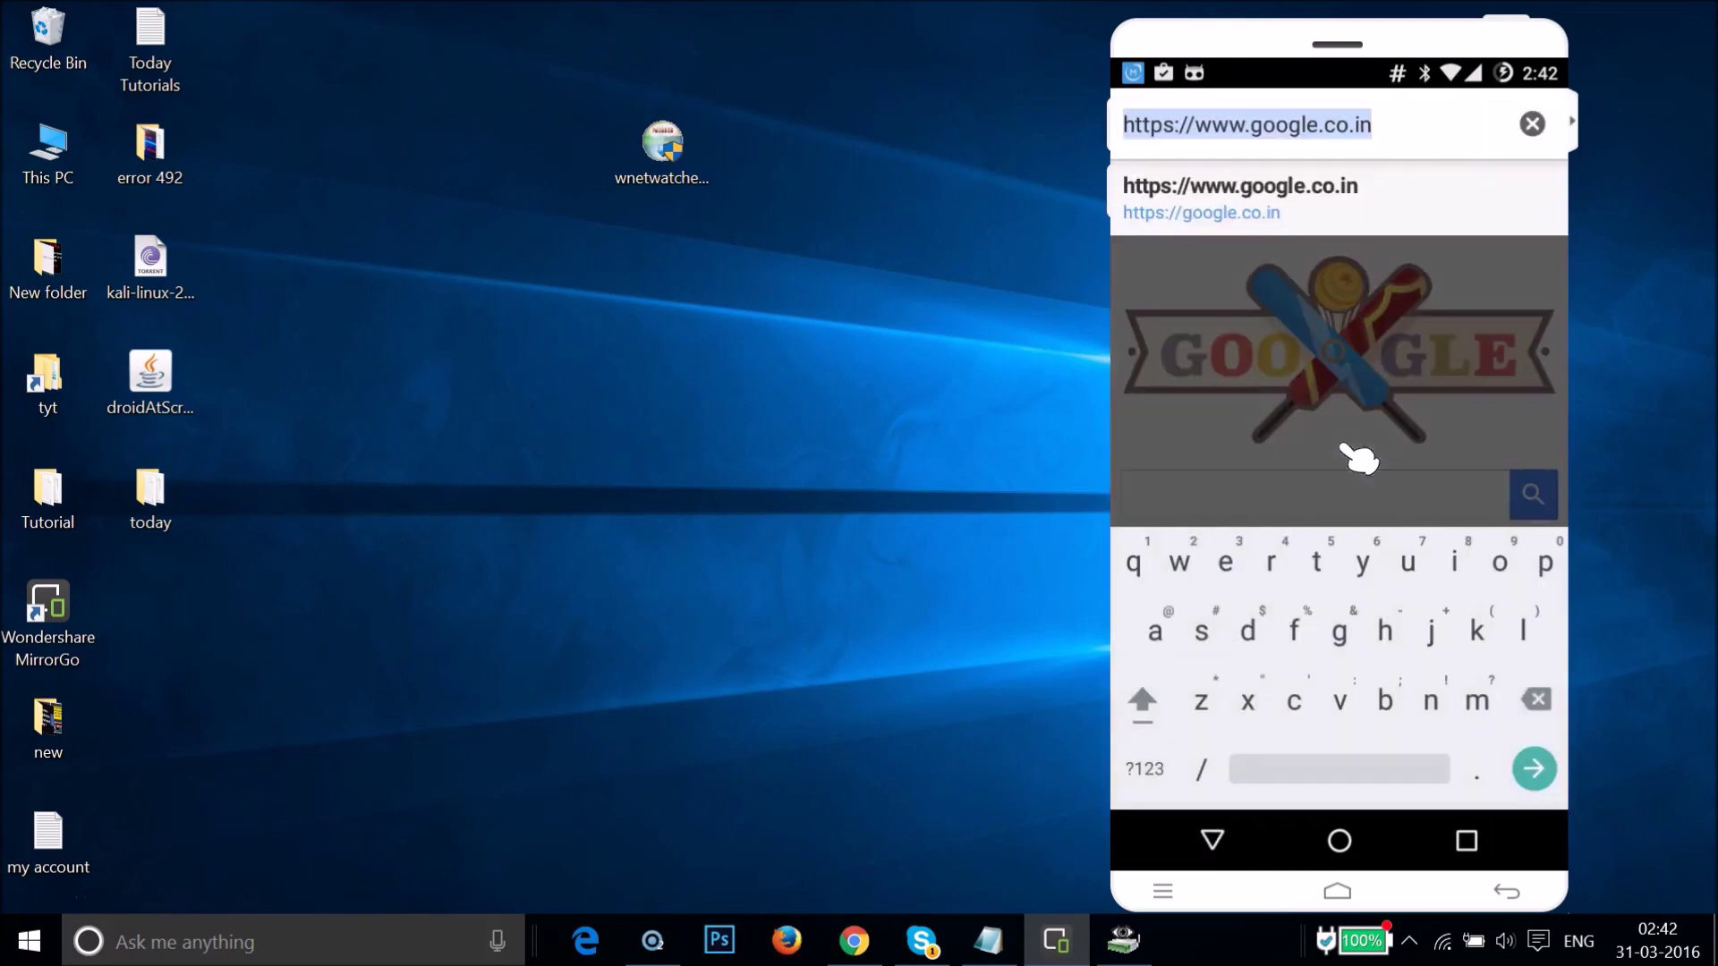
type("go")
key("Return")
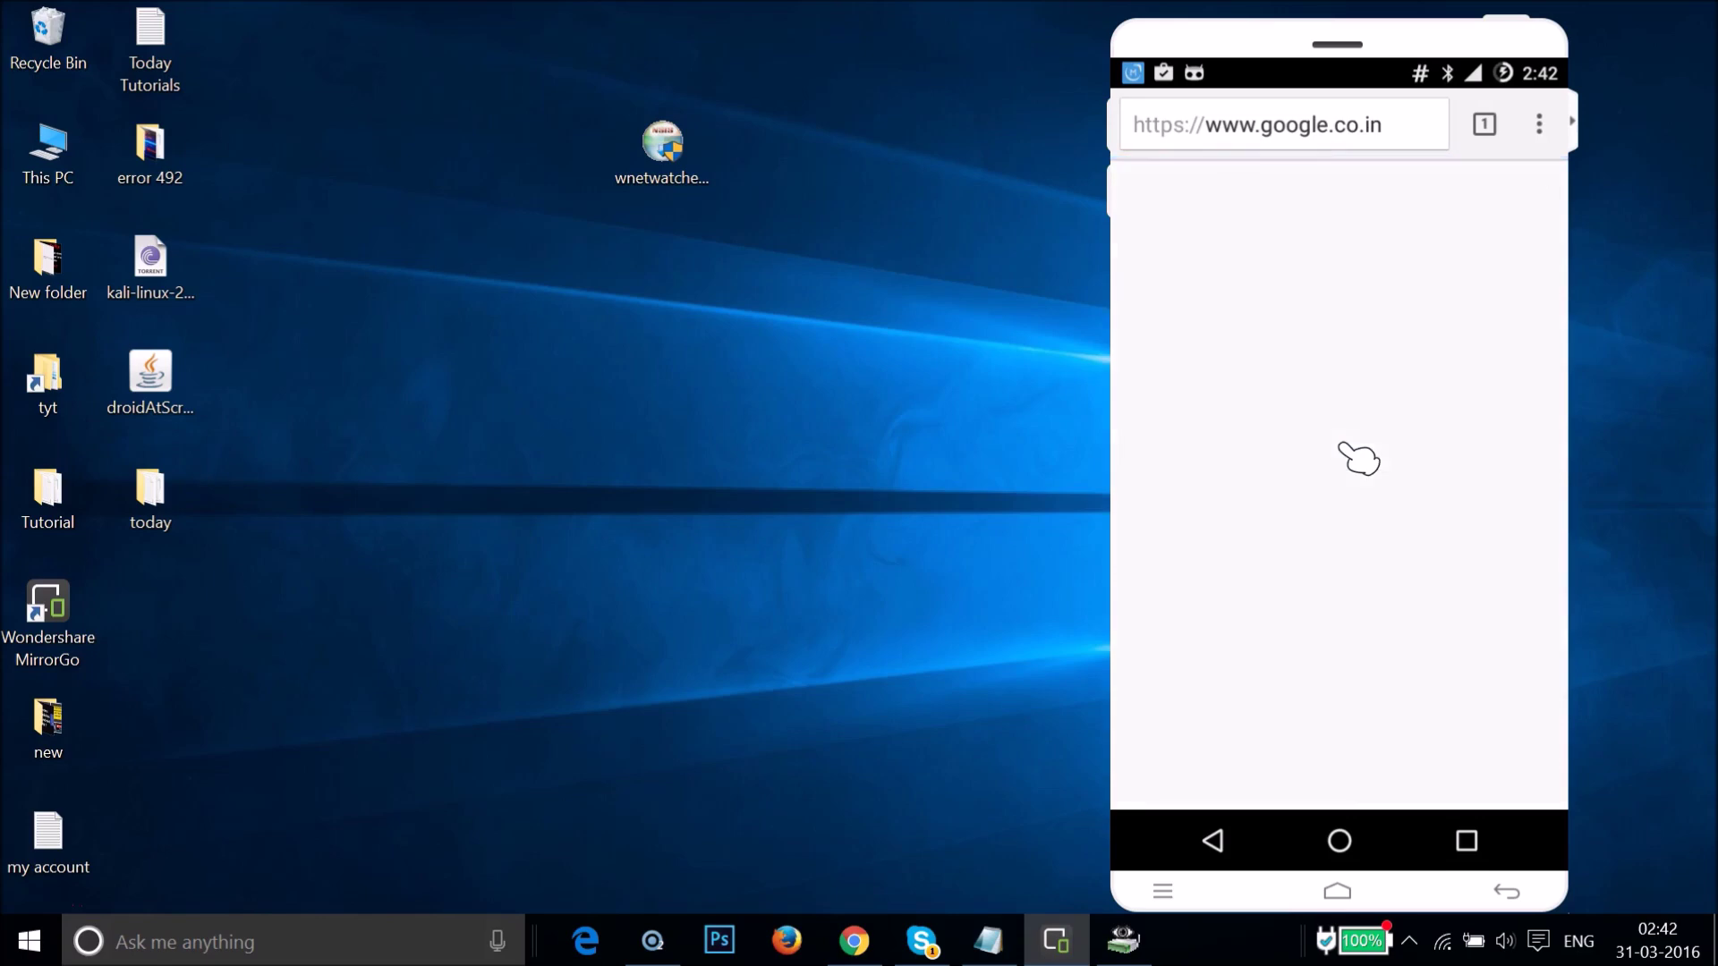
left_click(1388, 791)
left_click(1445, 355)
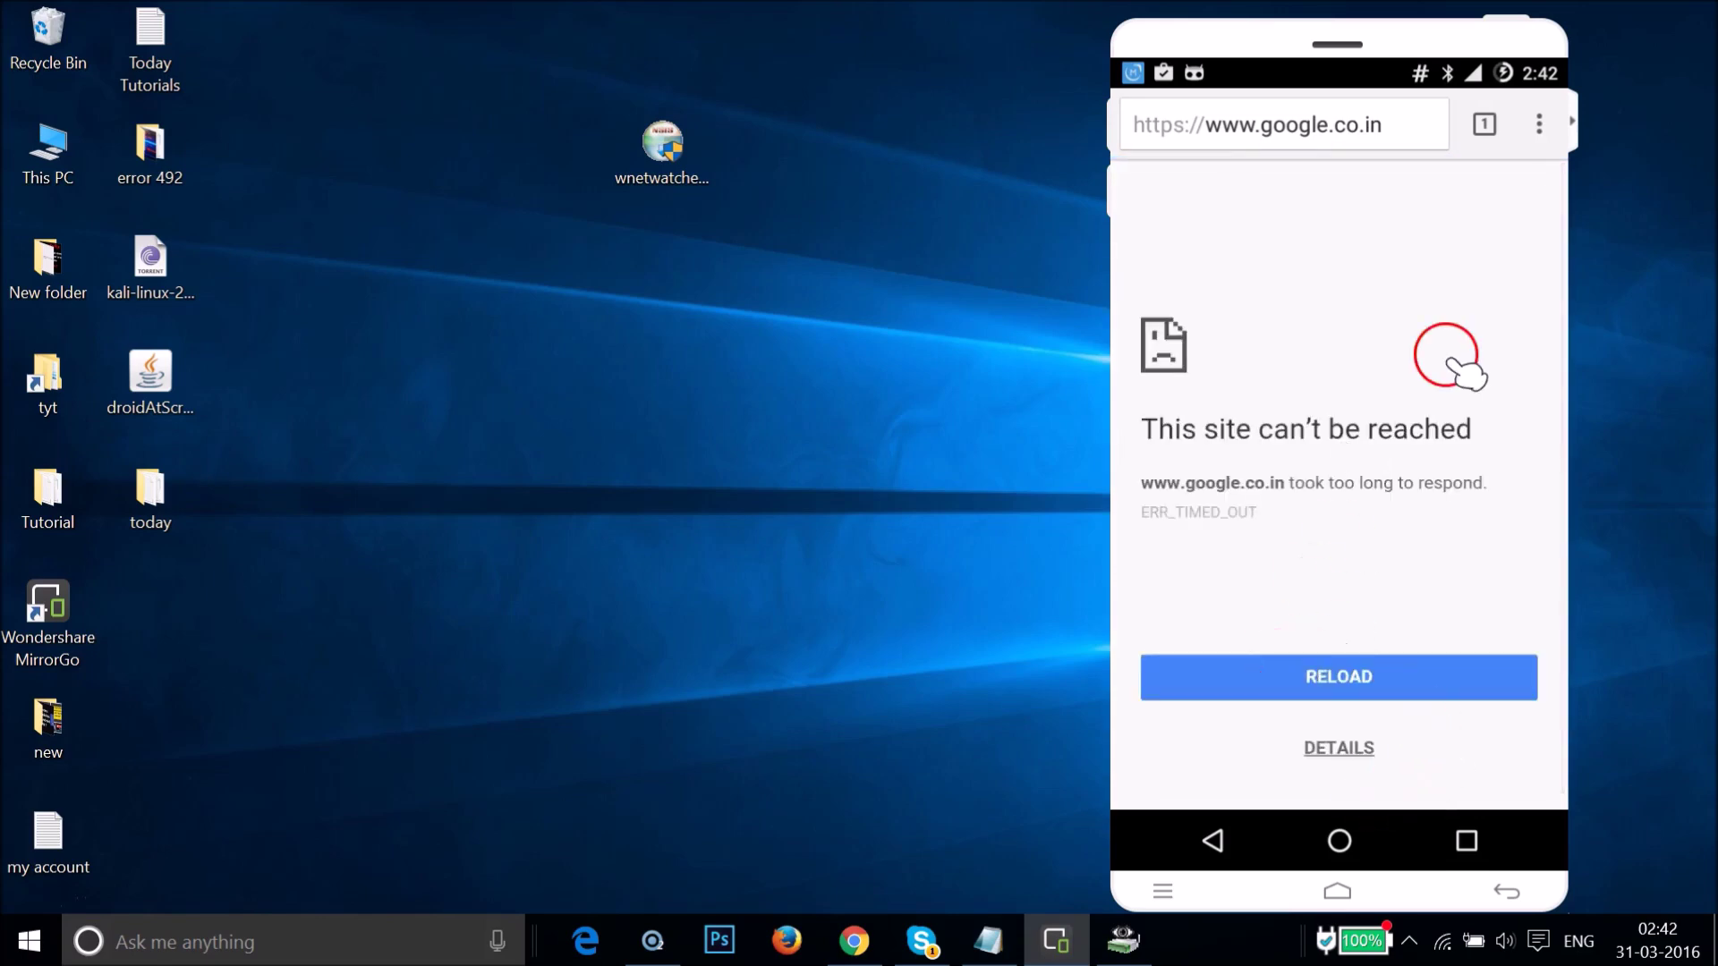
Step: Switch to the router page in Chrome and open the administrator password settings in the Maintenance section
left_click(1120, 741)
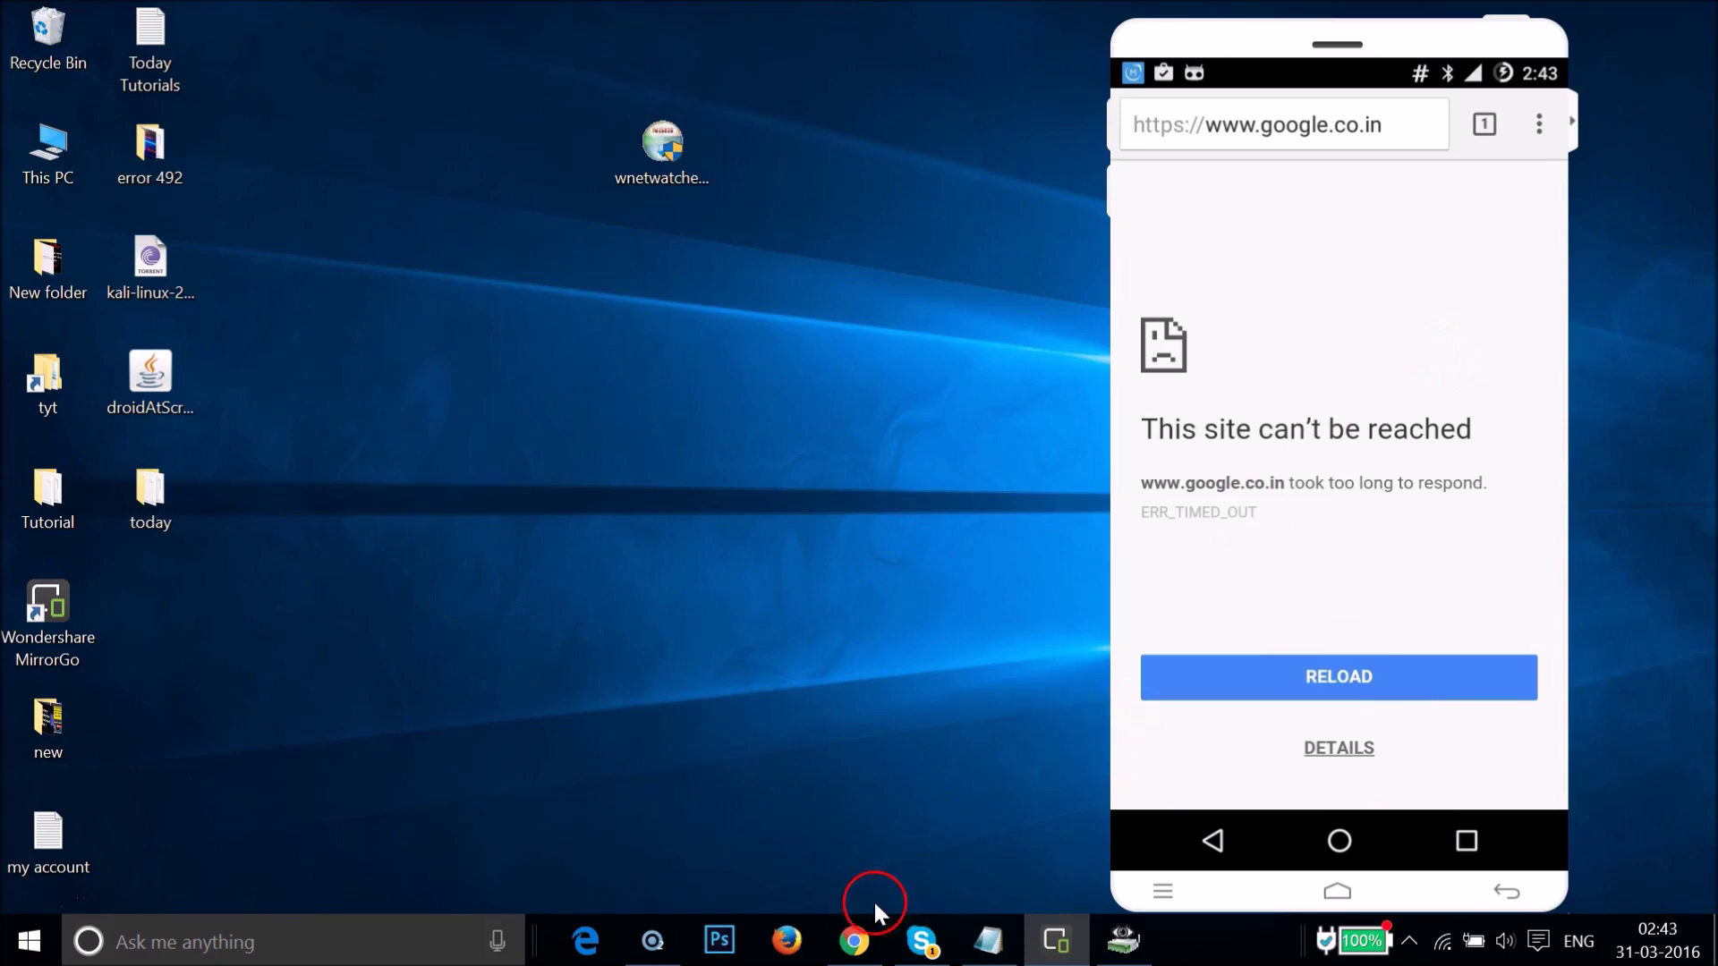
left_click(859, 942)
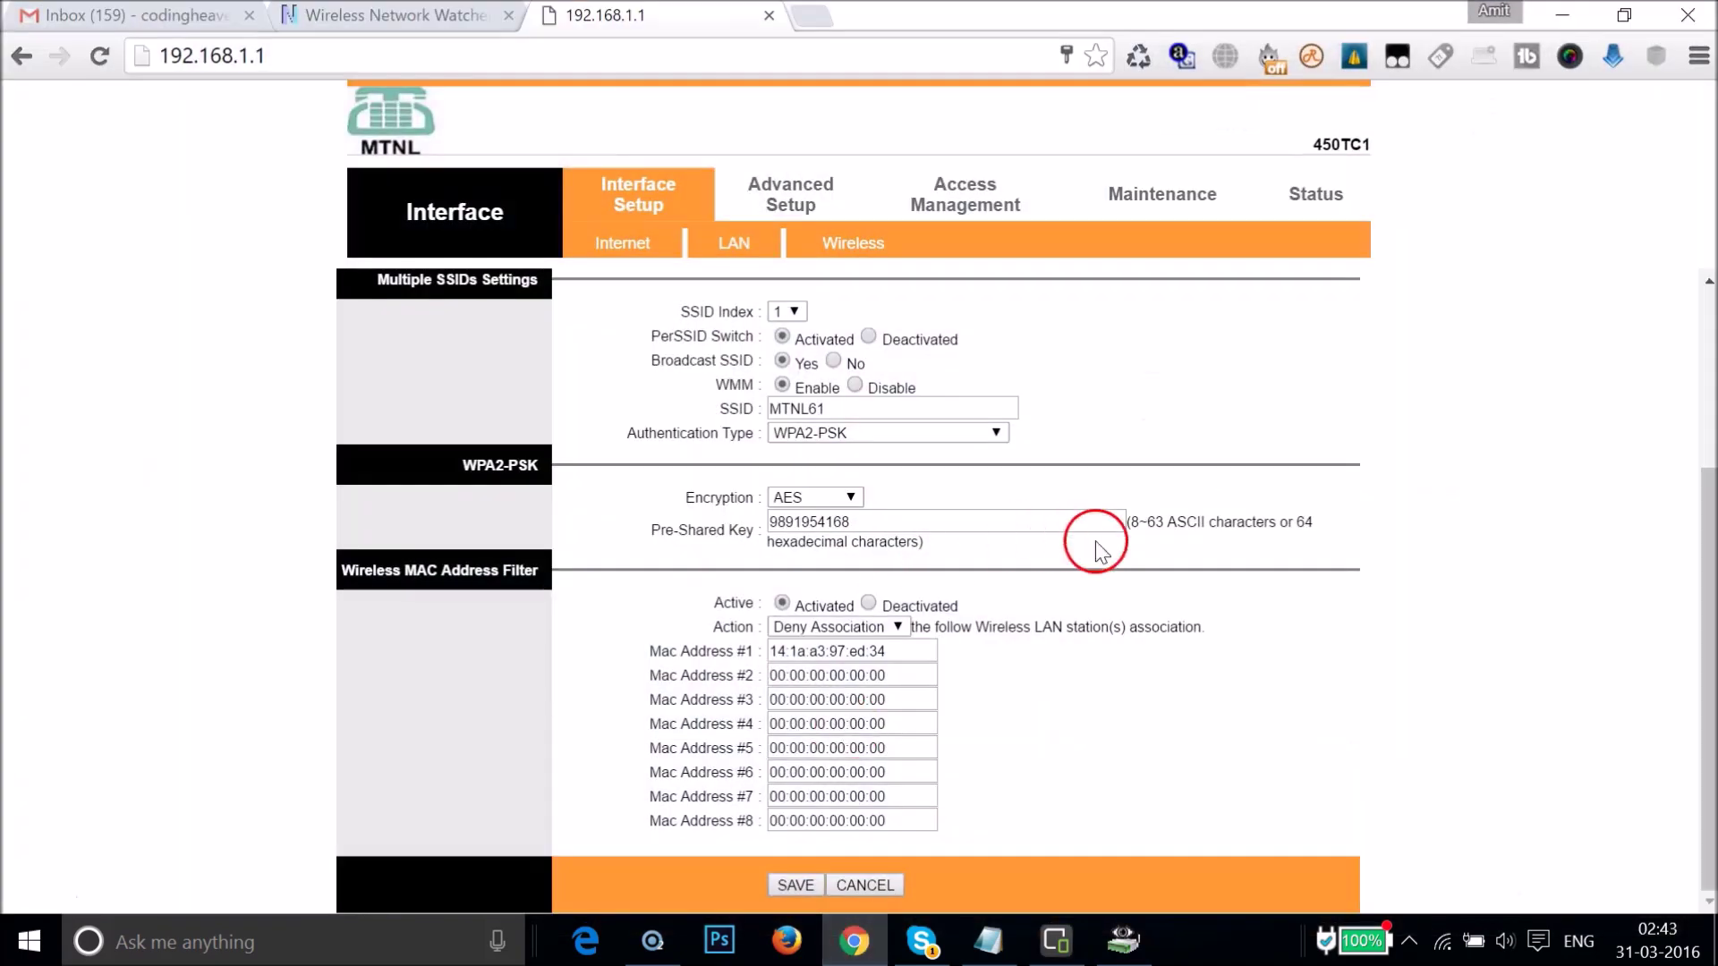
left_click(1131, 567)
left_click(1109, 636)
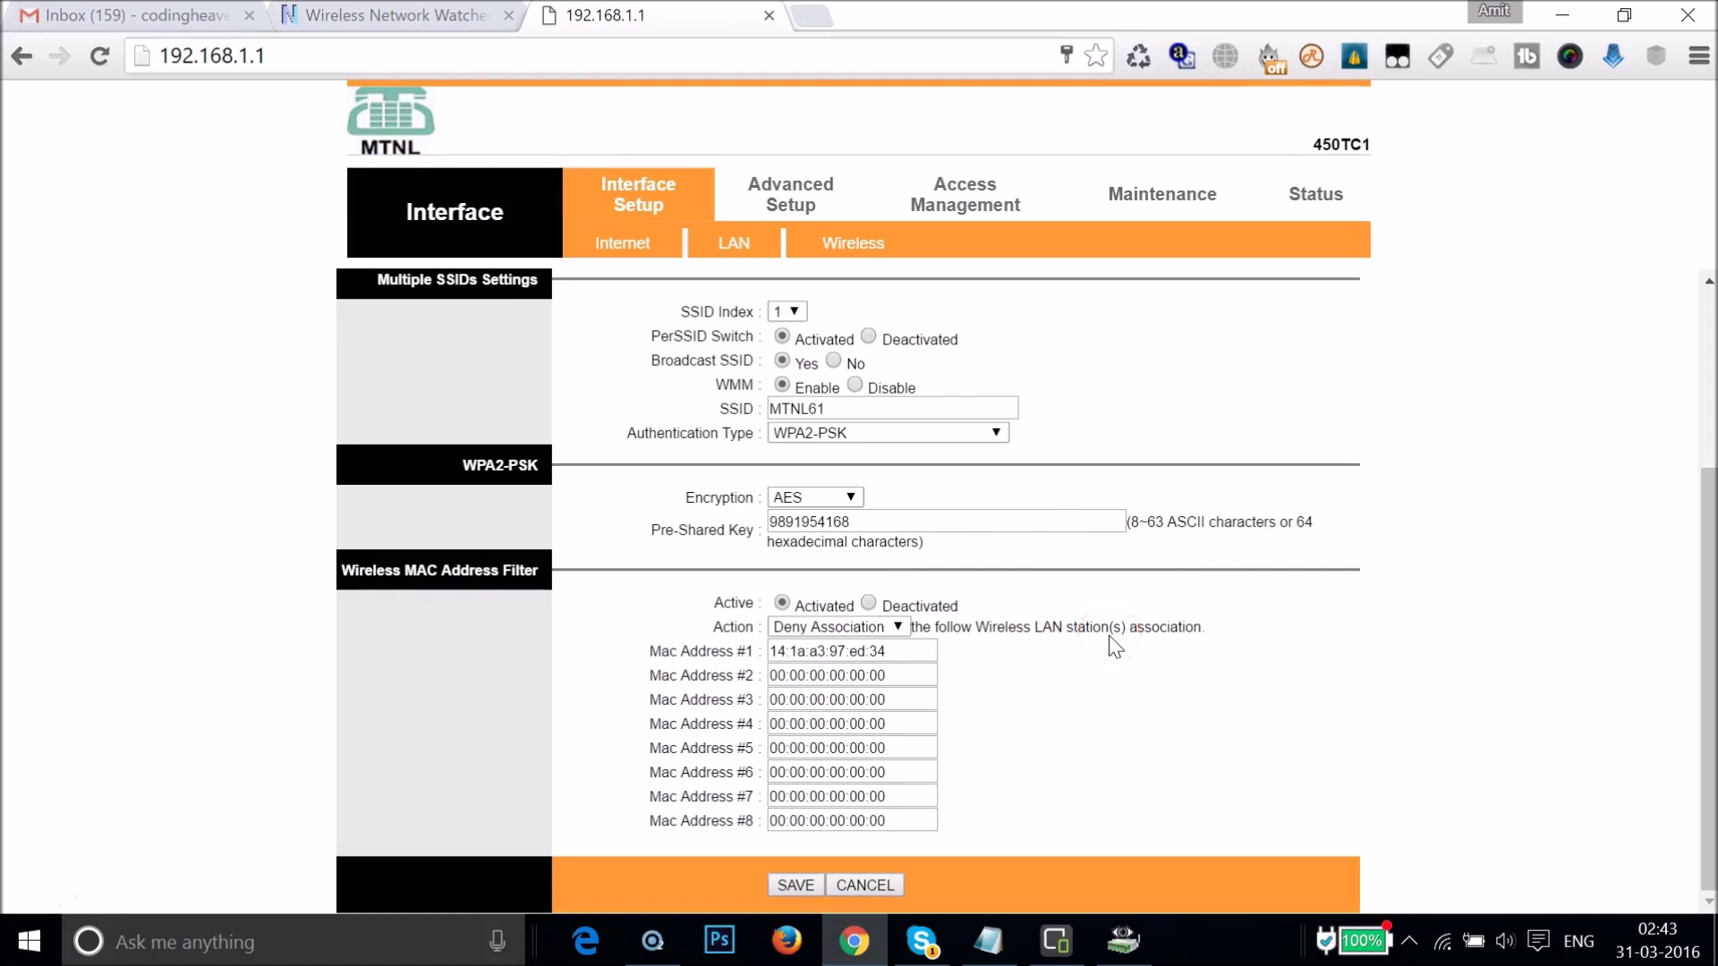
left_click_drag(1209, 622, 1307, 610)
mouse_move(1360, 353)
left_mouse_down()
mouse_move(1357, 336)
mouse_move(1233, 340)
mouse_move(1169, 257)
mouse_move(1205, 324)
left_mouse_up()
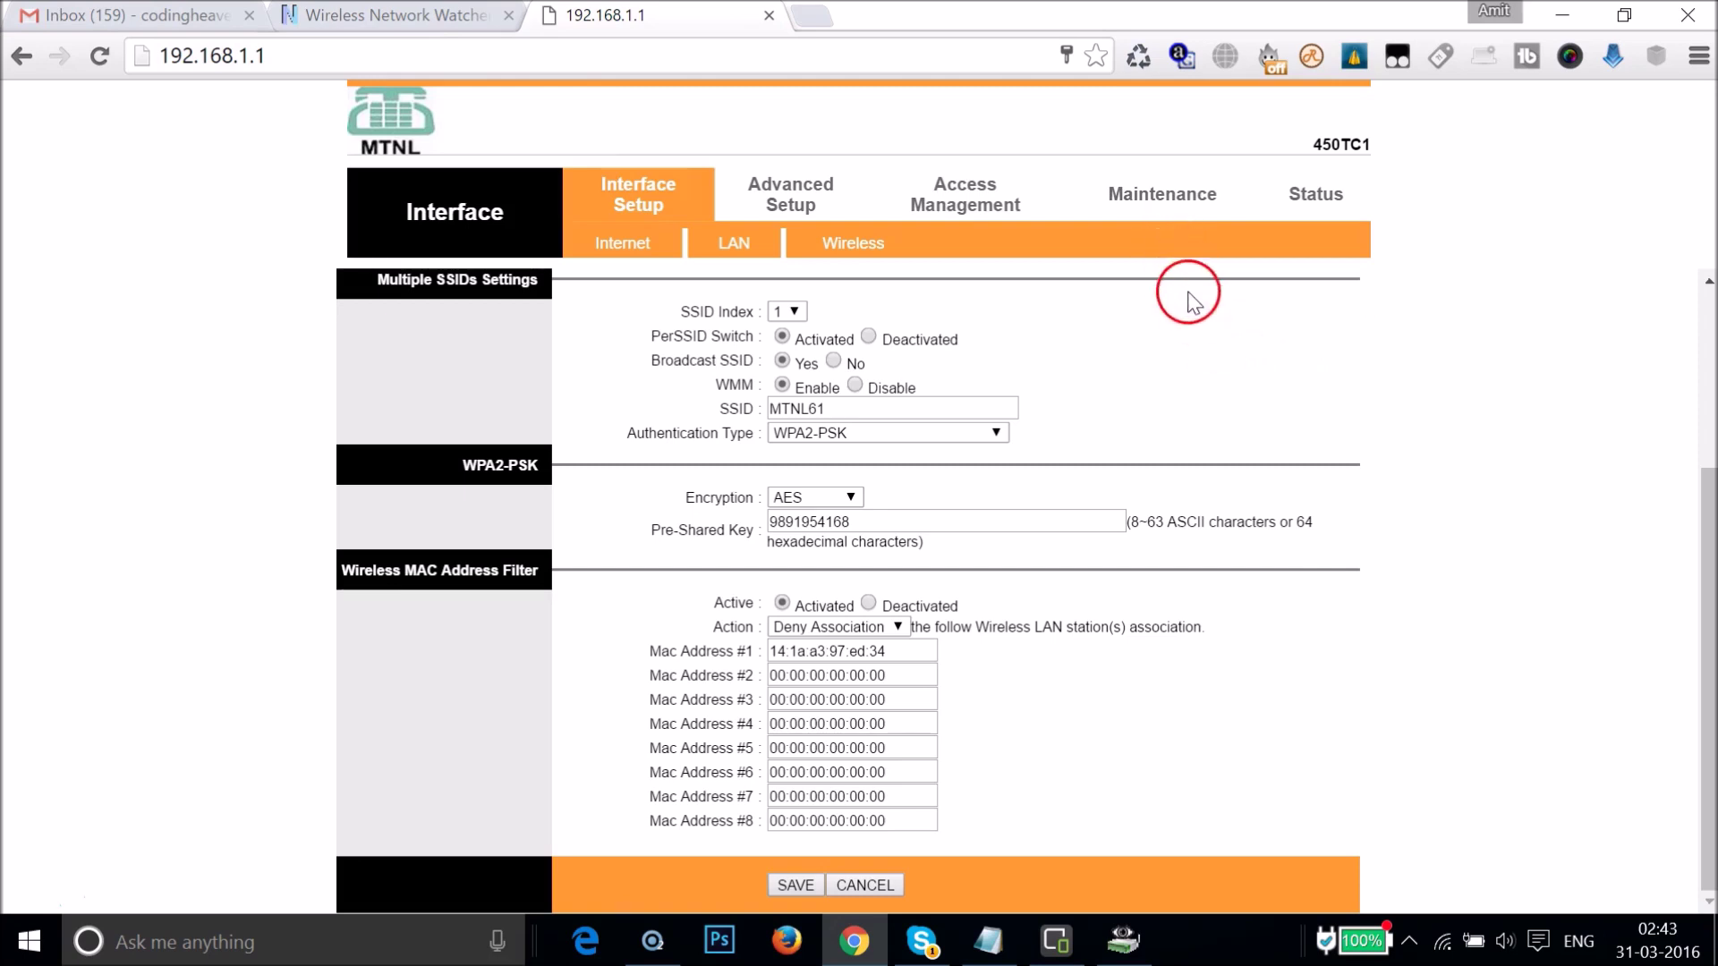
left_click(1154, 195)
mouse_move(1010, 365)
left_mouse_down()
mouse_move(928, 388)
mouse_move(824, 372)
mouse_move(728, 388)
mouse_move(906, 368)
left_mouse_up()
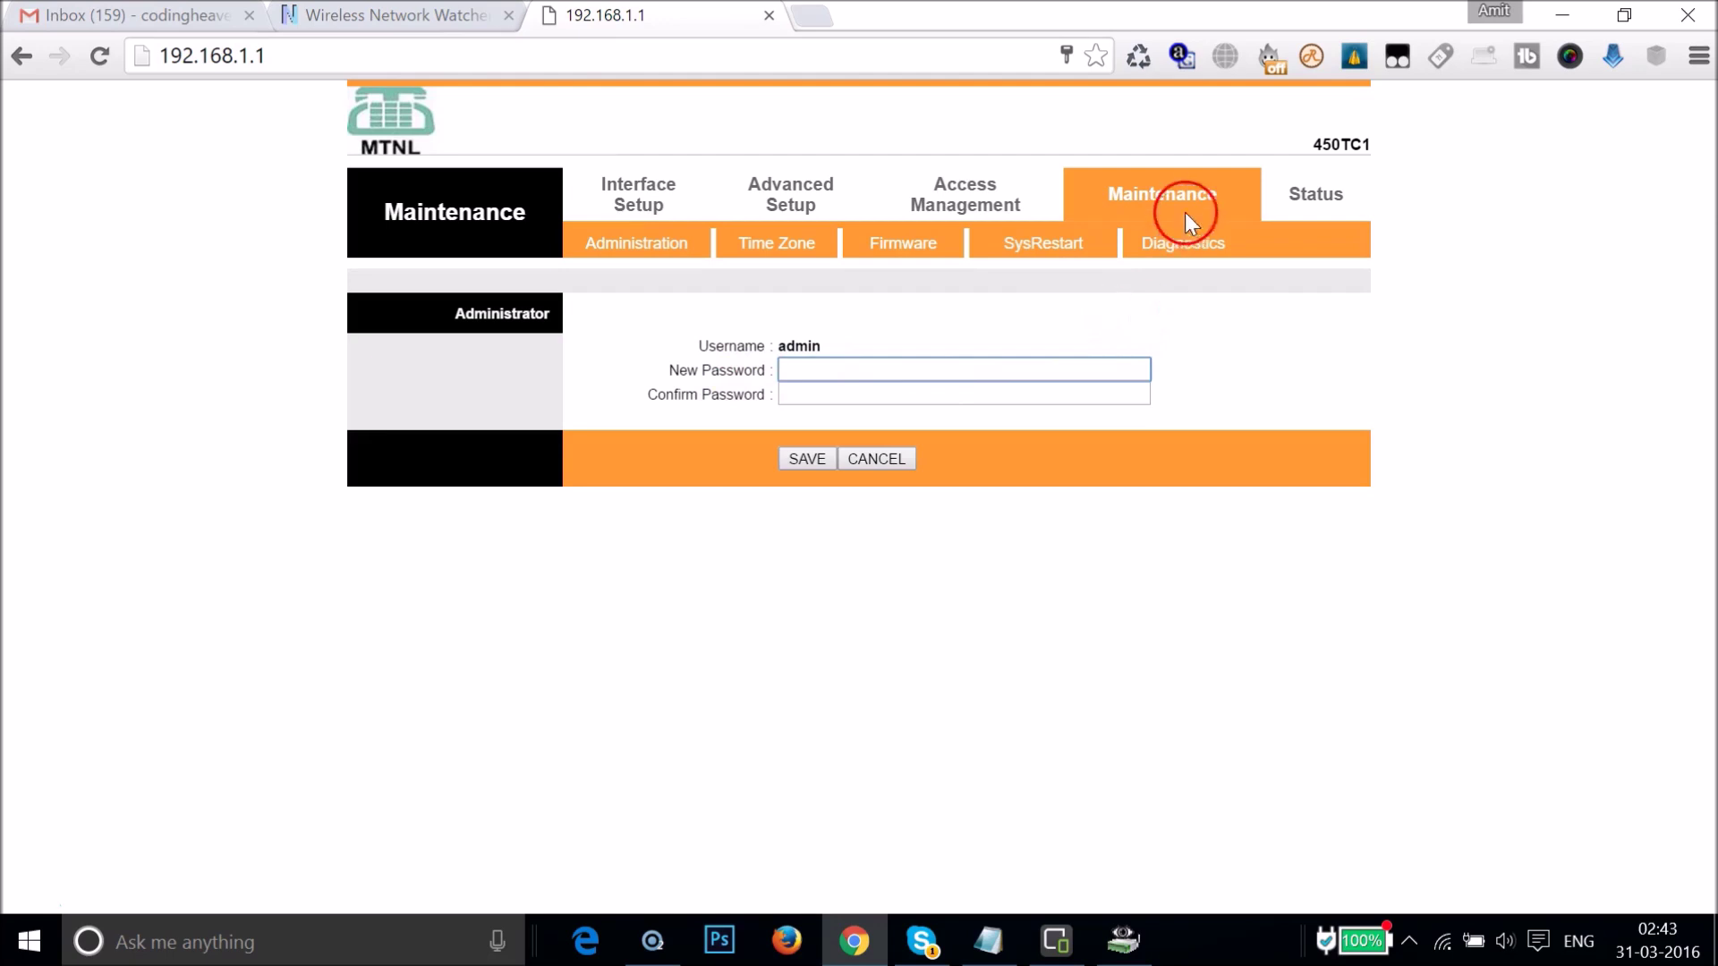
Step: Return to the router's wireless interface settings and examine the WPA2-PSK encryption type and pre-shared key
left_click(636, 213)
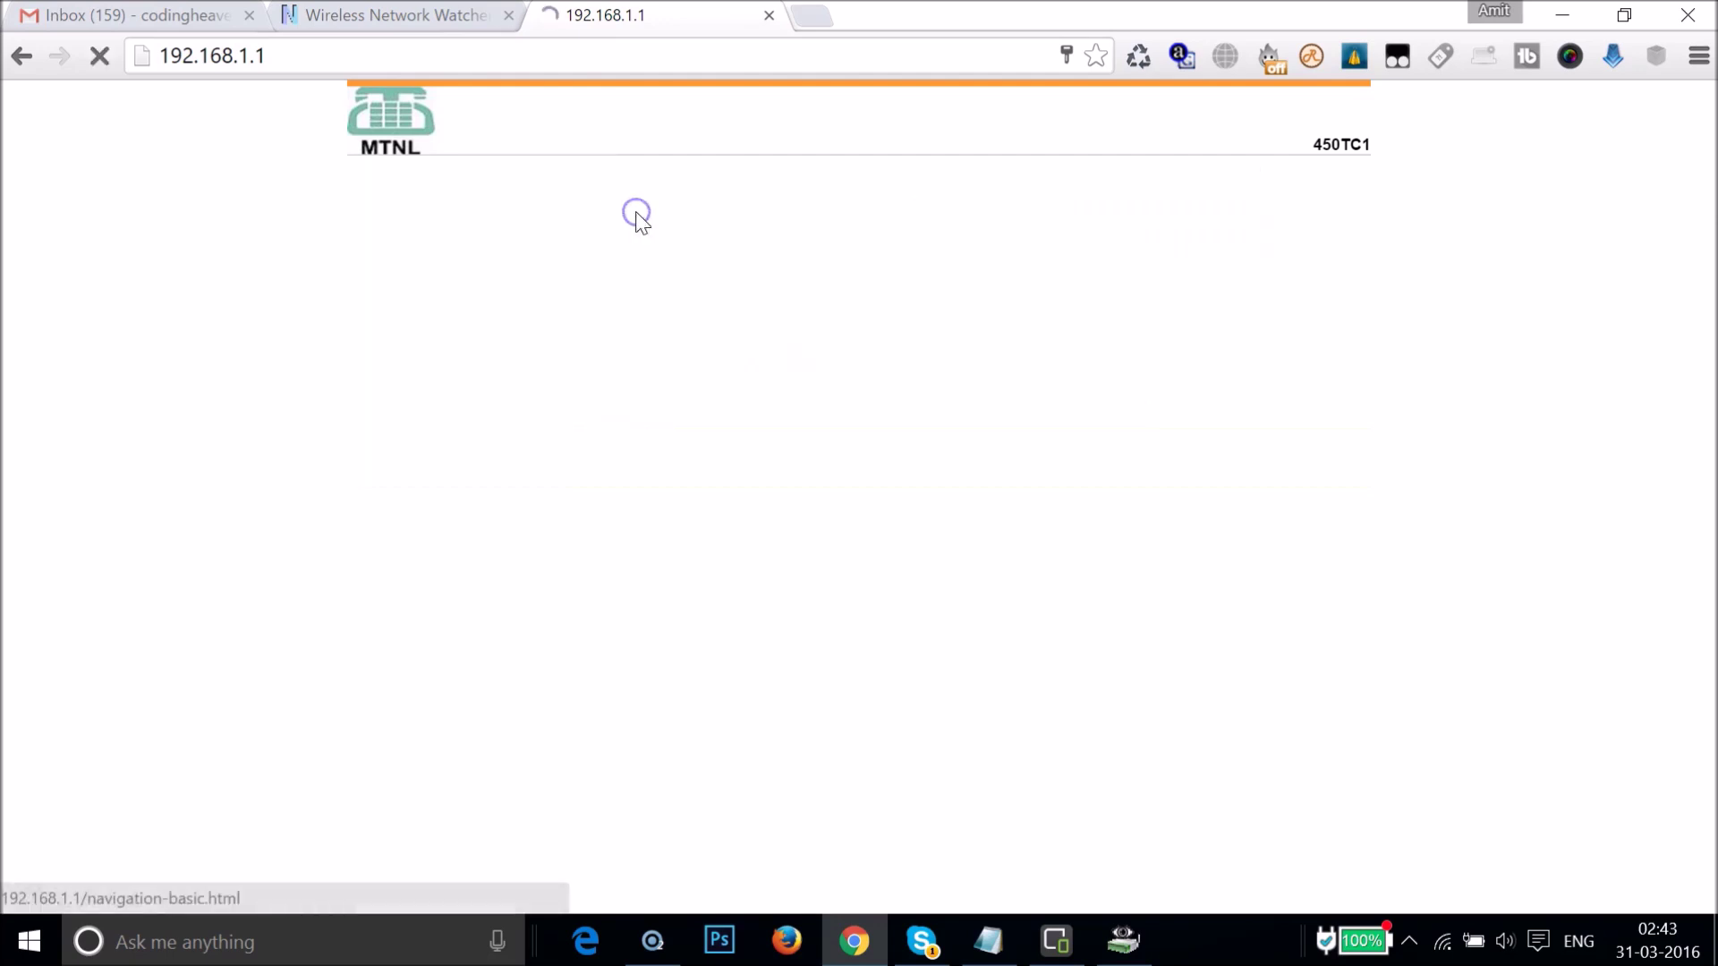
left_click(826, 251)
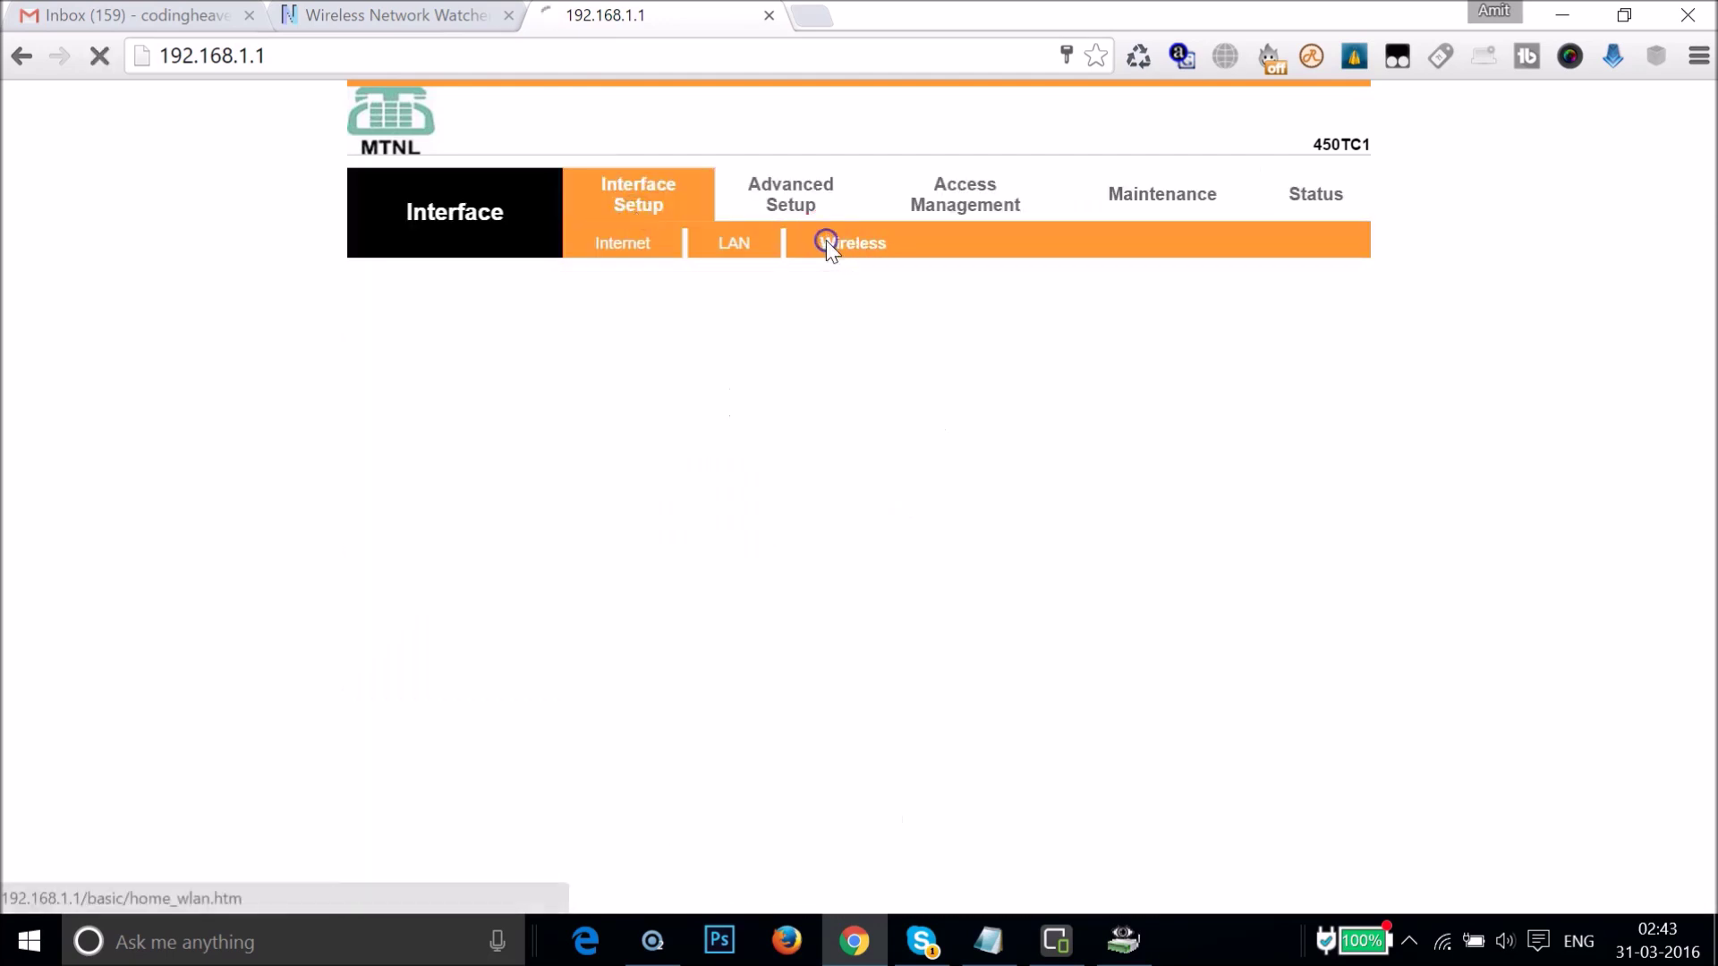
scroll(1221, 450, "down", 3)
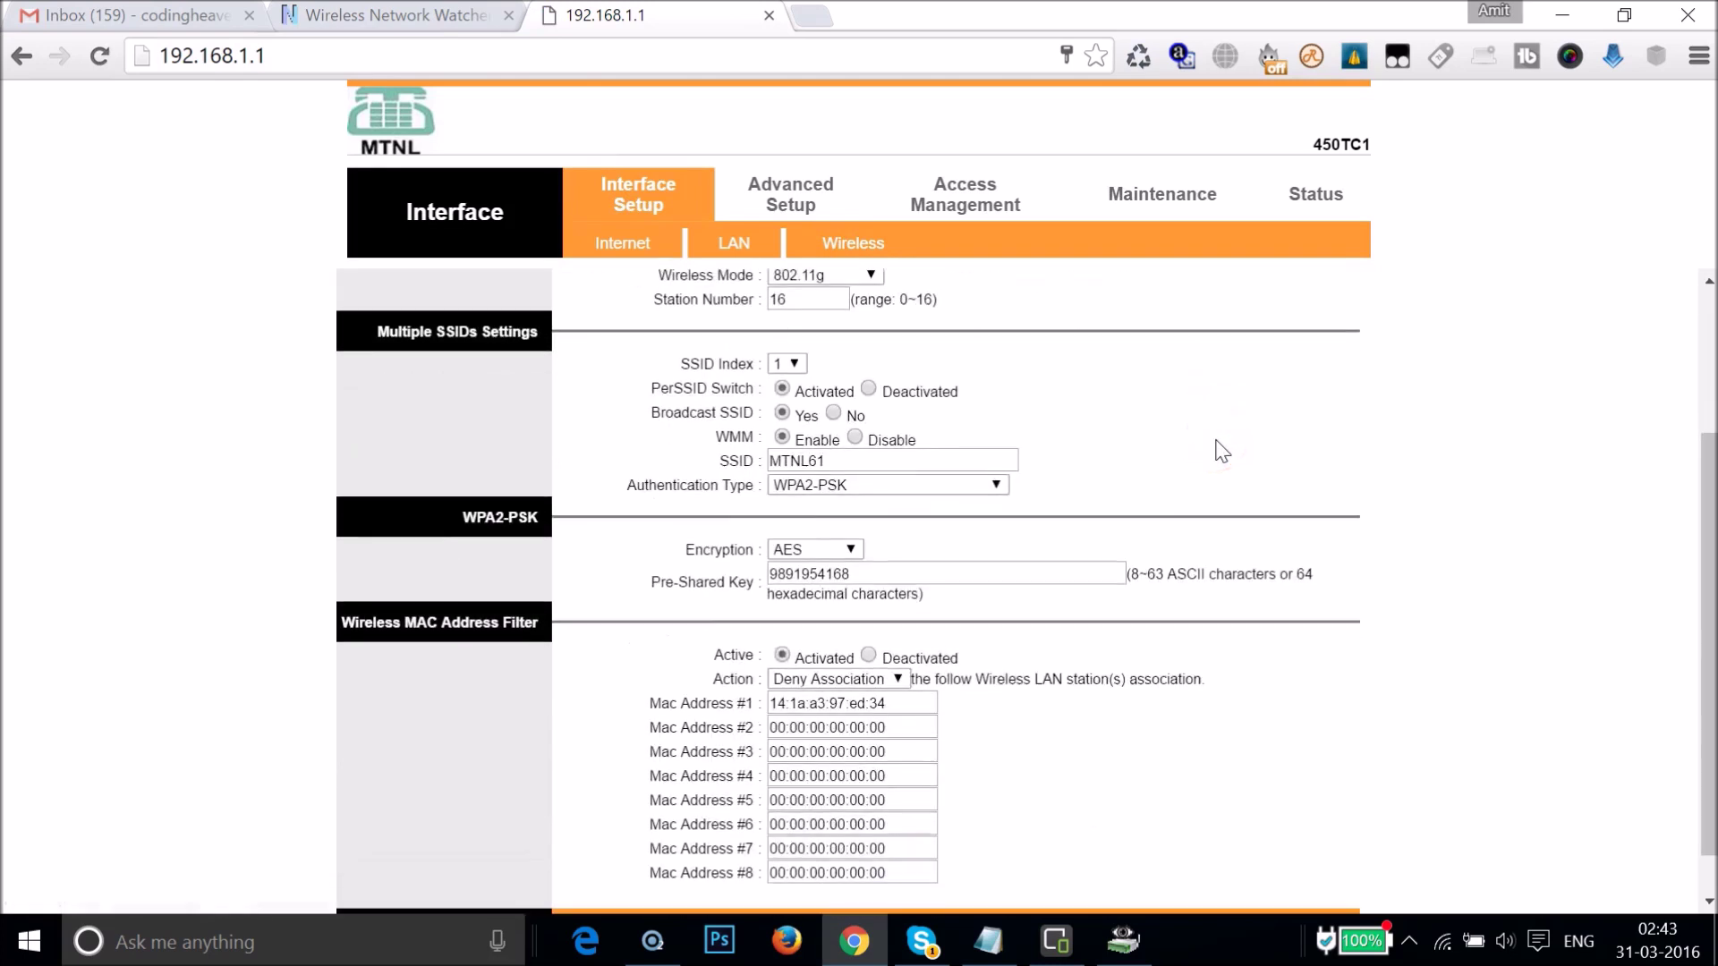
left_click(870, 473)
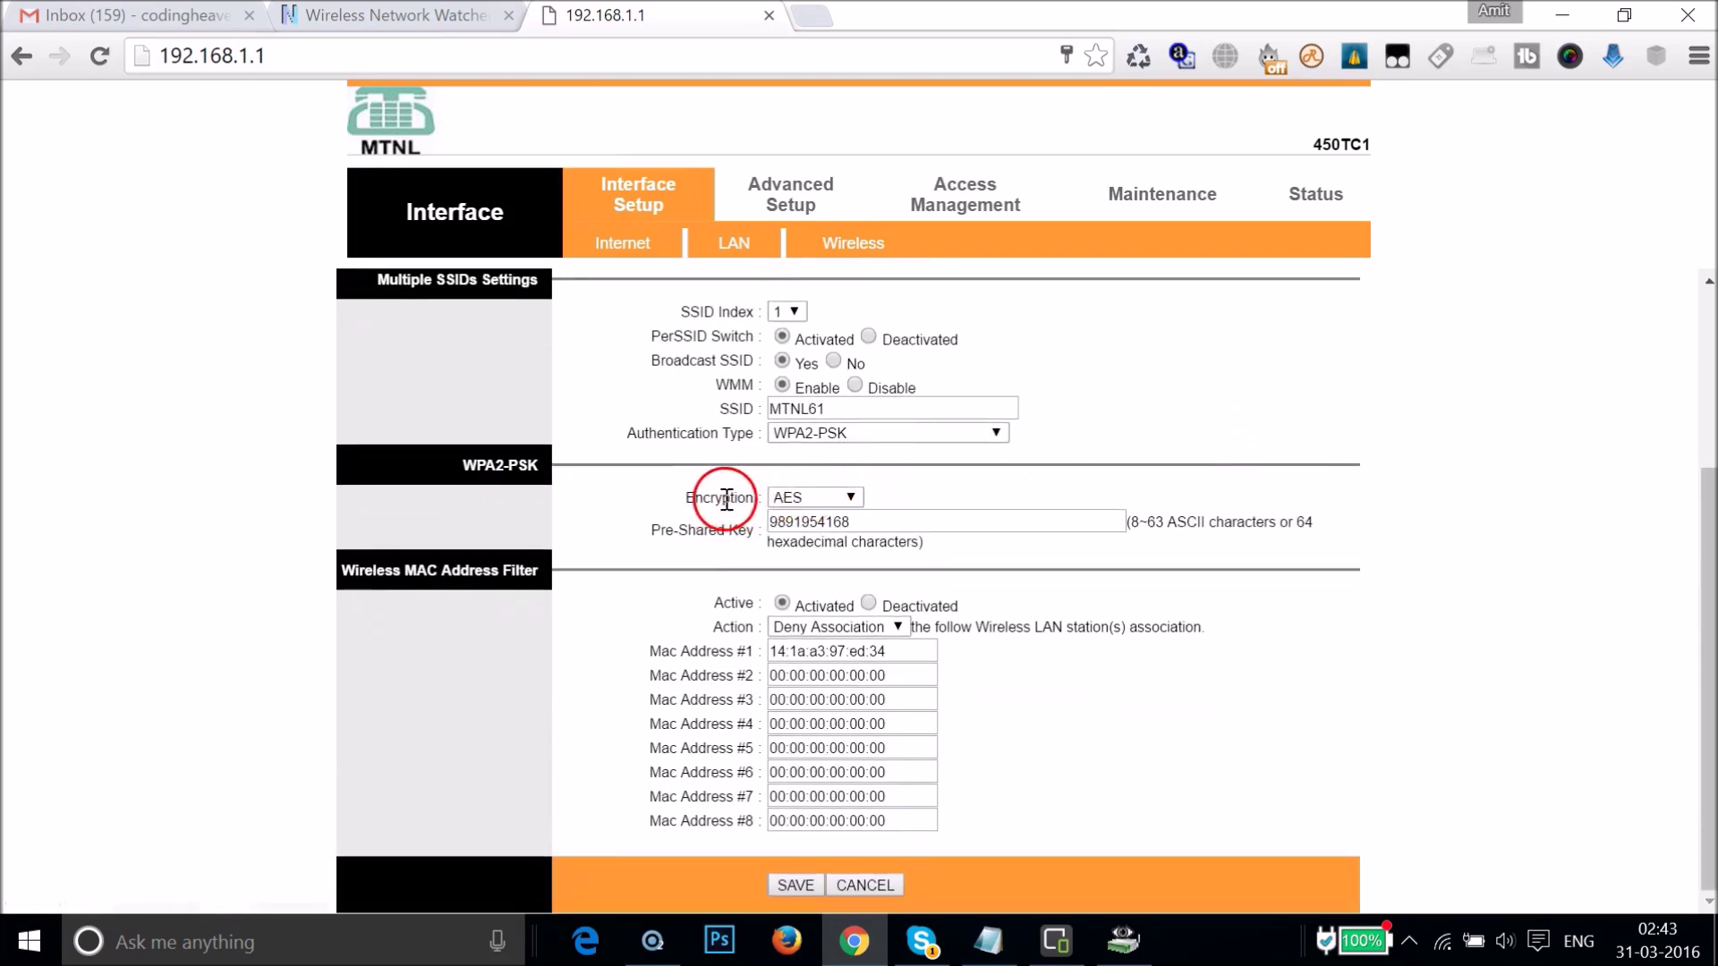
left_click(793, 499)
left_click(794, 497)
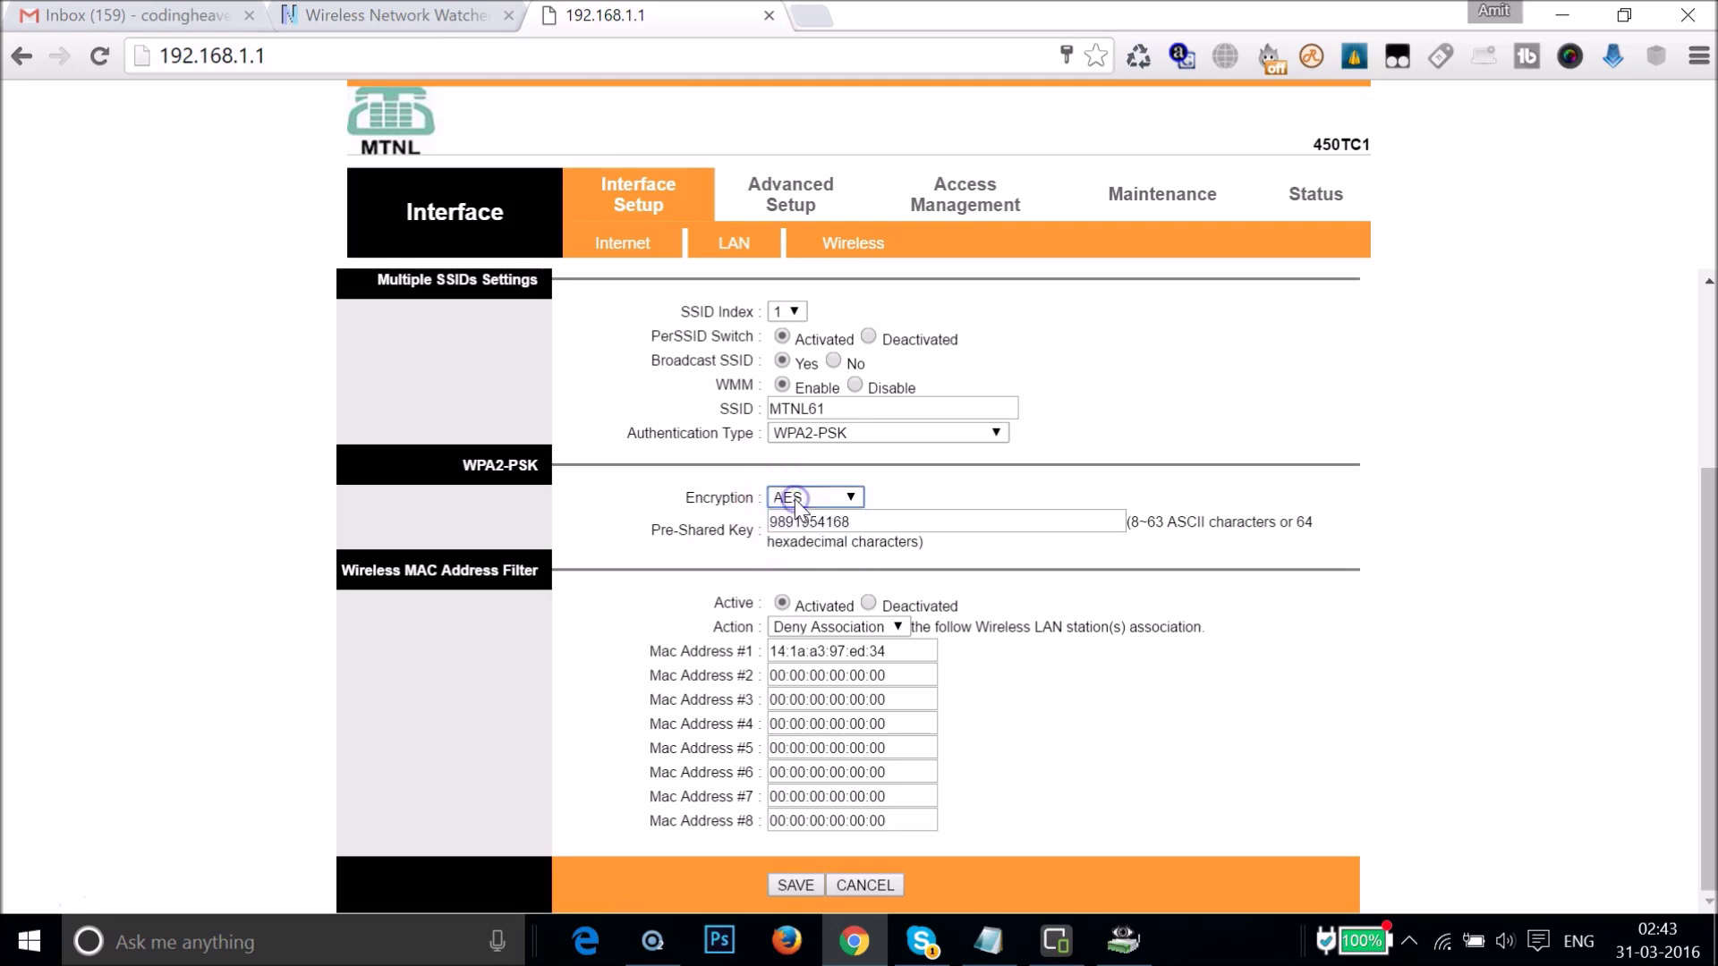
left_click(843, 498)
left_click(844, 499)
left_click(693, 534)
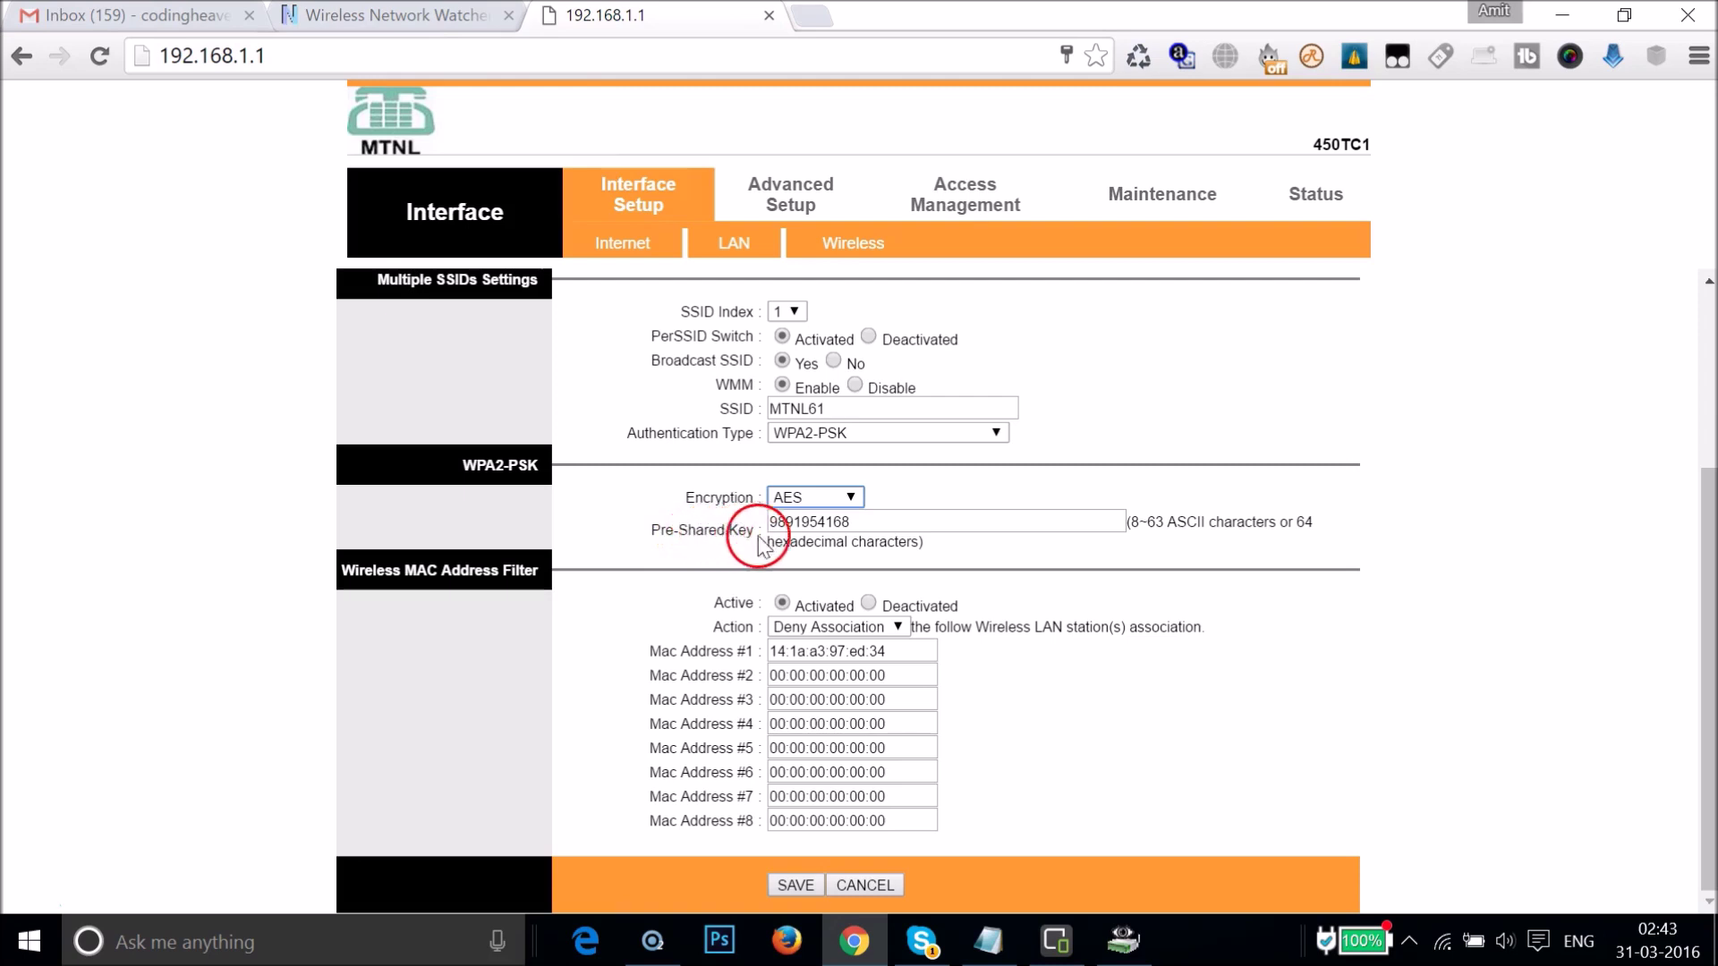
left_click(941, 520)
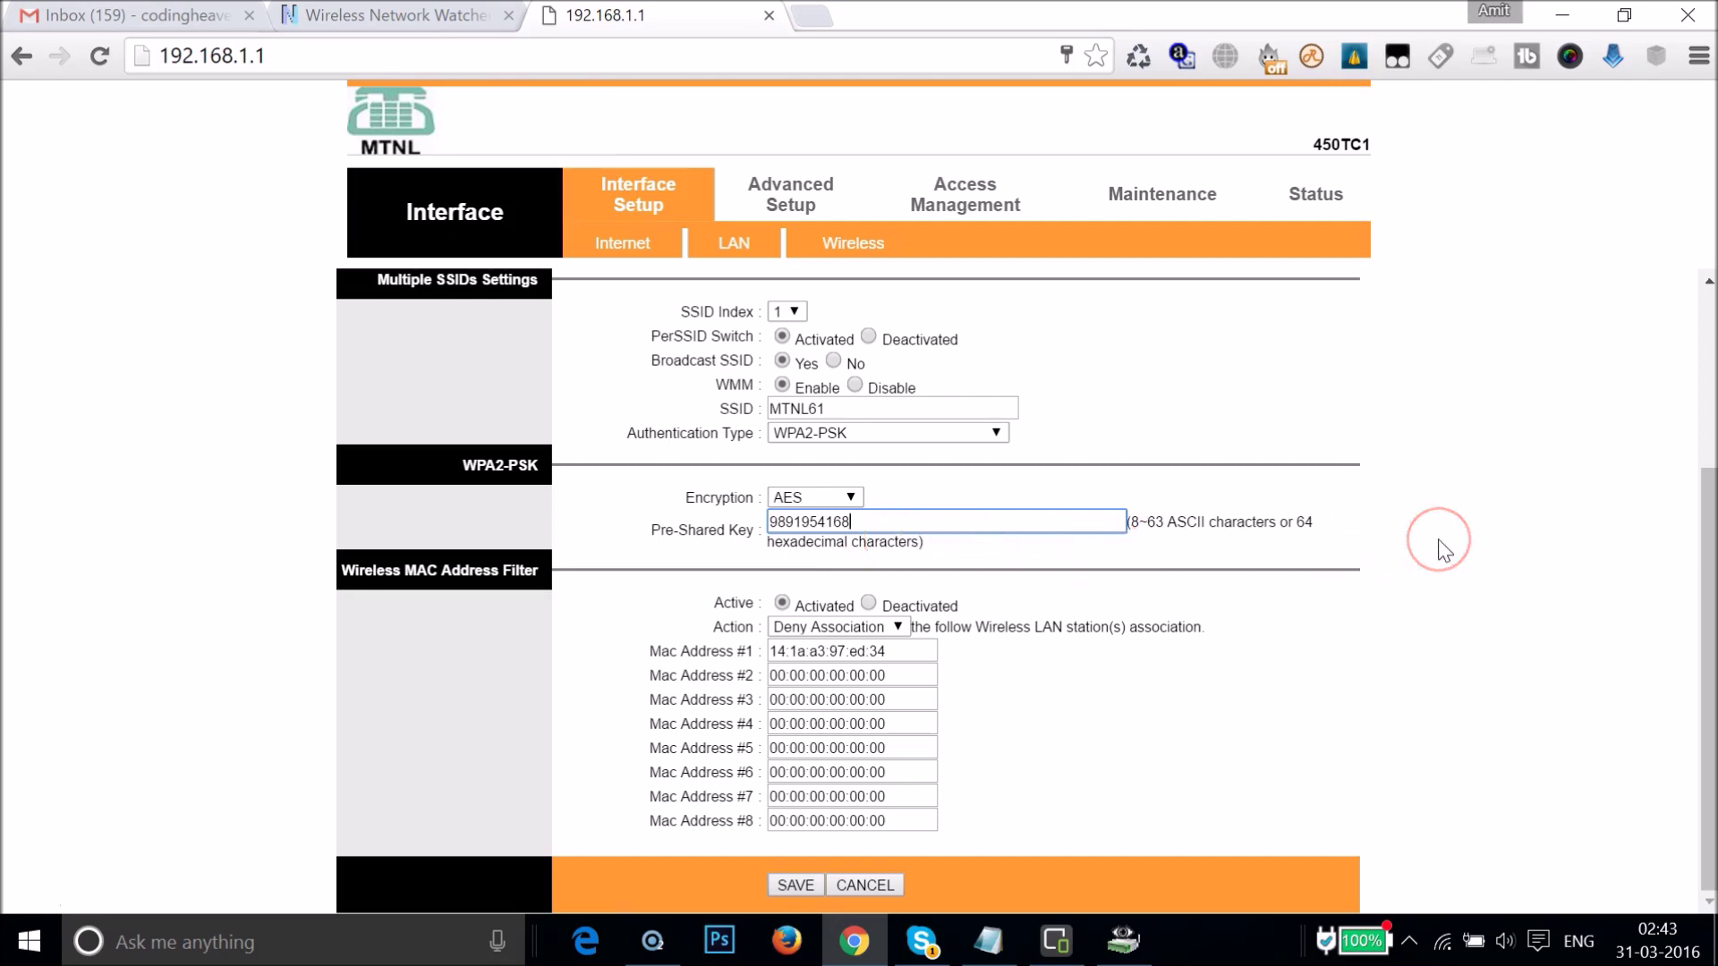
scroll(1445, 549, "up", 3)
scroll(1445, 549, "down", 3)
Step: Switch to Wireless Network Watcher, check the status of the listed devices, and clear the selection of 192.168.1.46
left_click(1123, 943)
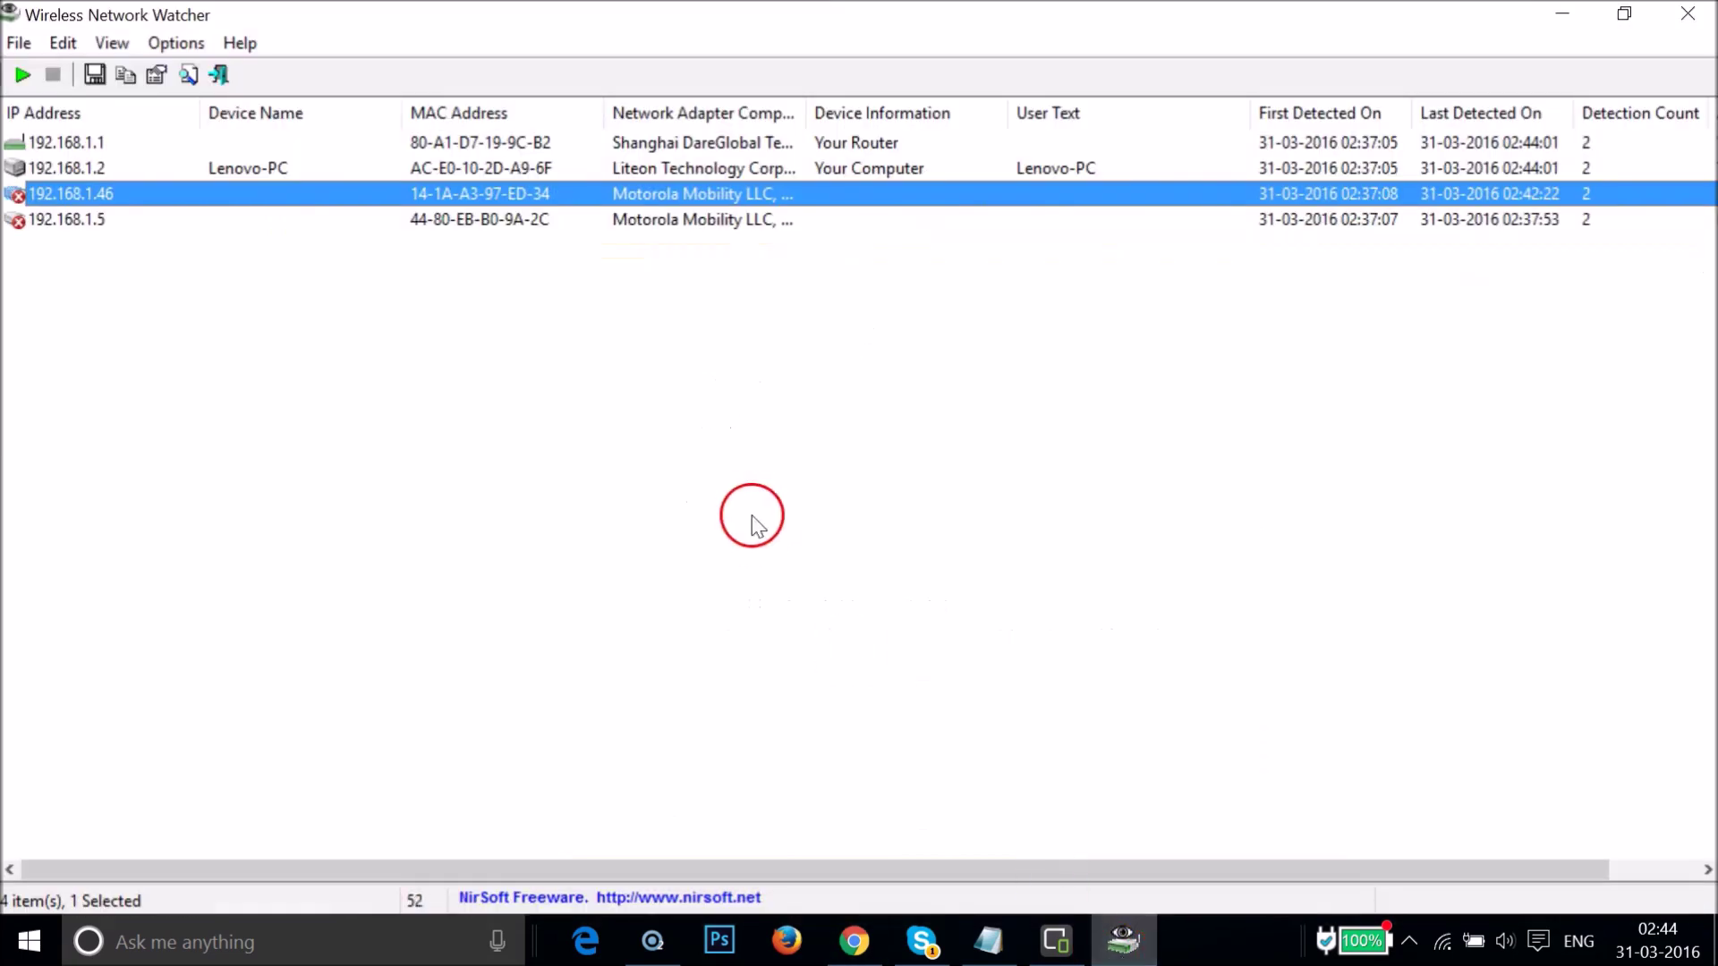
left_click(598, 399)
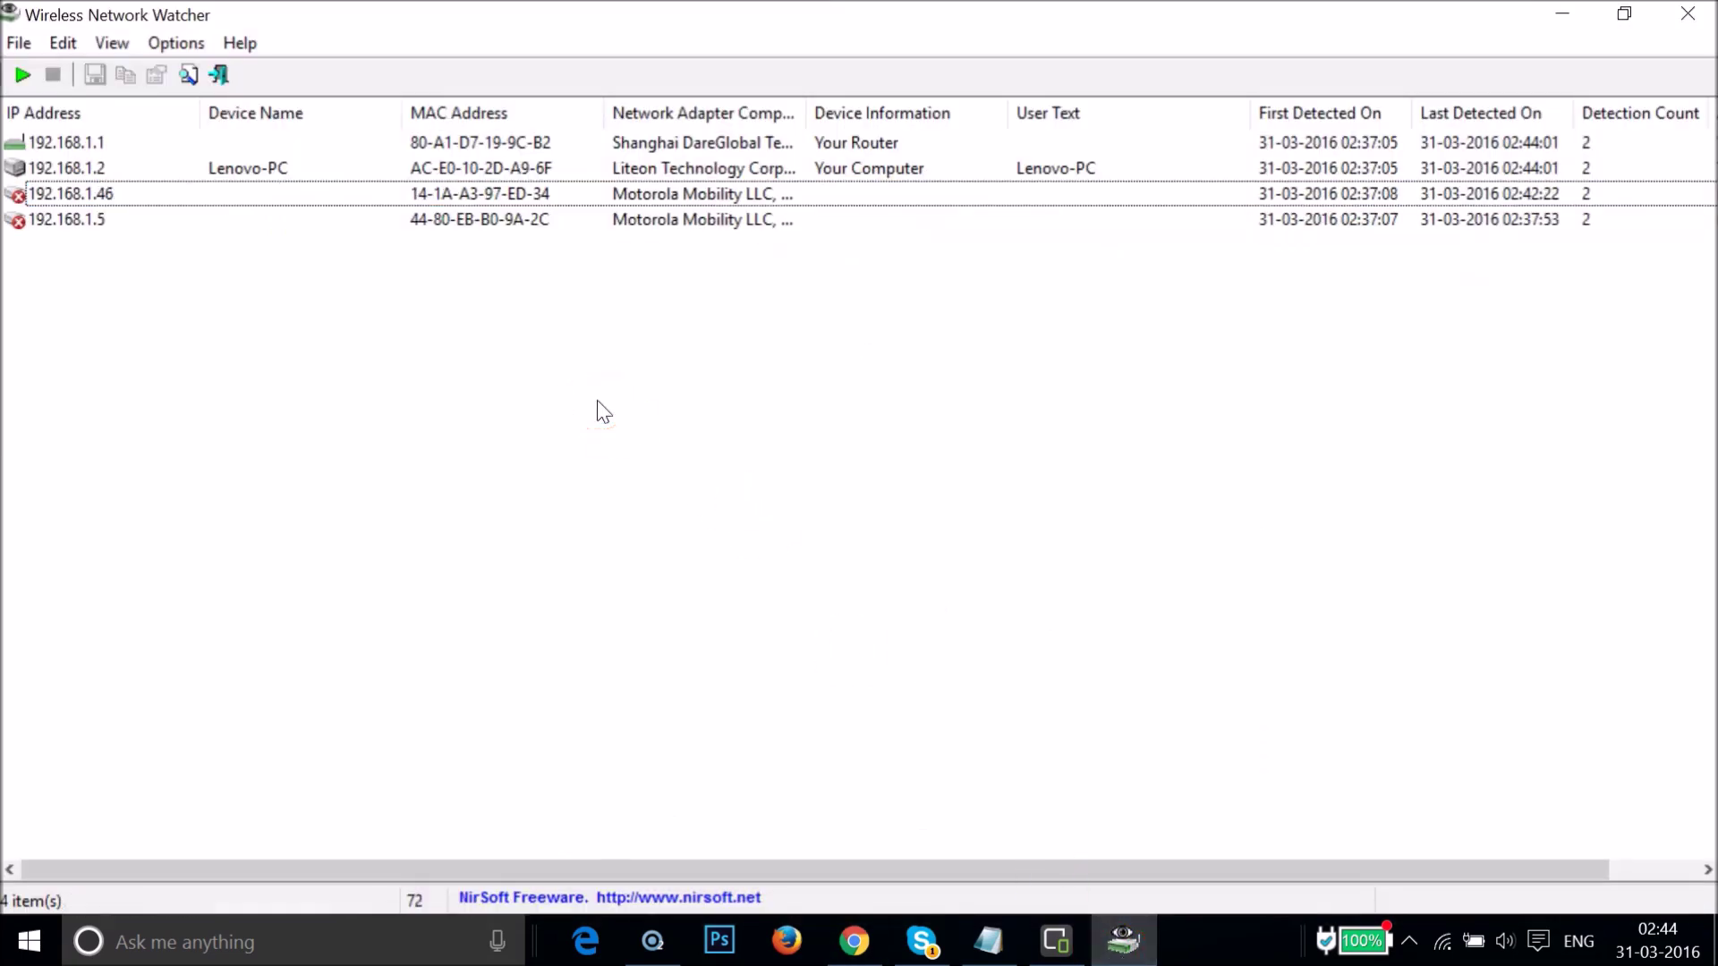